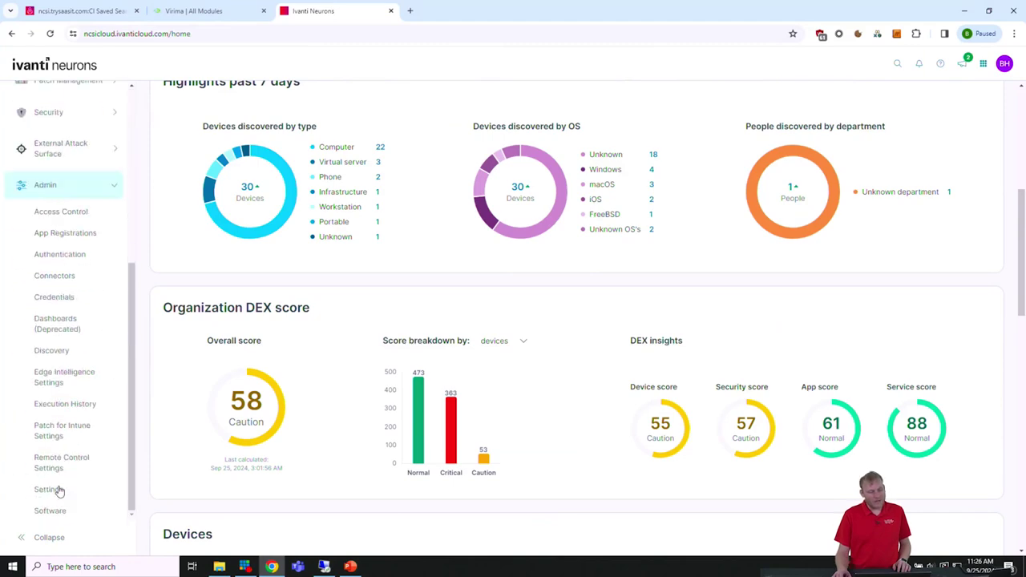
# Open the Connectors administration page, start adding a connector, and look through the catalogue of available connector types
pyautogui.click(84, 286)
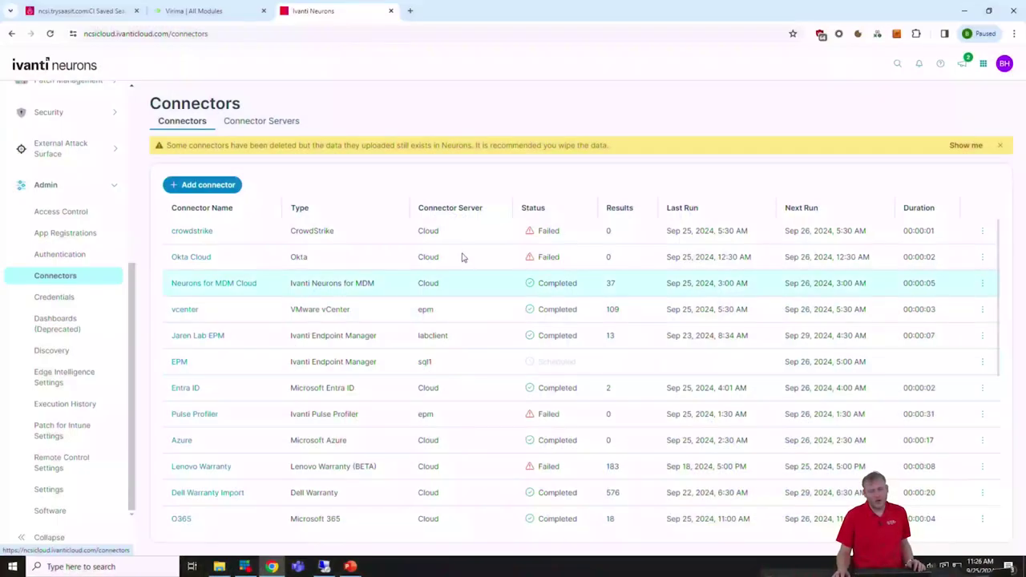
pyautogui.click(202, 185)
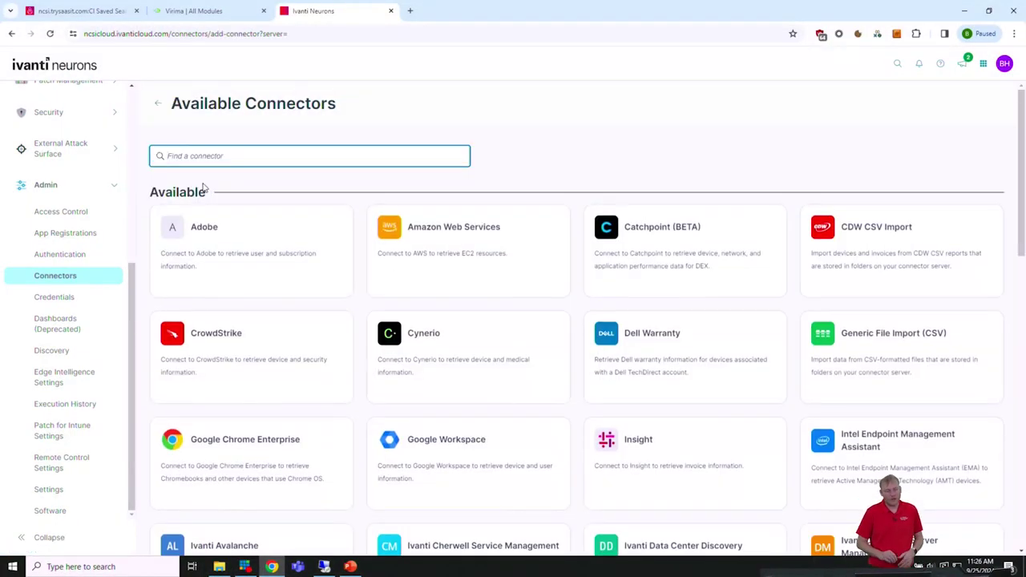
pyautogui.scroll(-3, 595, 345)
pyautogui.scroll(3, 768, 294)
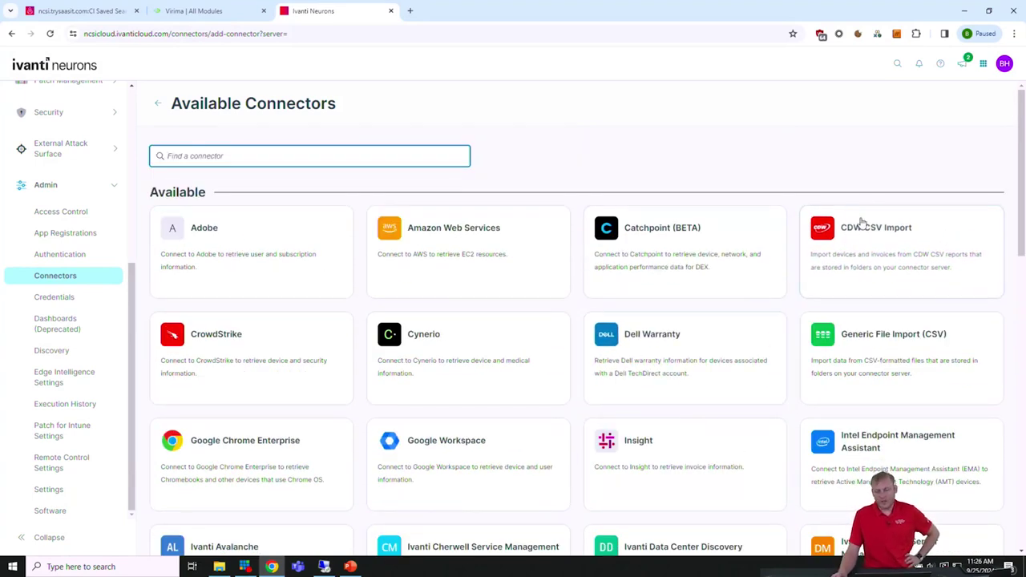
pyautogui.scroll(-1, 700, 313)
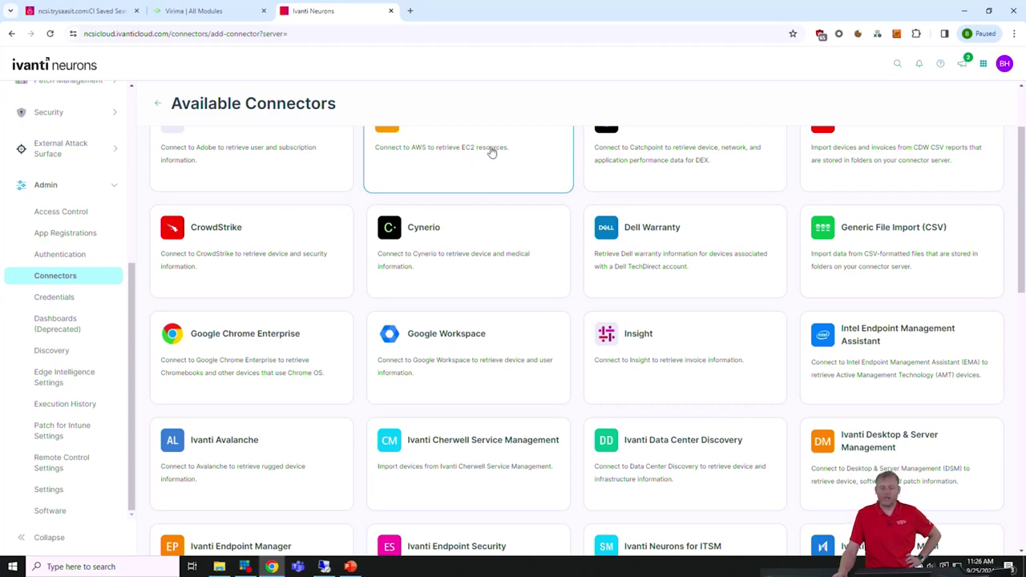
pyautogui.scroll(-1, 492, 168)
pyautogui.scroll(-3, 502, 273)
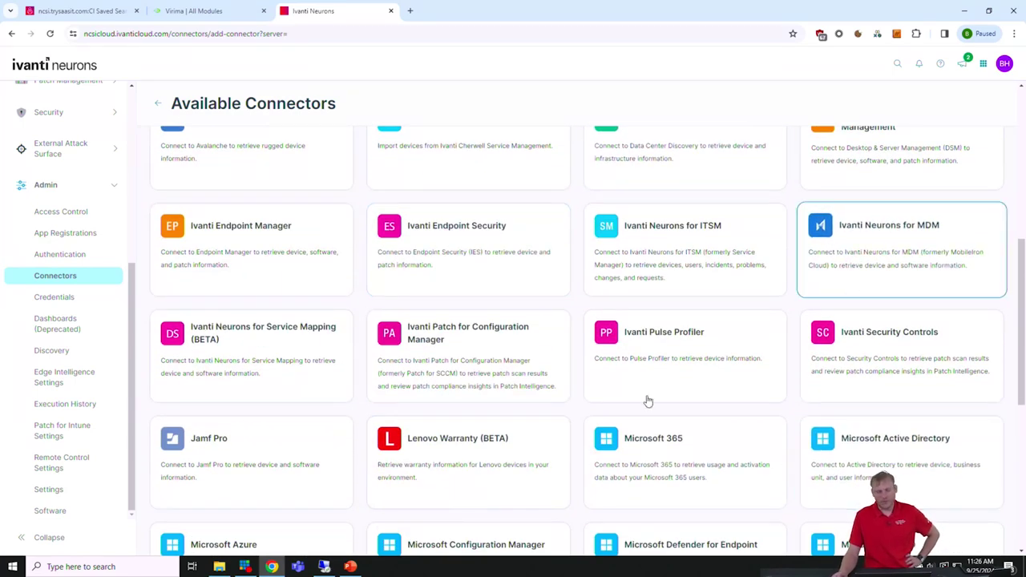
pyautogui.scroll(-2, 251, 467)
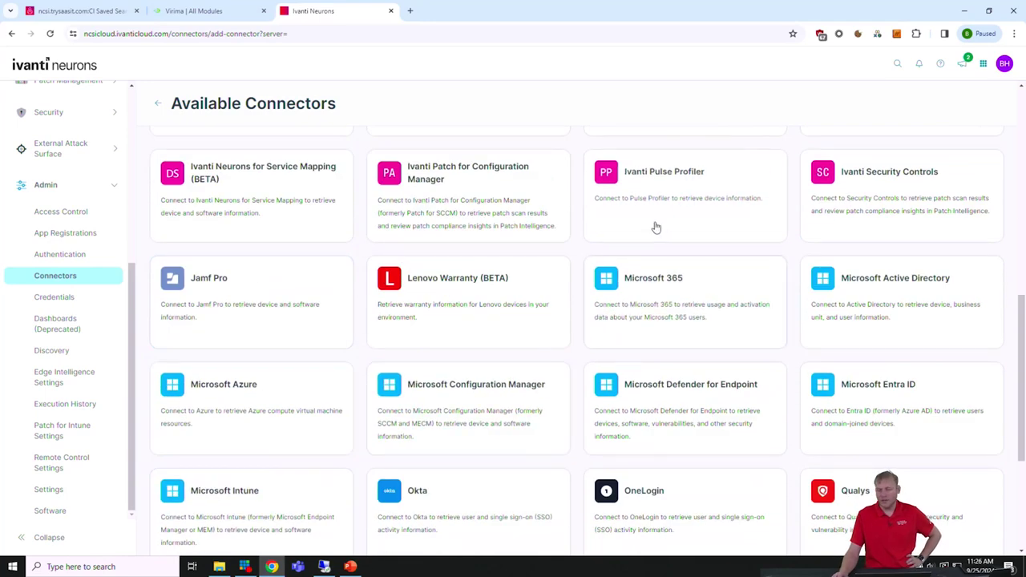
pyautogui.scroll(-2, 662, 339)
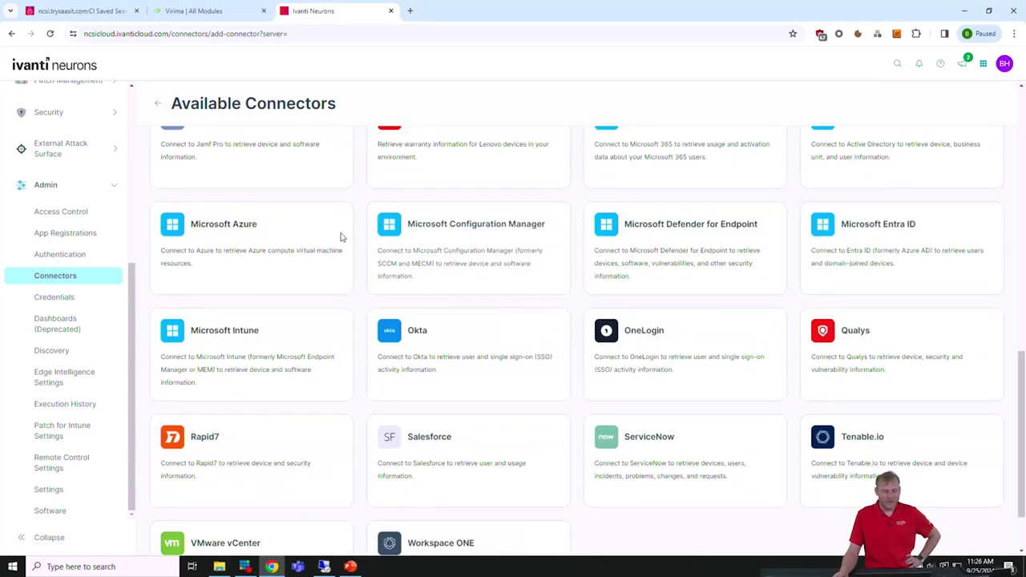
pyautogui.scroll(-1, 671, 294)
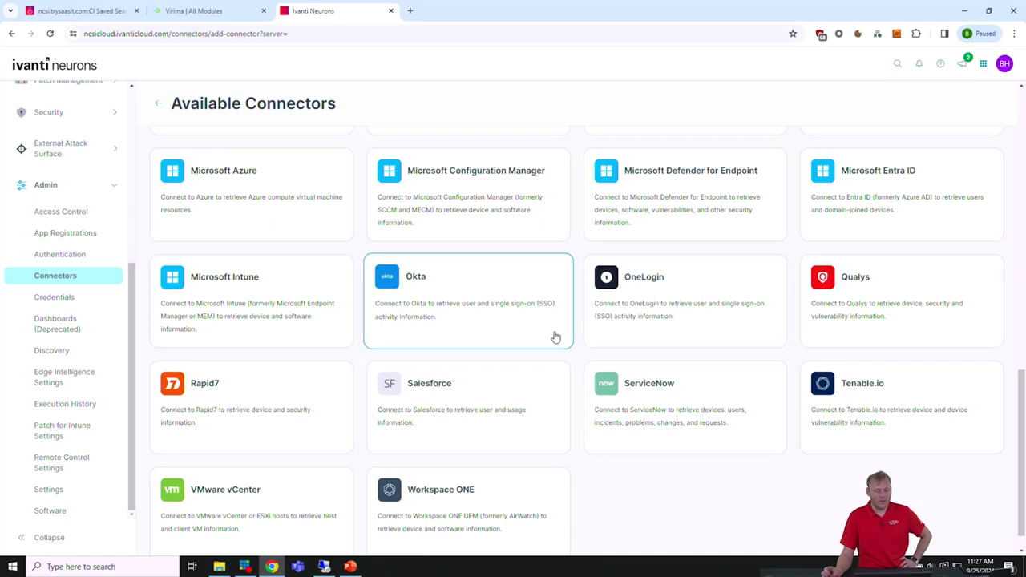
pyautogui.scroll(-1, 553, 337)
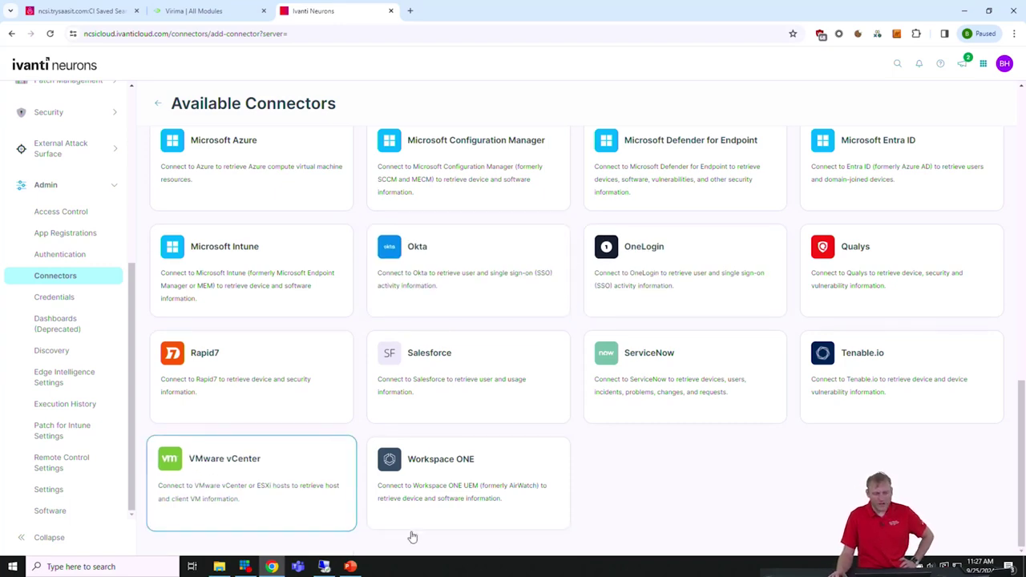
pyautogui.scroll(1, 733, 452)
pyautogui.scroll(-1, 733, 451)
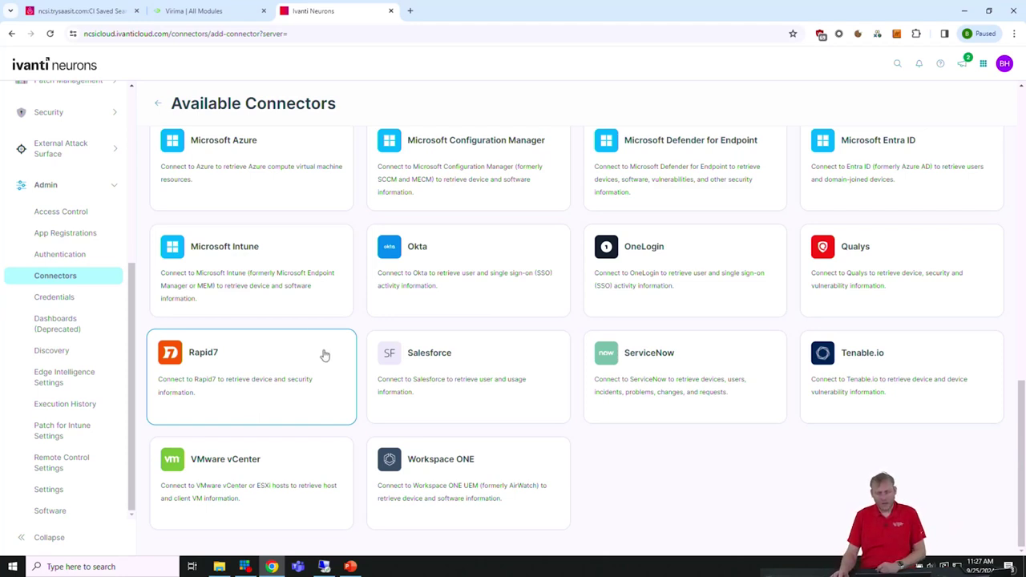
# Start a new VMware vCenter connector named vmware and assign it to the EPM connector server
pyautogui.click(292, 478)
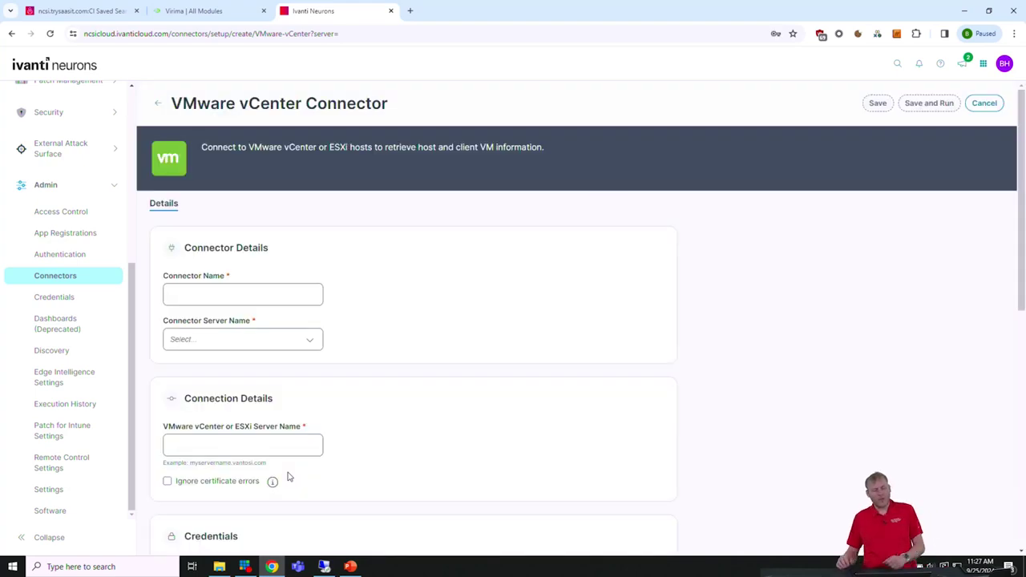
pyautogui.scroll(-1, 245, 424)
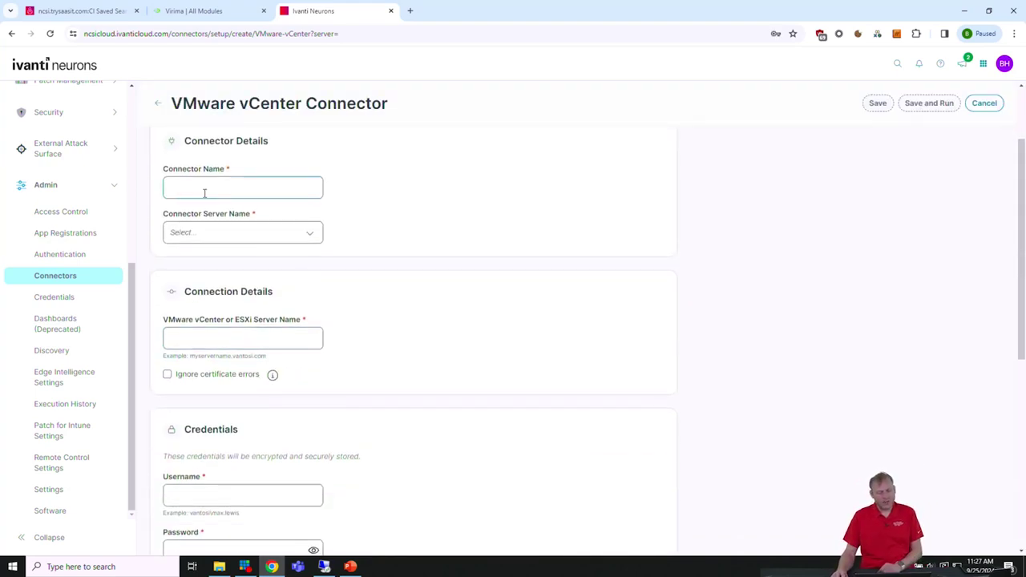
pyautogui.click(205, 192)
pyautogui.write('vmware')
pyautogui.click(211, 239)
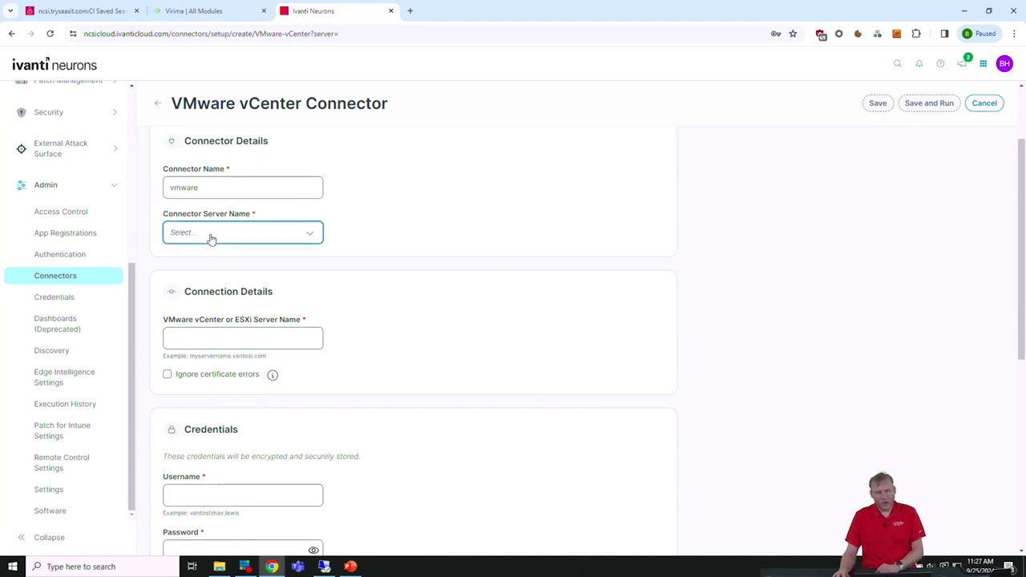
pyautogui.moveTo(153, 216); pyautogui.dragTo(228, 212)
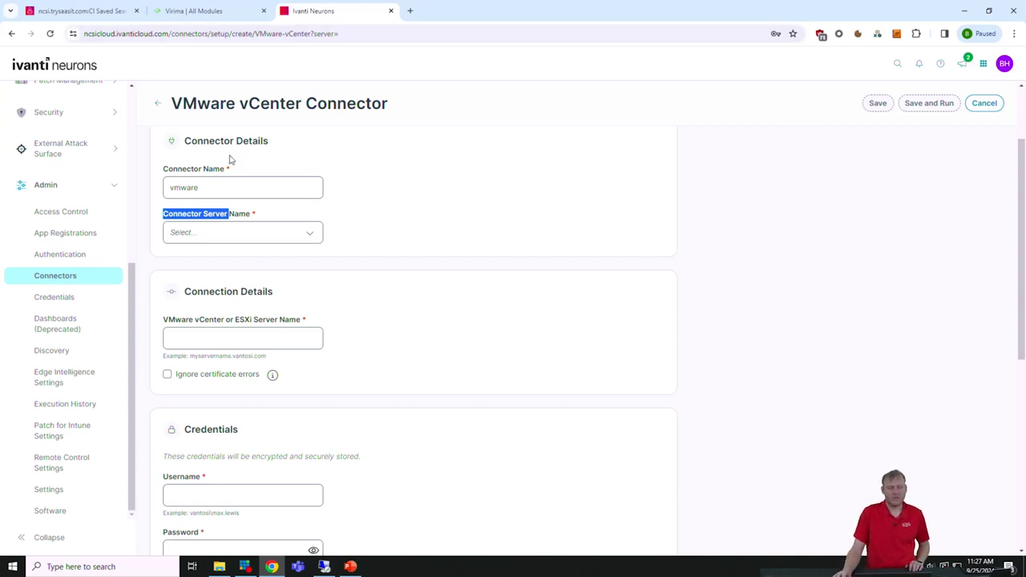
pyautogui.click(214, 234)
pyautogui.click(232, 277)
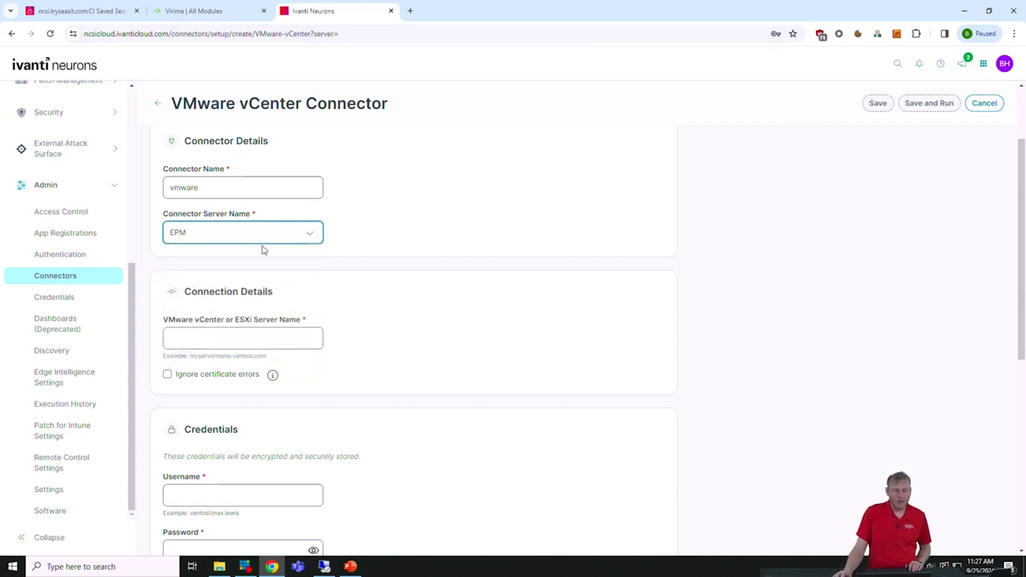
# Set the connector's vCenter server name to vcetner.vertrillo.local and have it ignore certificate errors
pyautogui.click(251, 346)
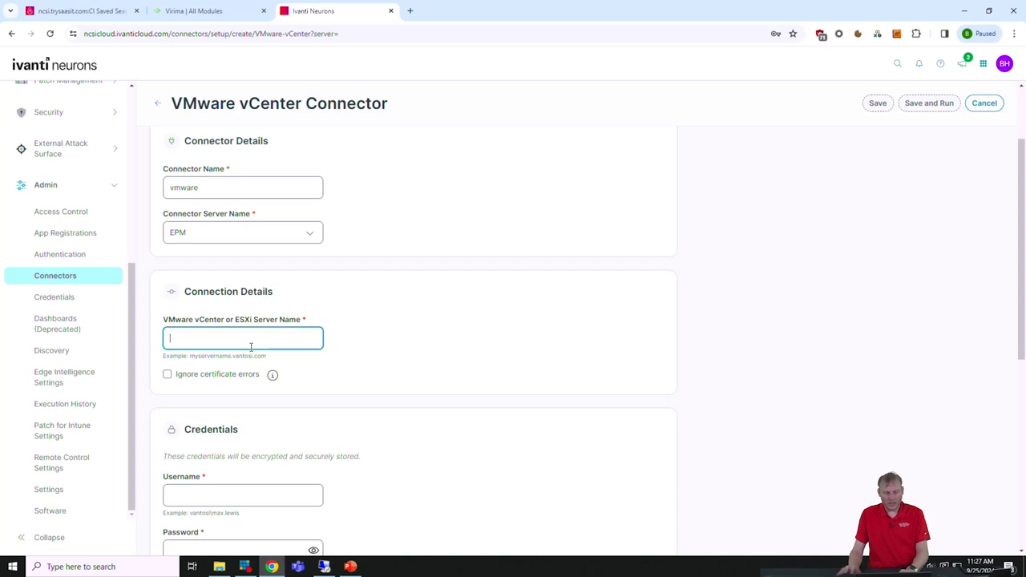
pyautogui.write('vcetner.ver')
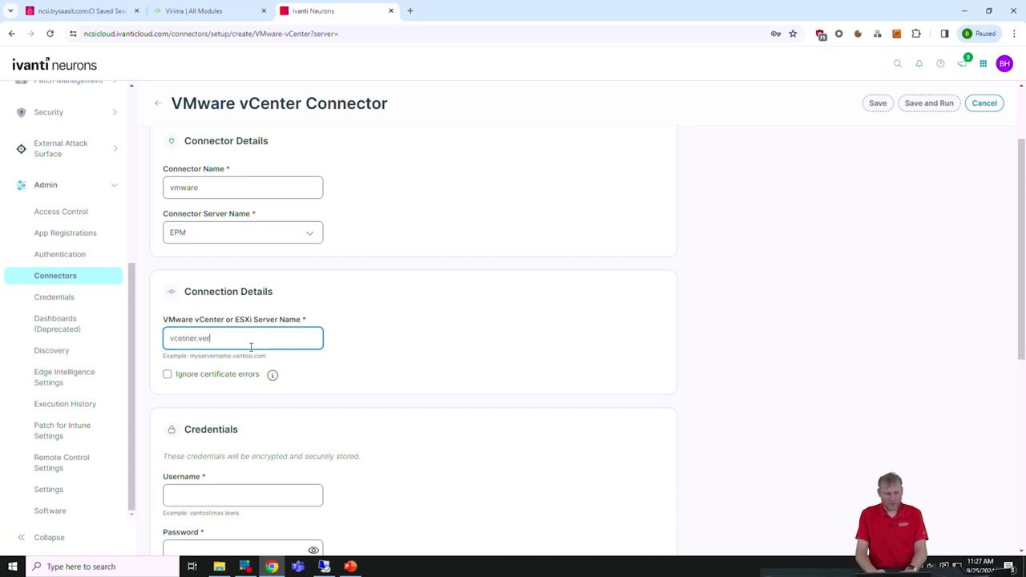
pyautogui.write('trillo.local')
pyautogui.click(166, 374)
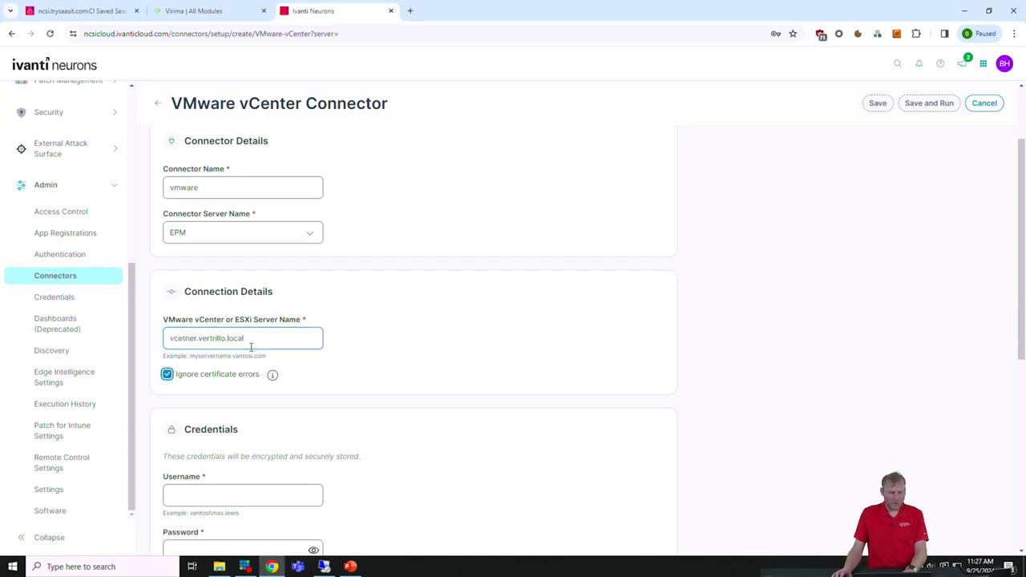
# Fill in the connector's credentials with the vSphere administrator username and the account password
pyautogui.scroll(-1, 230, 376)
pyautogui.click(217, 443)
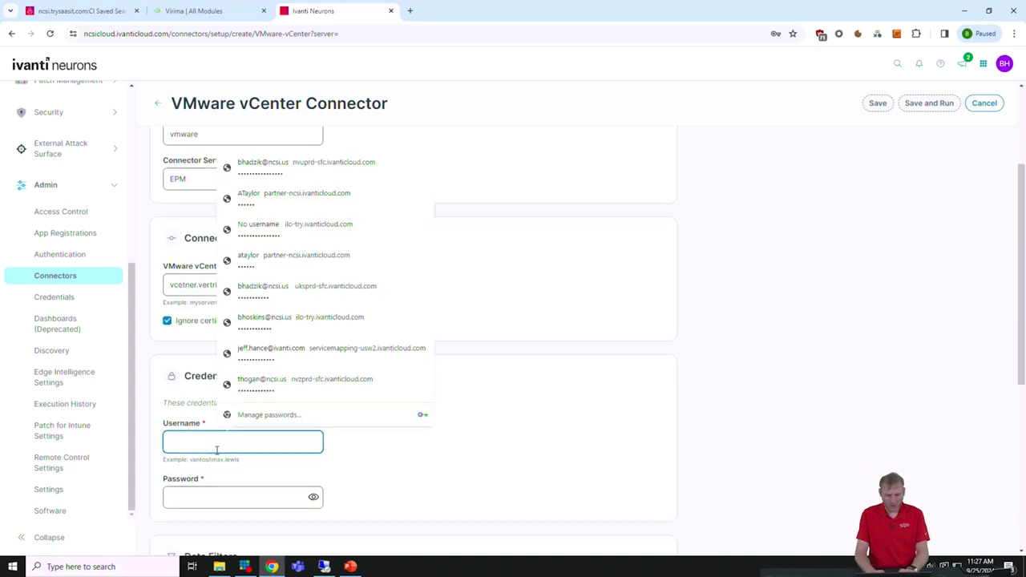
pyautogui.write('administrator@vsphere.local')
pyautogui.press('Tab')
pyautogui.write('****')
pyautogui.scroll(-5, 270, 497)
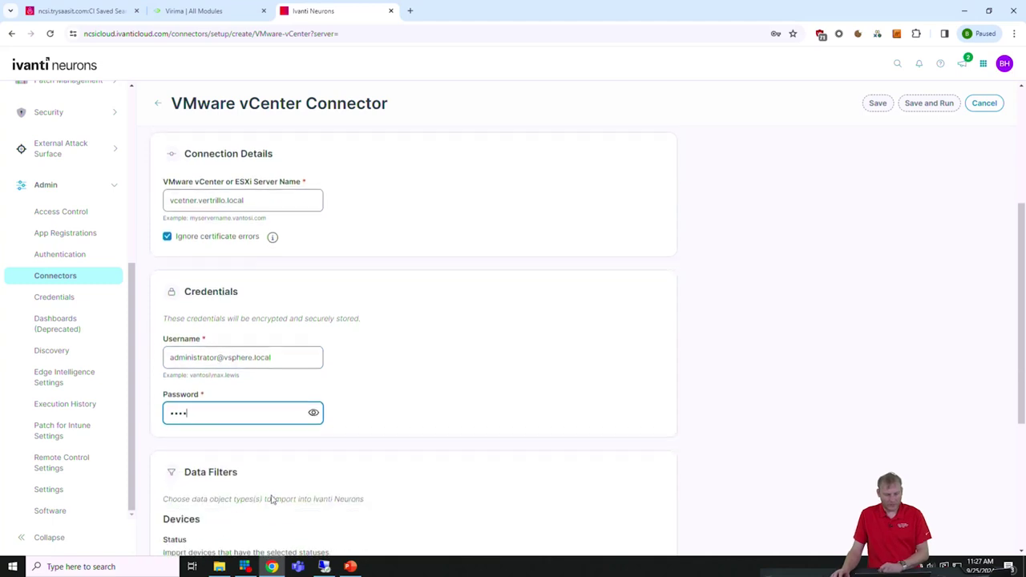
# Remove the Not Running status from the connector's device data filter
pyautogui.moveTo(203, 290); pyautogui.dragTo(385, 380)
pyautogui.click(271, 319)
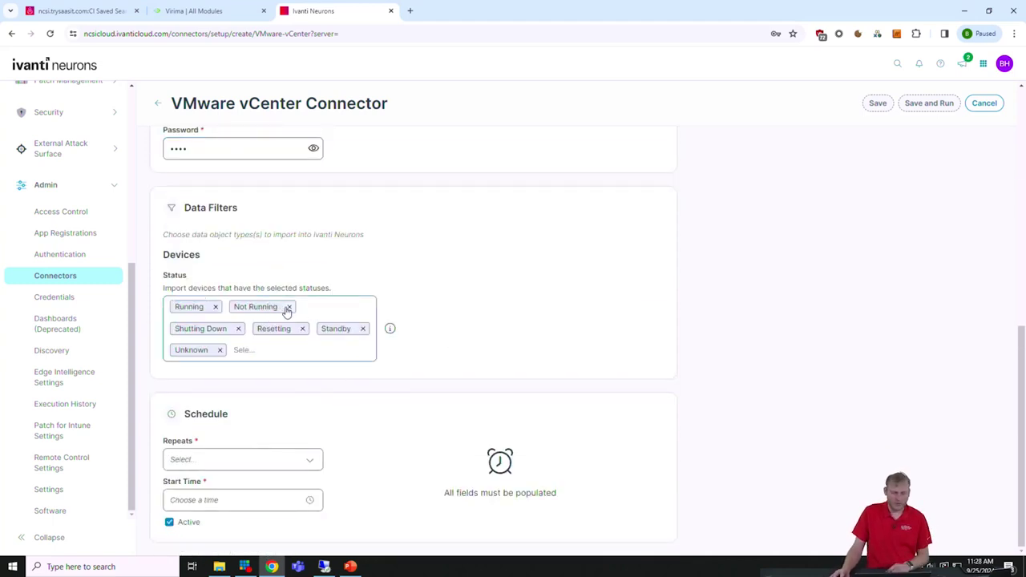
pyautogui.click(289, 306)
# Schedule the connector to repeat Daily with a start time, declining the browser's offer to save the password
pyautogui.click(295, 463)
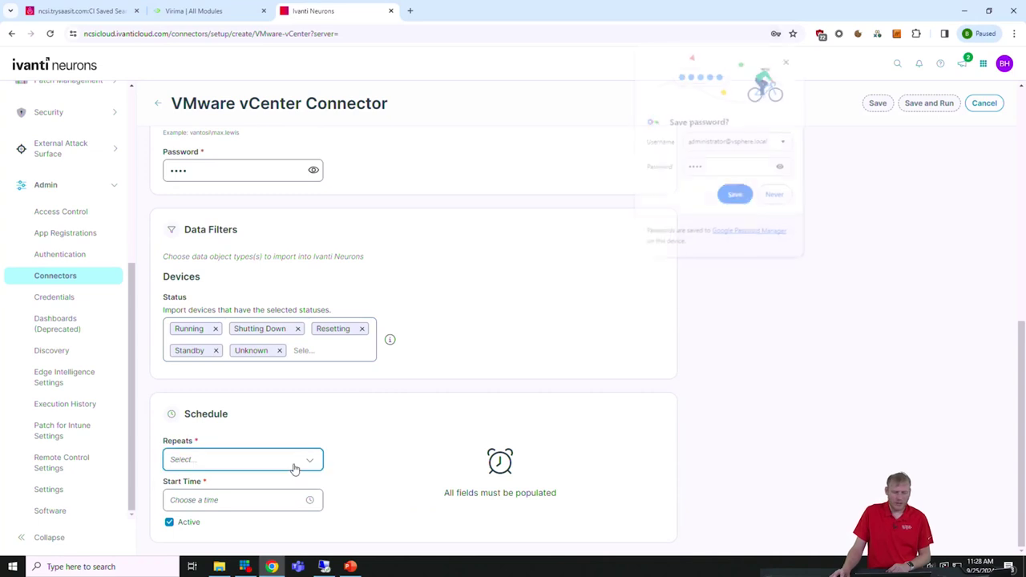
pyautogui.click(774, 196)
pyautogui.click(233, 483)
pyautogui.click(259, 501)
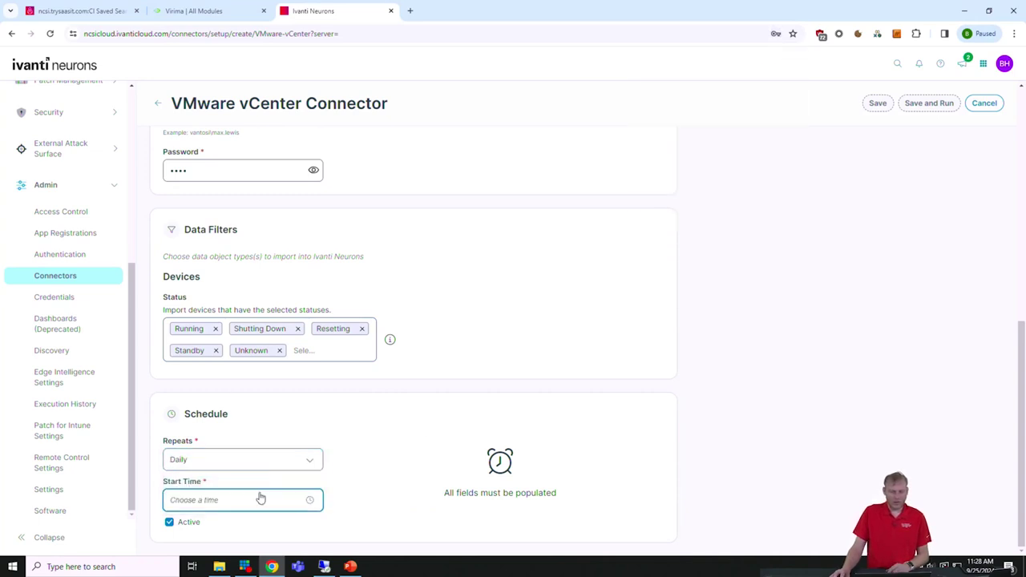
pyautogui.click(241, 410)
# Leave the VMware vCenter connector setup without saving and look through the available connectors again
pyautogui.scroll(10, 443, 455)
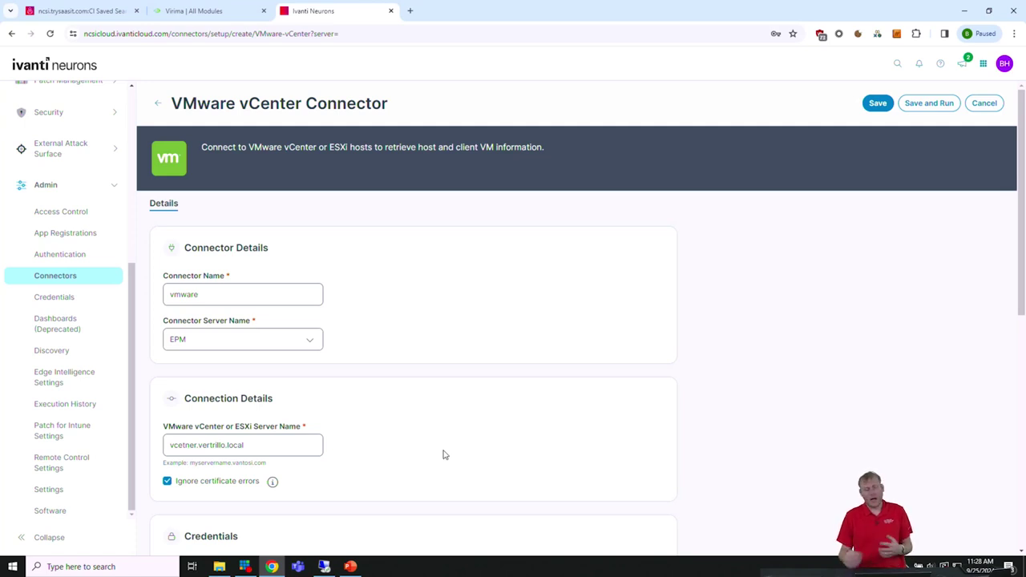
pyautogui.click(158, 107)
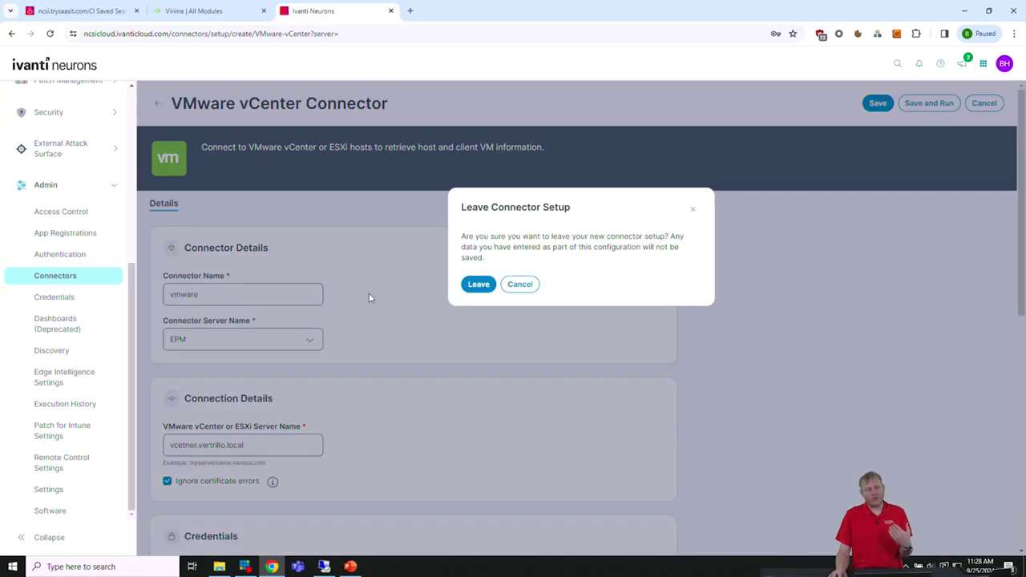
pyautogui.click(478, 284)
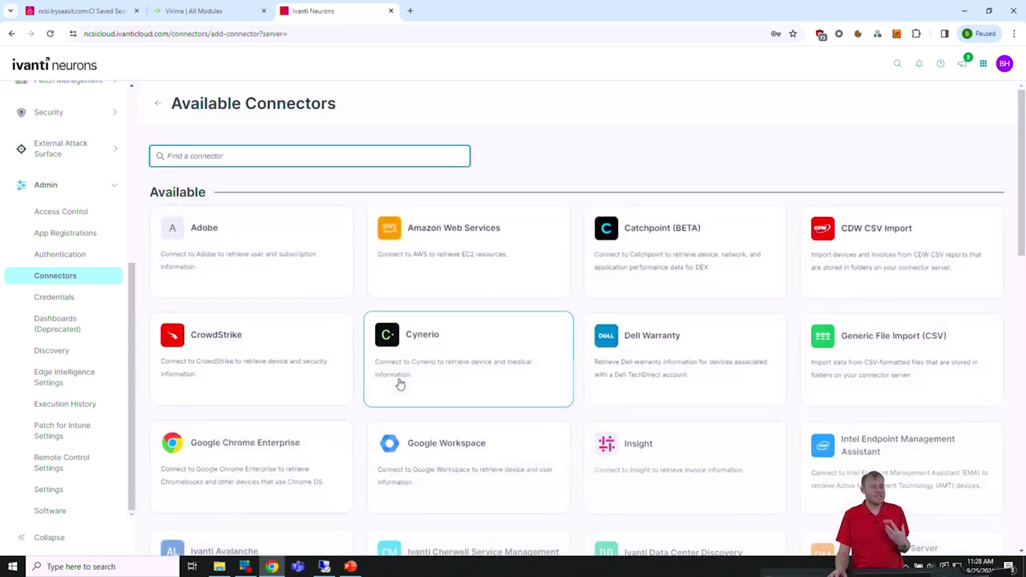
pyautogui.scroll(-3, 396, 384)
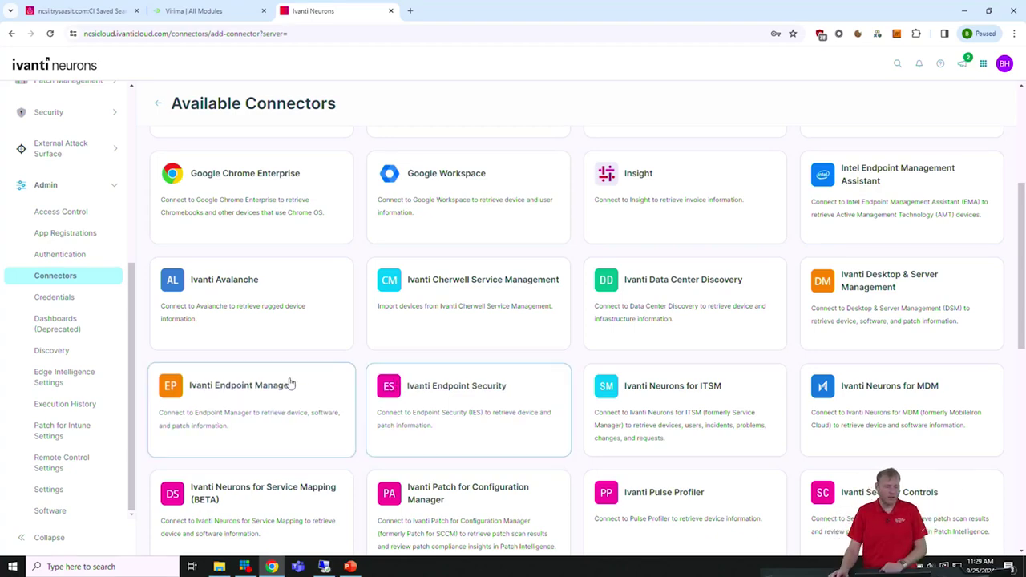
pyautogui.scroll(-7, 287, 385)
pyautogui.scroll(10, 293, 381)
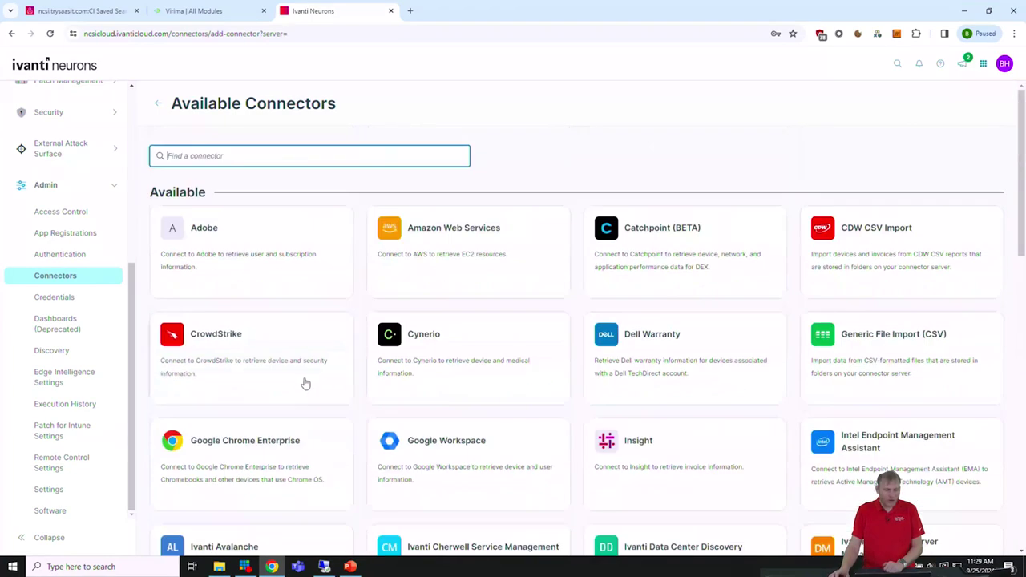
# Open the Device Reconciliation smart advisor from the Insights area
pyautogui.click(89, 193)
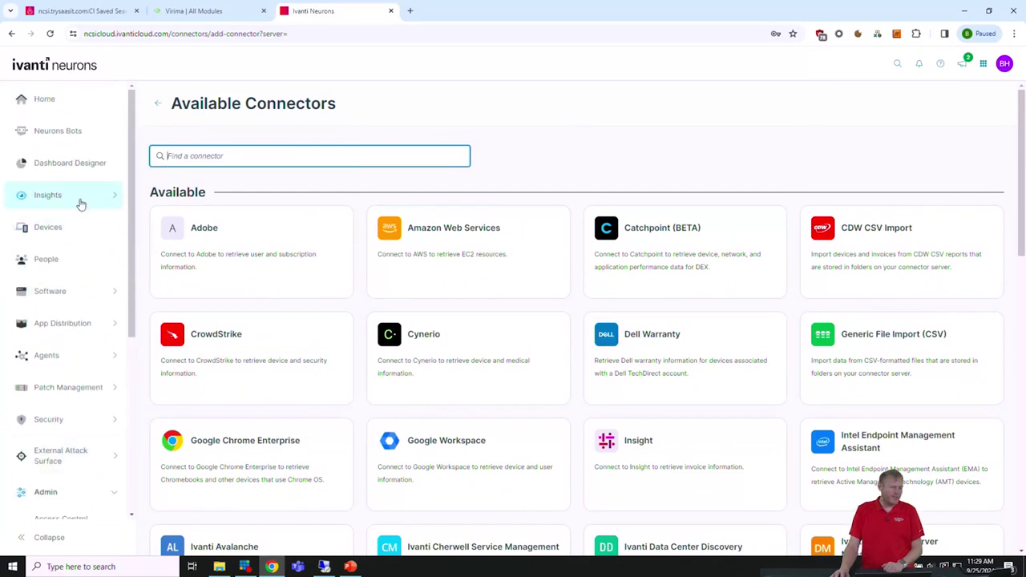
pyautogui.click(78, 201)
pyautogui.click(68, 241)
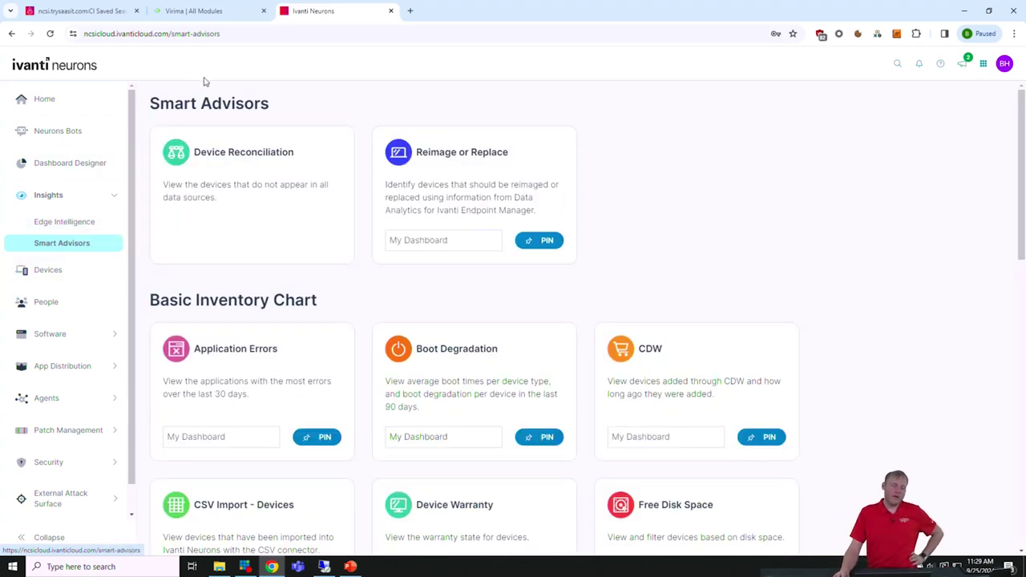
pyautogui.click(266, 175)
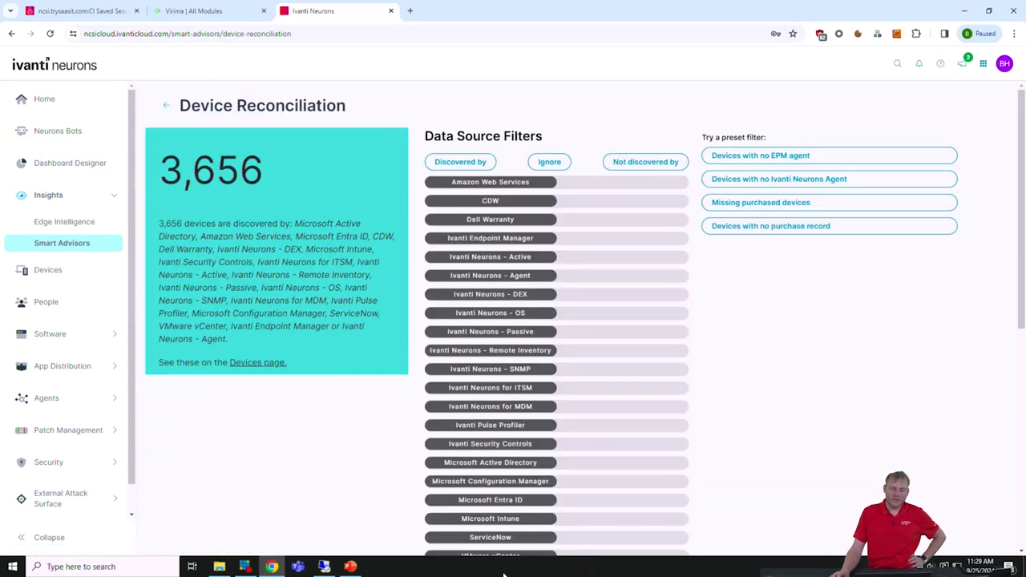
# Set all data source filters to Ignore, then set only Microsoft Active Directory to Discovered by and check the device count
pyautogui.scroll(-3, 499, 231)
pyautogui.scroll(2, 498, 230)
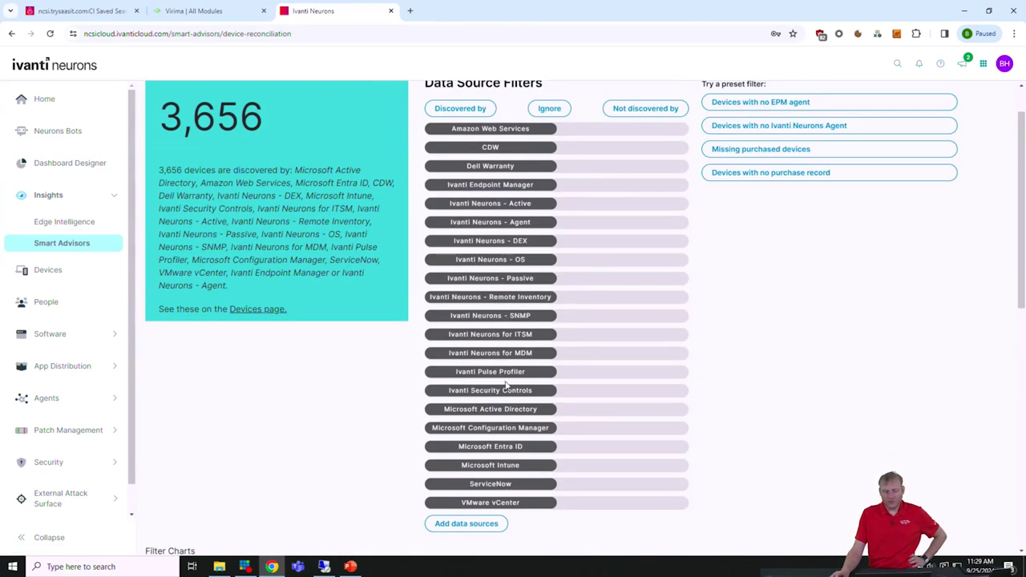
pyautogui.click(550, 110)
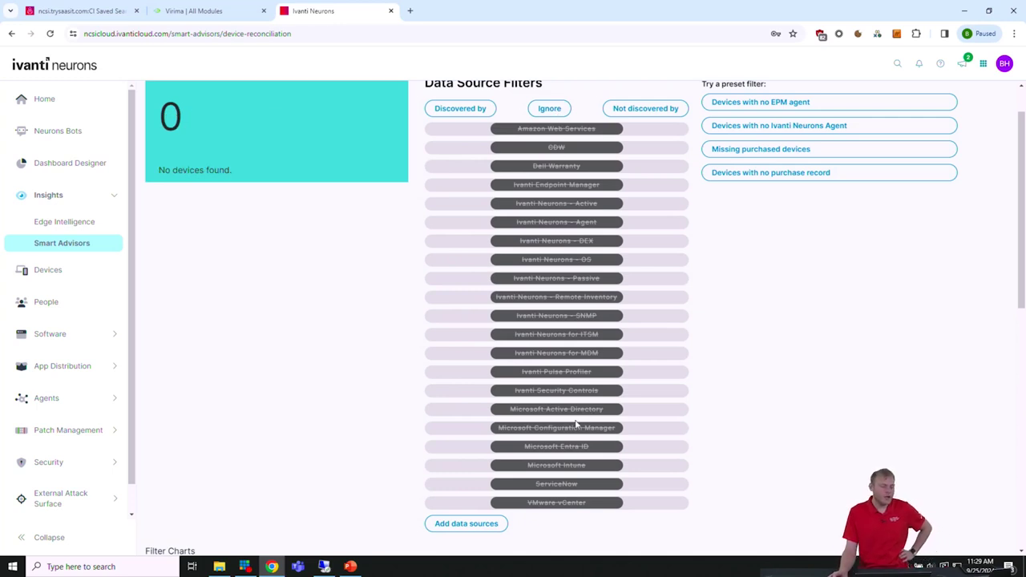
pyautogui.click(469, 411)
pyautogui.moveTo(202, 153); pyautogui.dragTo(112, 131)
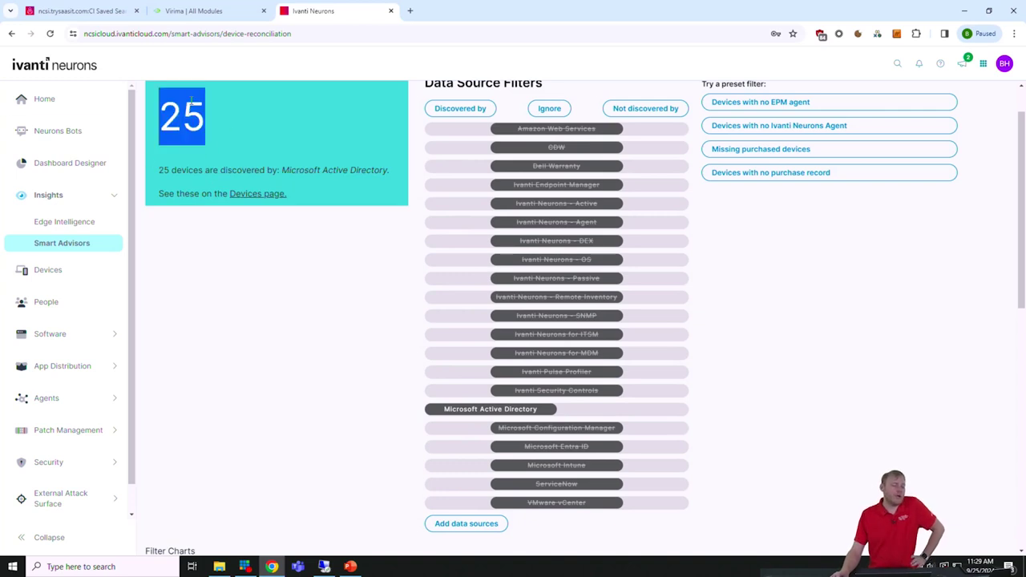
pyautogui.click(219, 412)
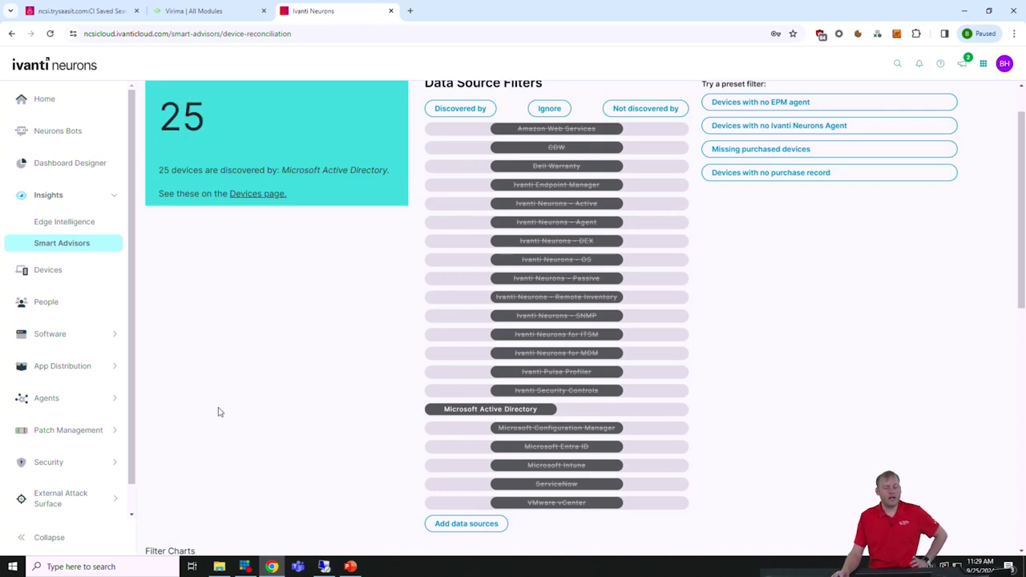
# Set the Ivanti Neurons - Agent data source to Not discovered by and check the resulting device count
pyautogui.click(661, 223)
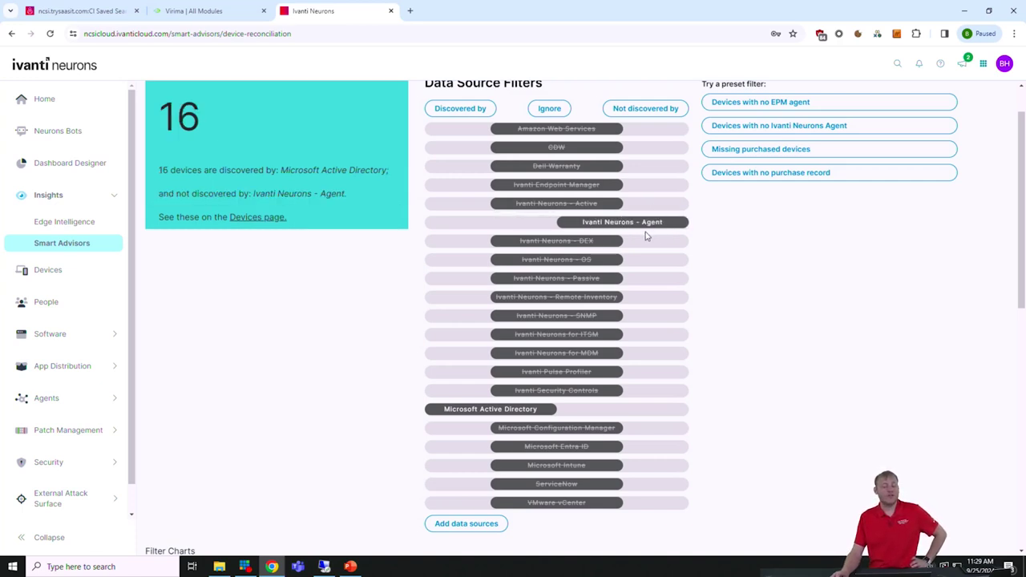
pyautogui.scroll(1, 660, 242)
pyautogui.moveTo(202, 170); pyautogui.dragTo(159, 172)
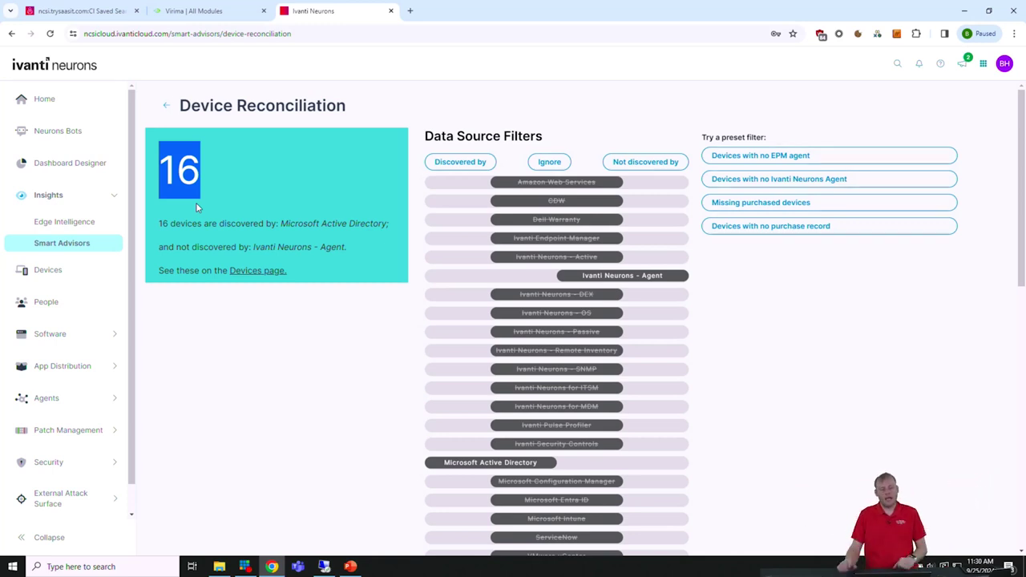
# Open the reconciled devices on the Devices page and review the connectors listed for the VoiceAgent and Virima devices
pyautogui.click(252, 271)
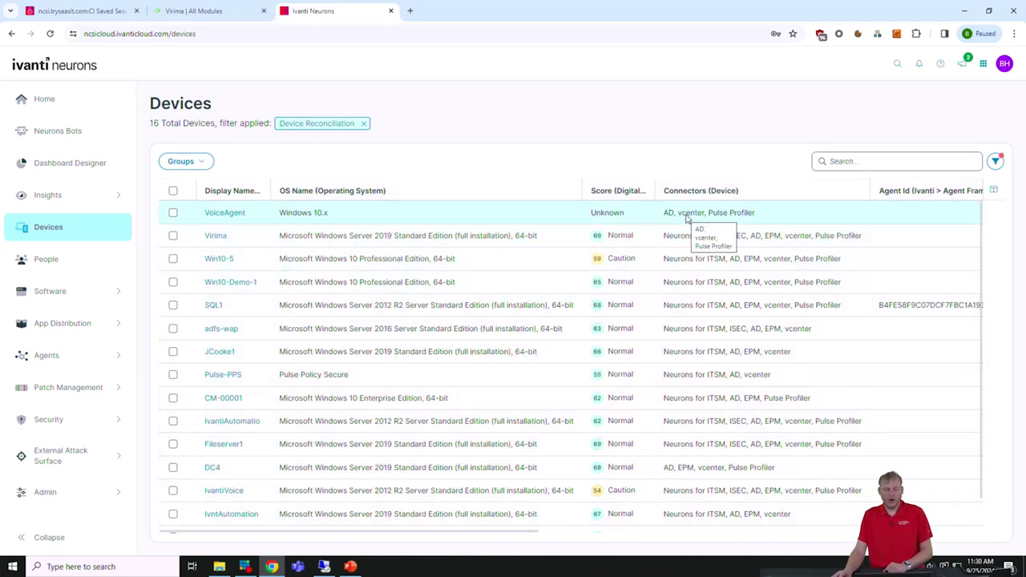
pyautogui.scroll(-1, 687, 224)
pyautogui.scroll(1, 687, 225)
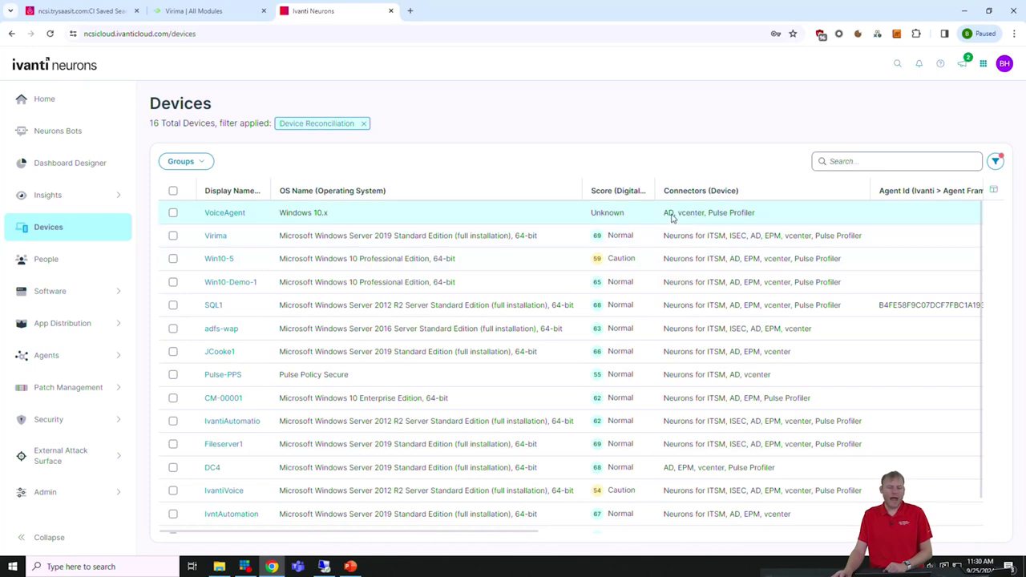
pyautogui.doubleClick(670, 214)
pyautogui.moveTo(673, 216); pyautogui.dragTo(656, 224)
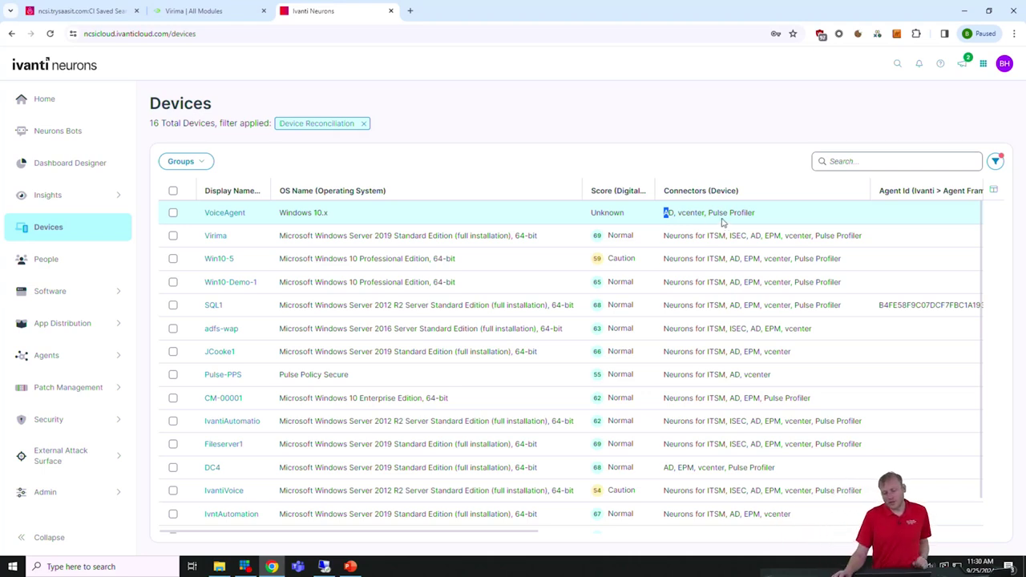
pyautogui.moveTo(871, 238); pyautogui.dragTo(664, 238)
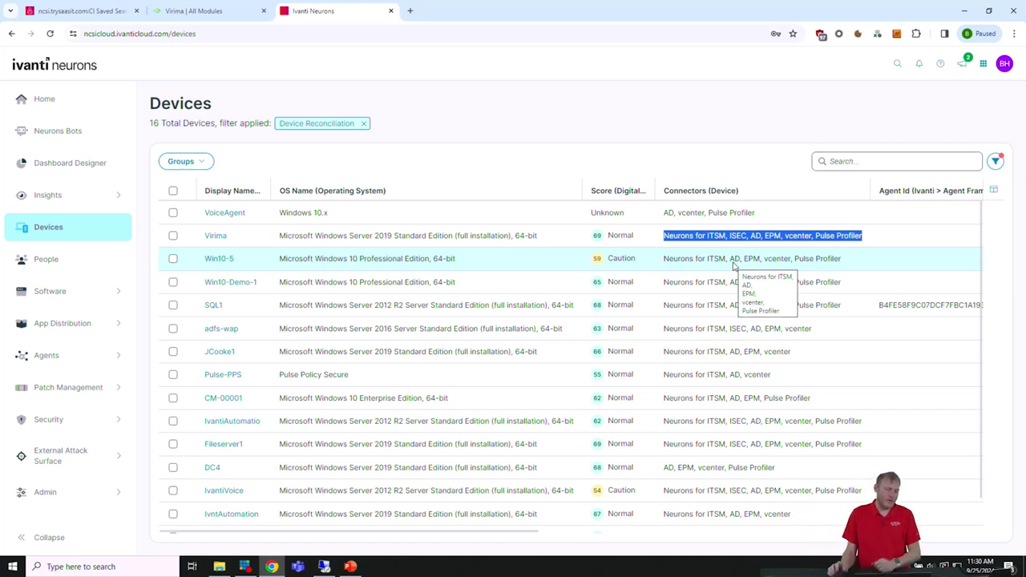
# Open Edge Intelligence from Insights and examine the agent locations on the map around Salt Lake City
pyautogui.click(73, 196)
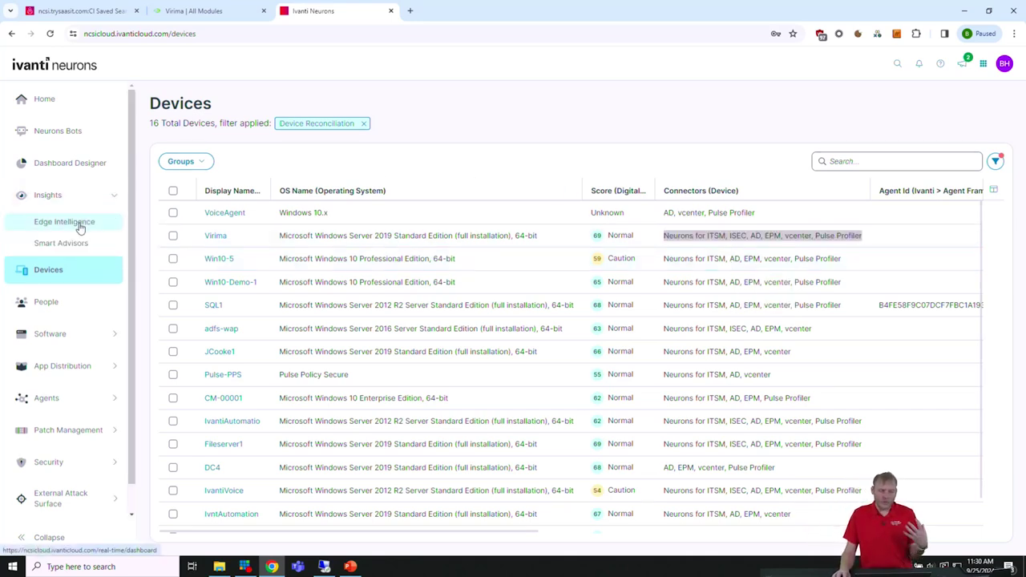
pyautogui.click(80, 228)
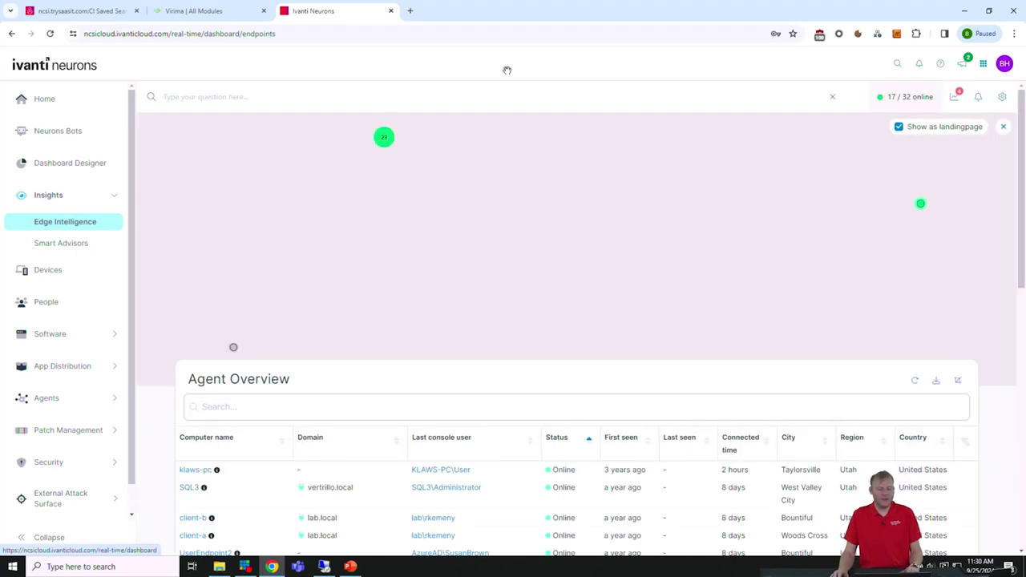
pyautogui.moveTo(728, 201); pyautogui.dragTo(710, 246)
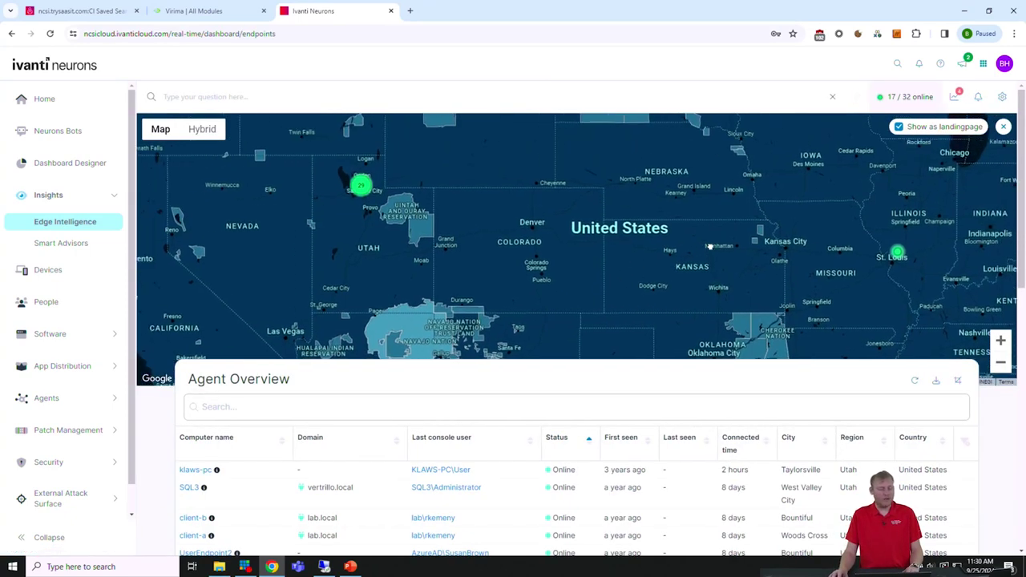
pyautogui.scroll(4, 396, 201)
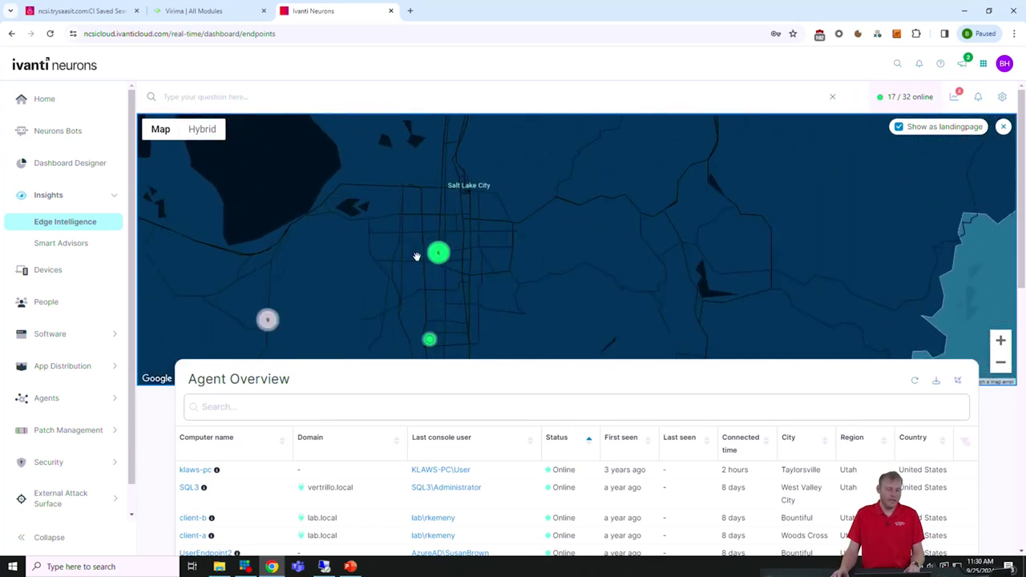
pyautogui.scroll(-3, 417, 257)
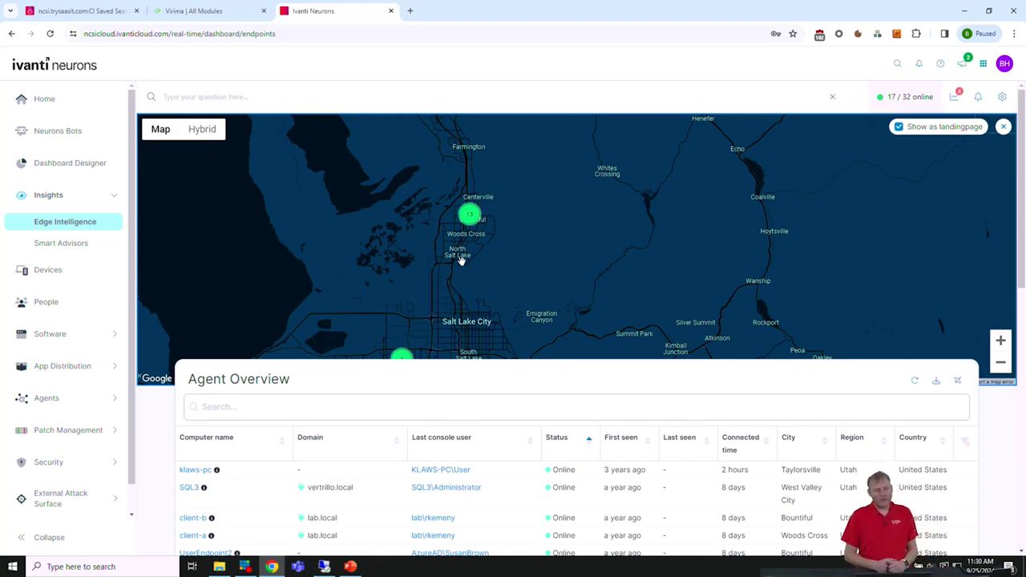
# Switch to the ITSM configuration item list and look over the Managed Devices asset type groups and the available favorite searches
pyautogui.click(80, 11)
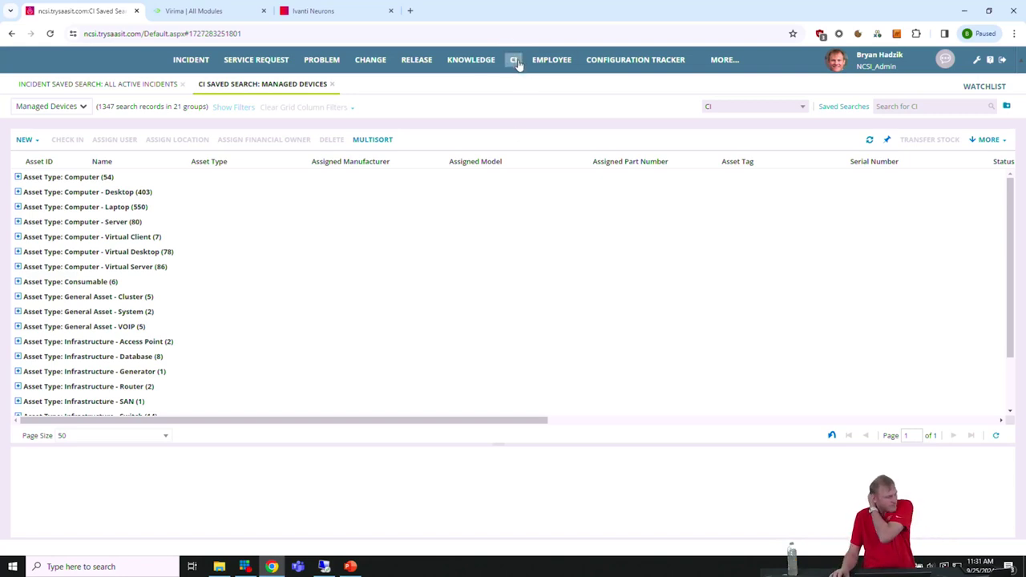
pyautogui.scroll(-2, 233, 284)
pyautogui.scroll(2, 234, 284)
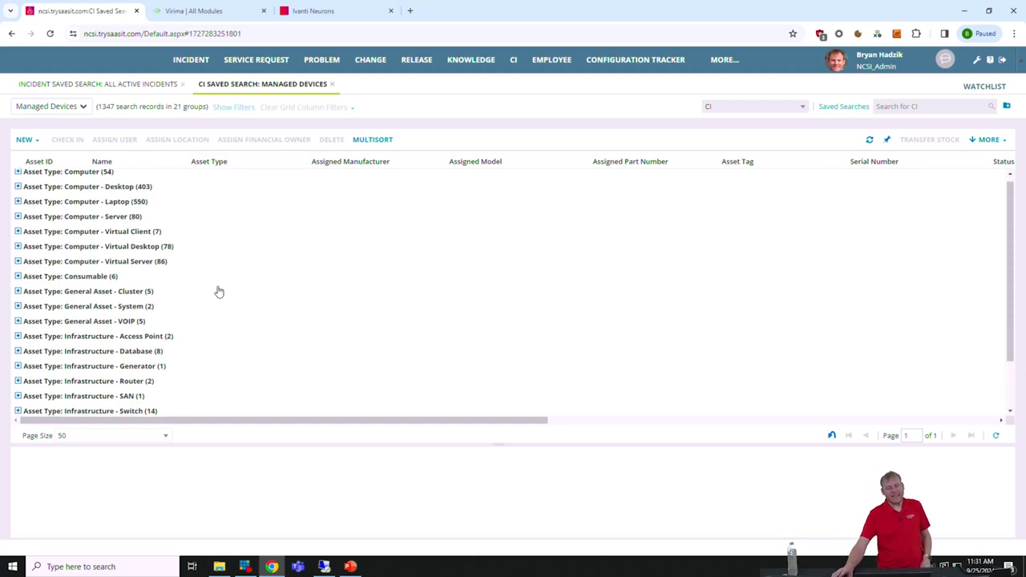
pyautogui.scroll(1, 222, 290)
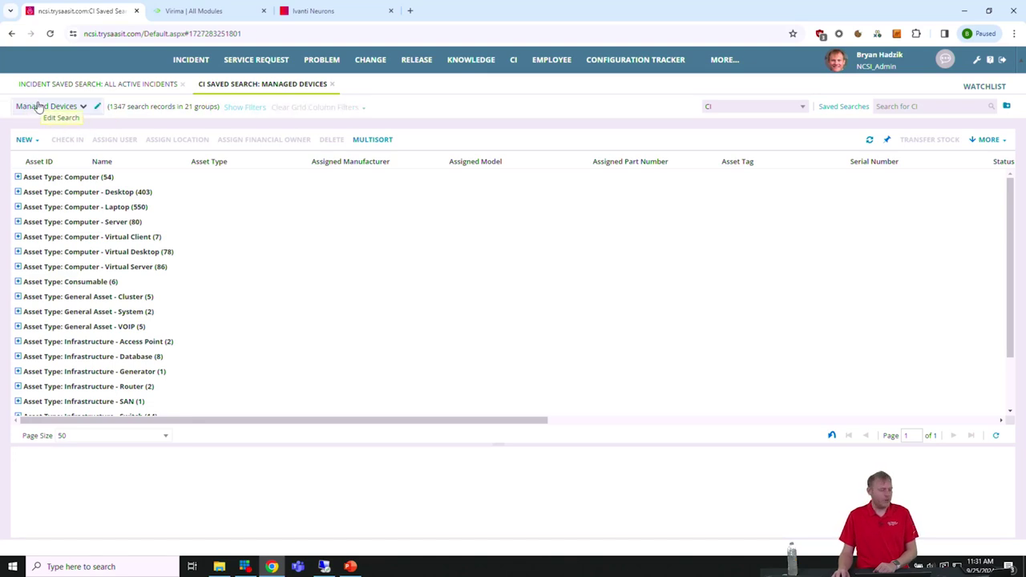
pyautogui.click(83, 106)
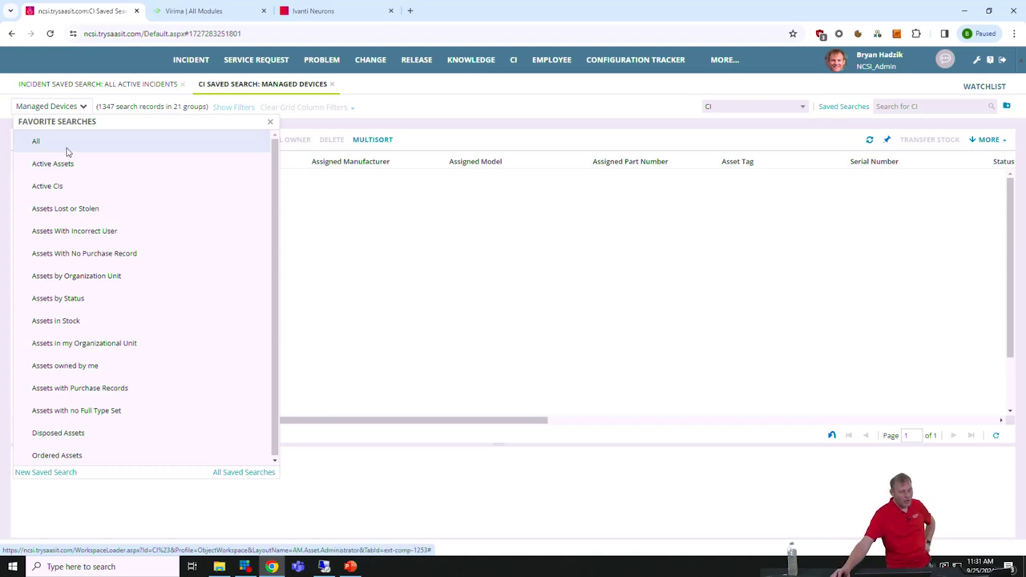
pyautogui.click(83, 110)
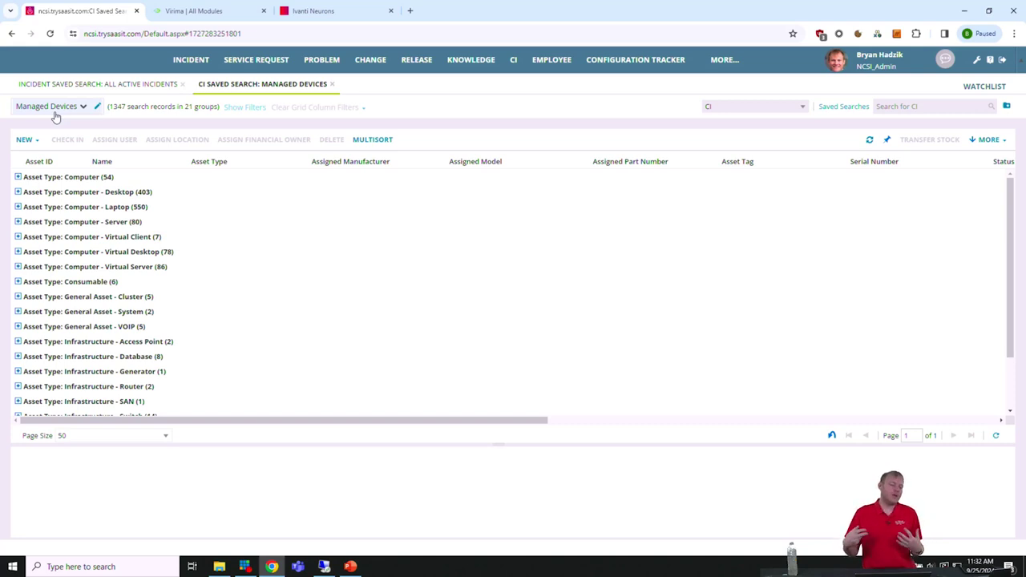
# Apply the All saved search to the configuration item list and look through its asset type groups
pyautogui.click(83, 106)
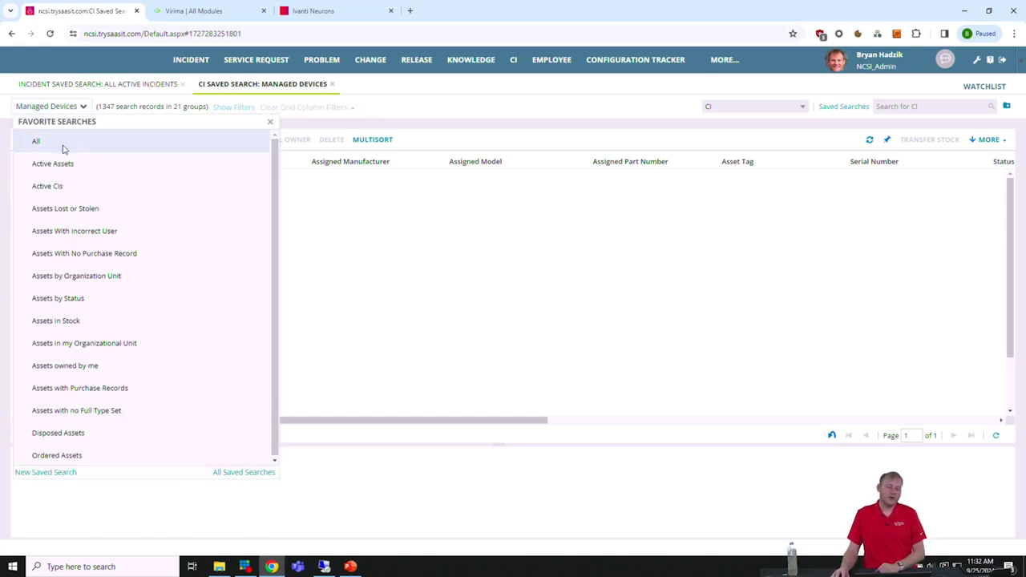
pyautogui.click(49, 144)
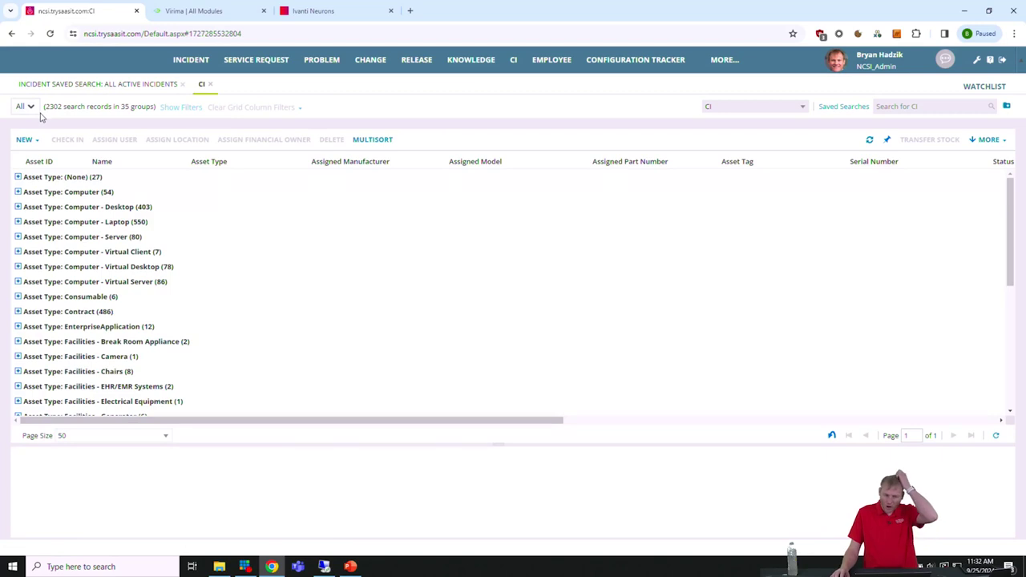
pyautogui.scroll(-5, 102, 227)
pyautogui.scroll(5, 80, 273)
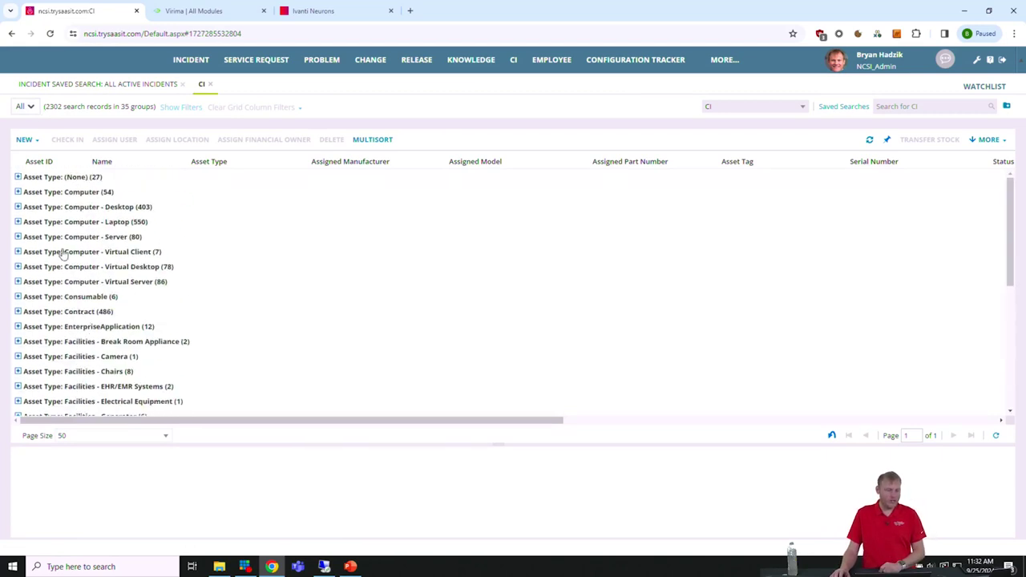
# Return to the Managed Devices saved search and open its search criteria for editing
pyautogui.click(29, 107)
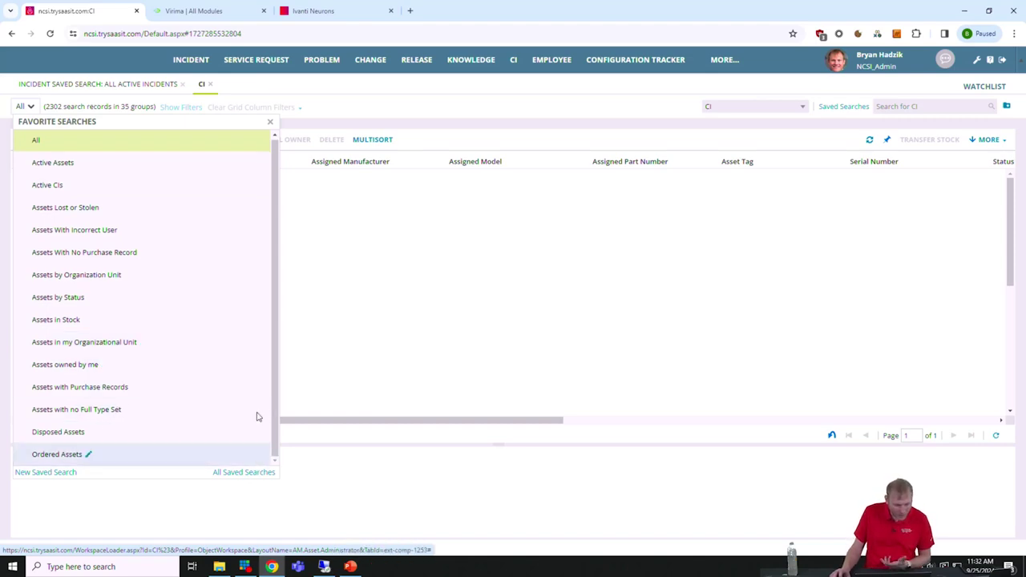
pyautogui.click(210, 84)
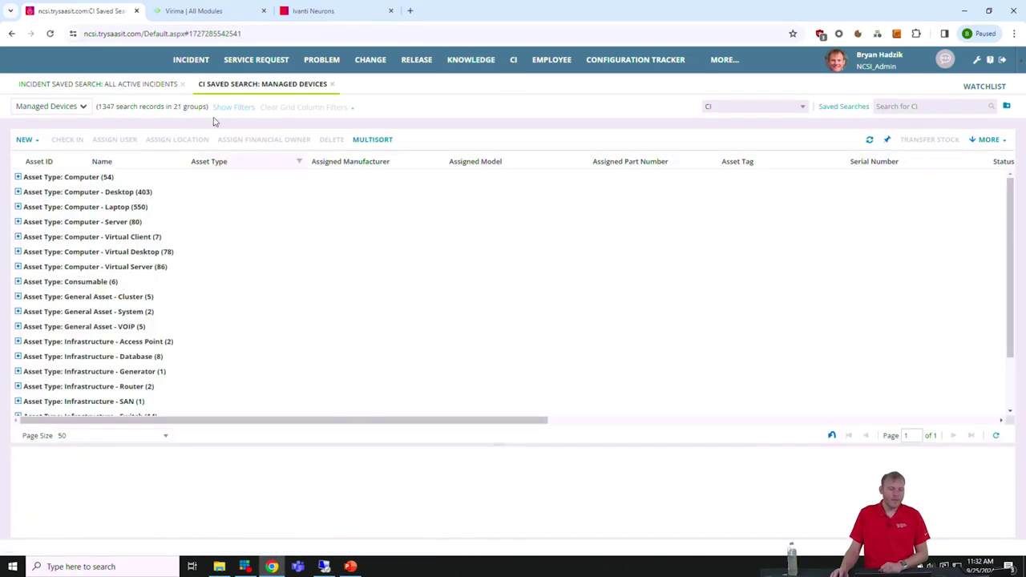
pyautogui.click(84, 107)
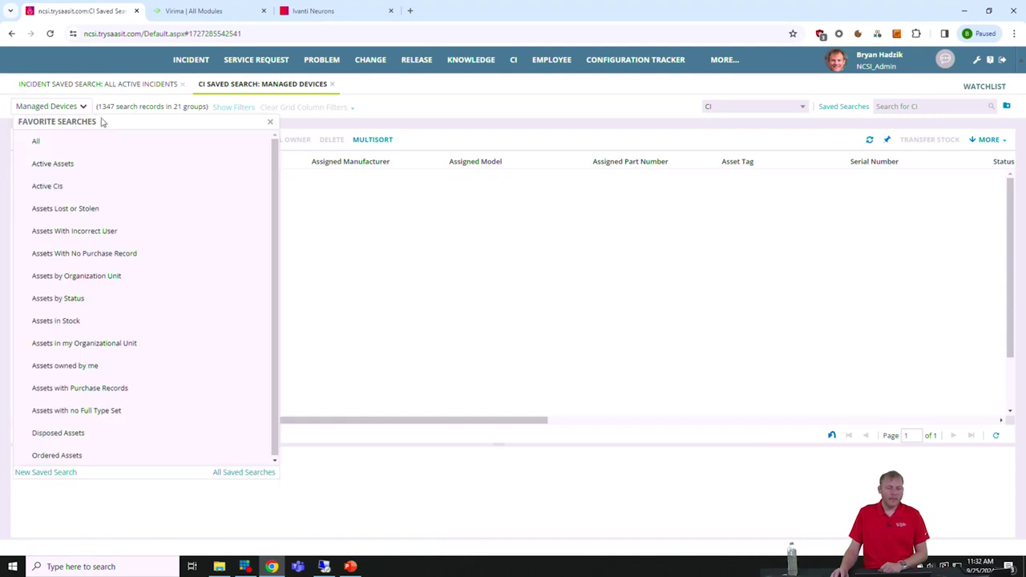
pyautogui.click(95, 107)
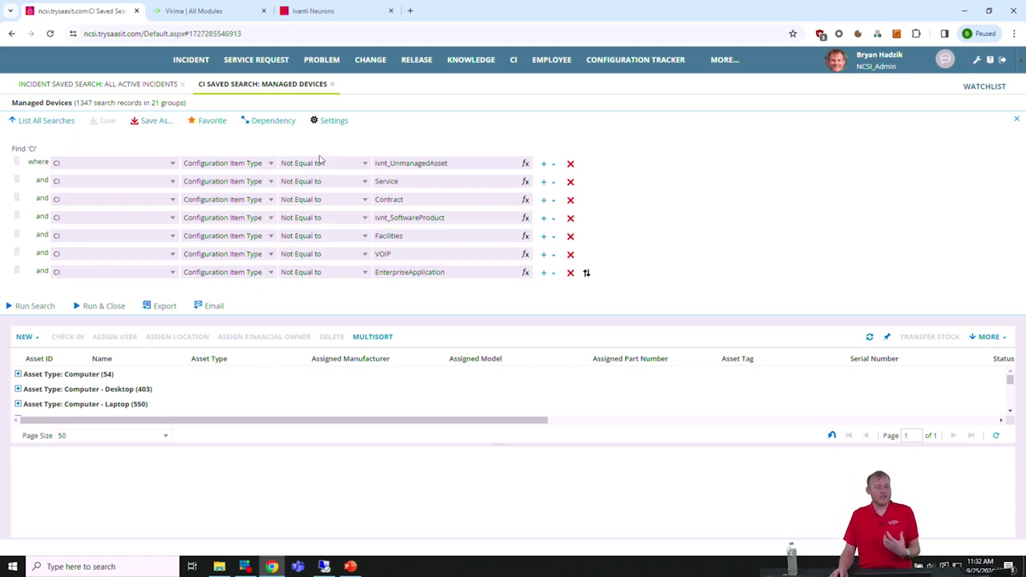
# Examine the Managed Devices conditions that exclude configuration item types such as ivnt_UnmanagedAsset, Contract, Facilities and VOIP
pyautogui.moveTo(326, 165); pyautogui.dragTo(296, 166)
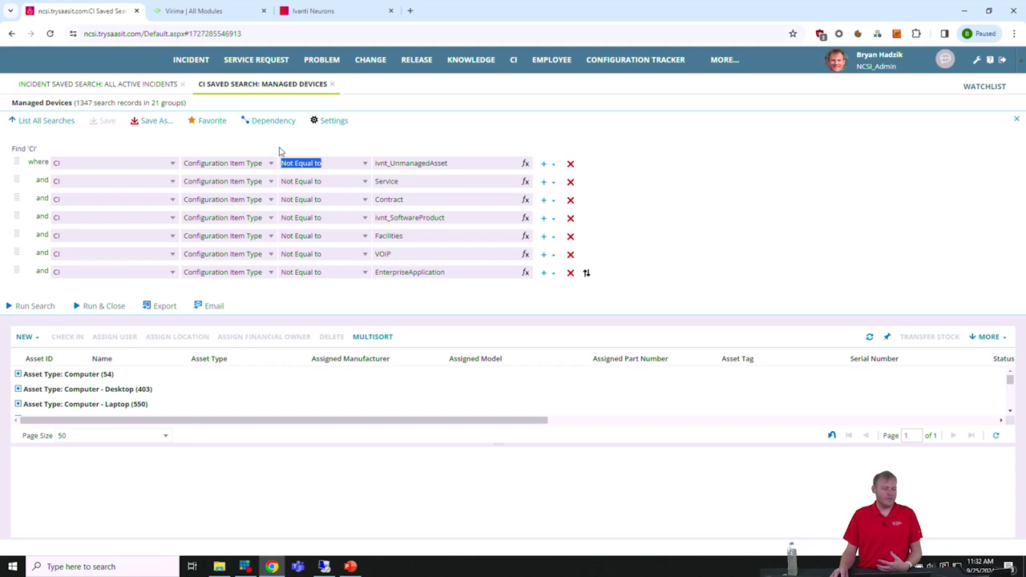
pyautogui.moveTo(81, 162); pyautogui.dragTo(40, 161)
pyautogui.moveTo(263, 164); pyautogui.dragTo(182, 168)
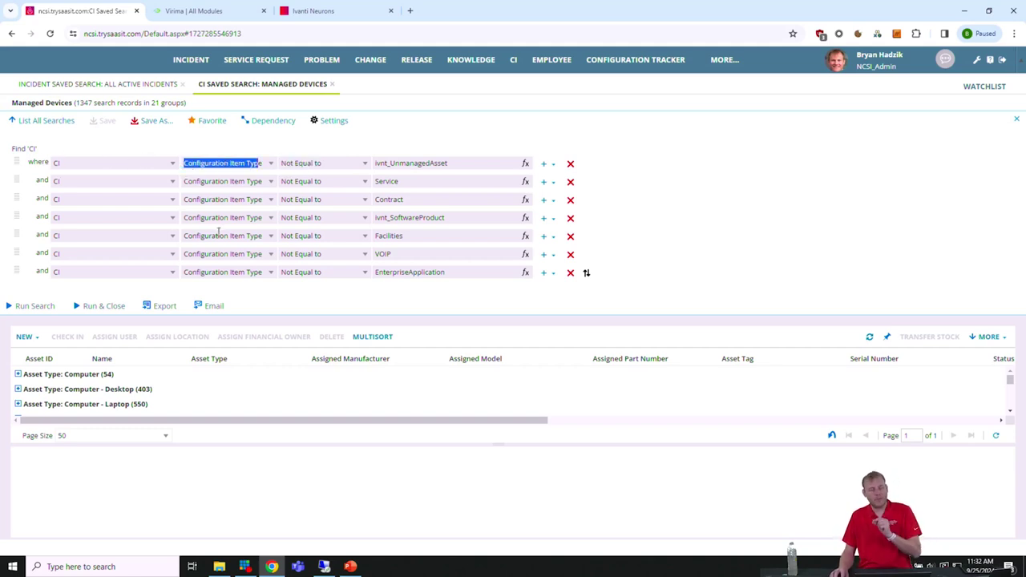
pyautogui.moveTo(332, 169); pyautogui.dragTo(273, 171)
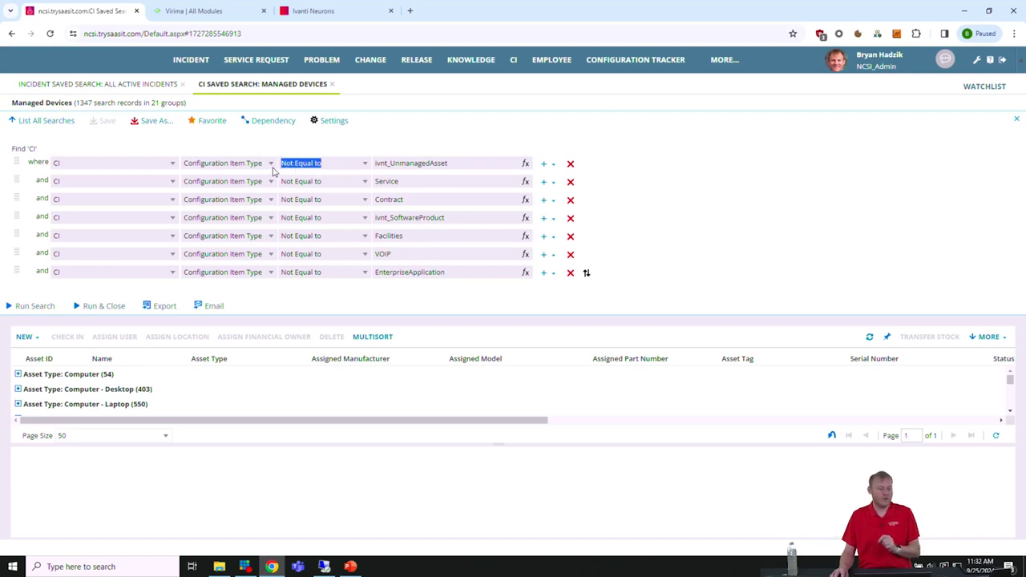
pyautogui.moveTo(452, 158); pyautogui.dragTo(293, 151)
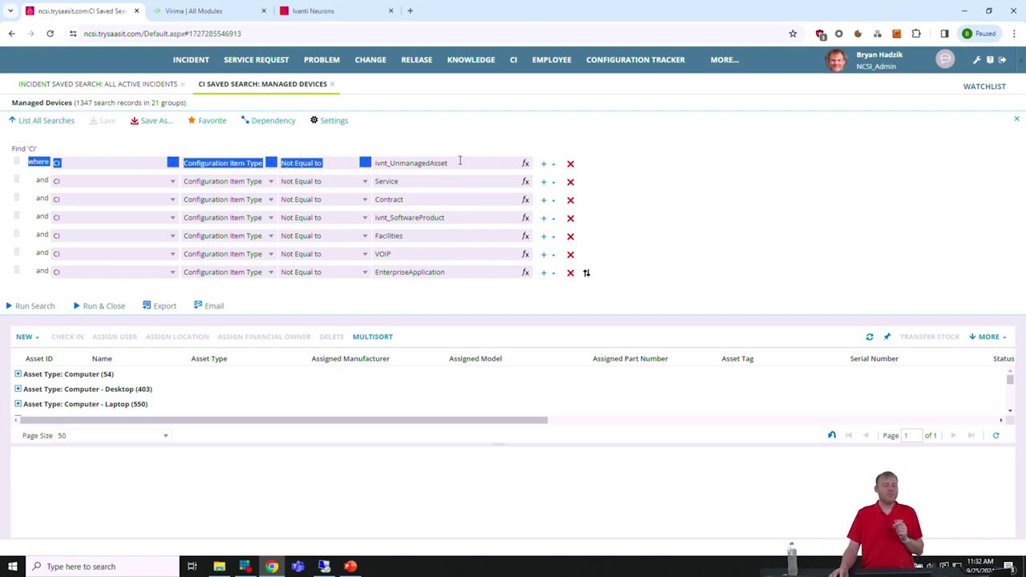
pyautogui.moveTo(459, 161); pyautogui.dragTo(380, 157)
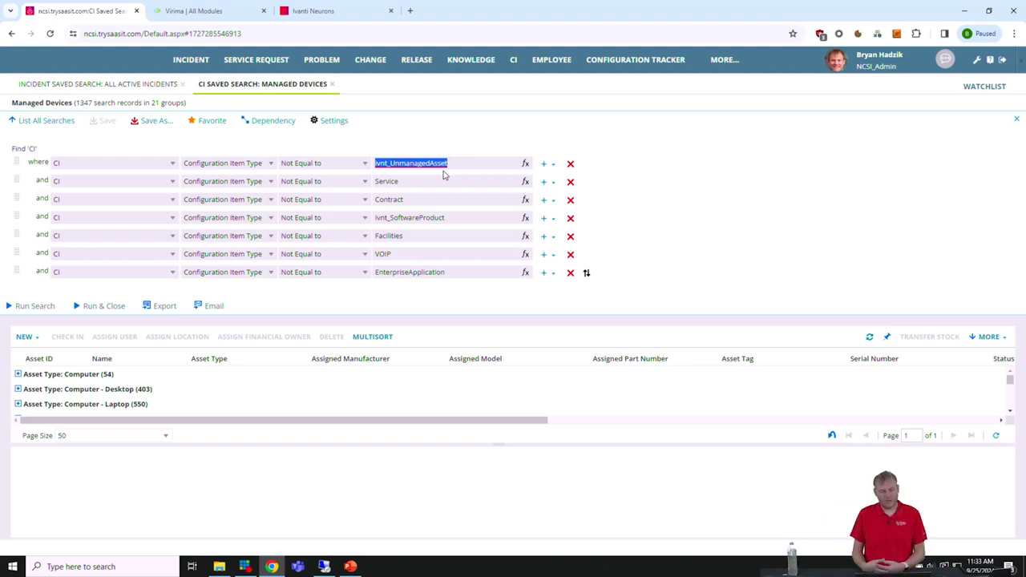
pyautogui.doubleClick(420, 199)
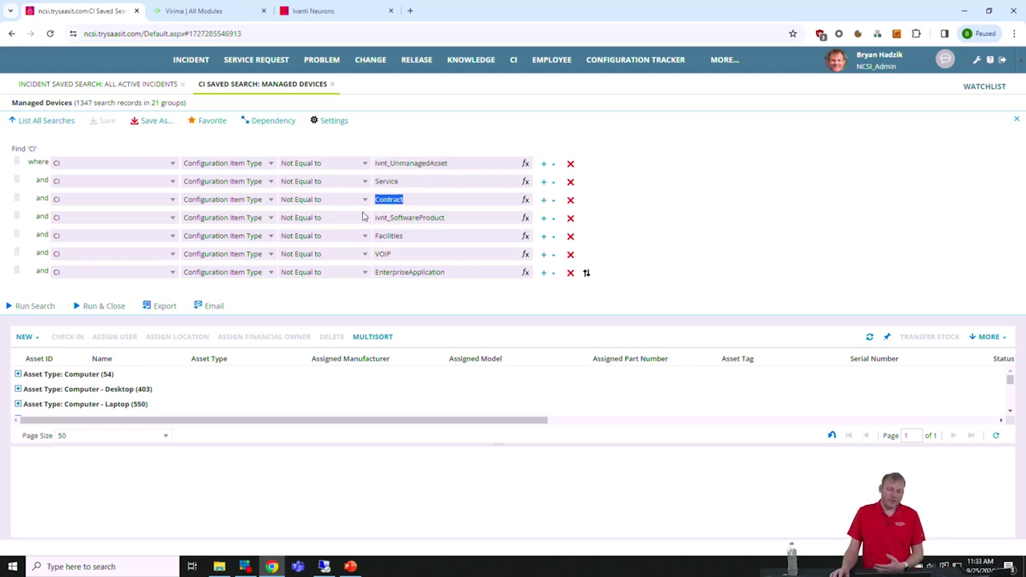
pyautogui.doubleClick(411, 238)
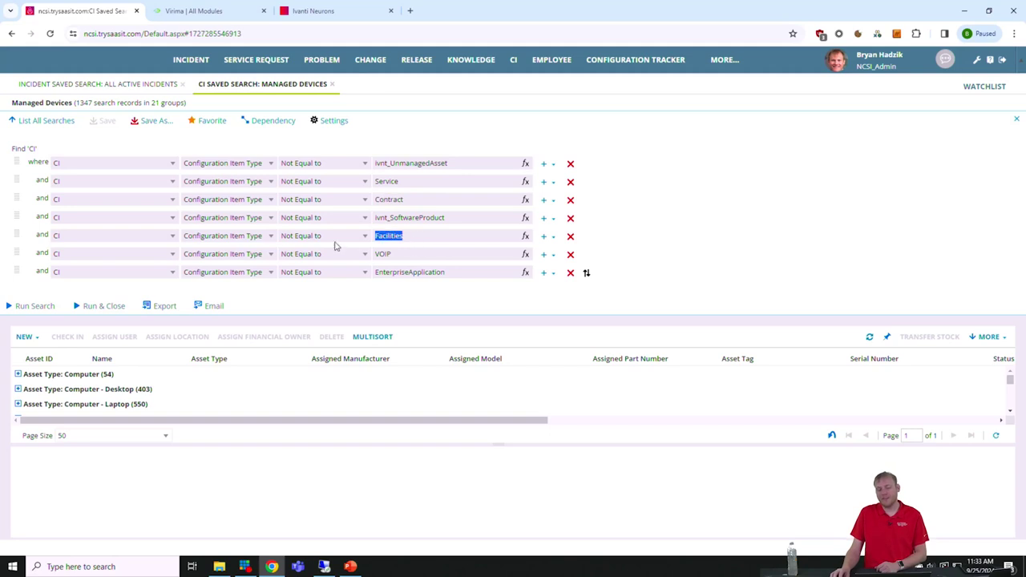
pyautogui.doubleClick(417, 254)
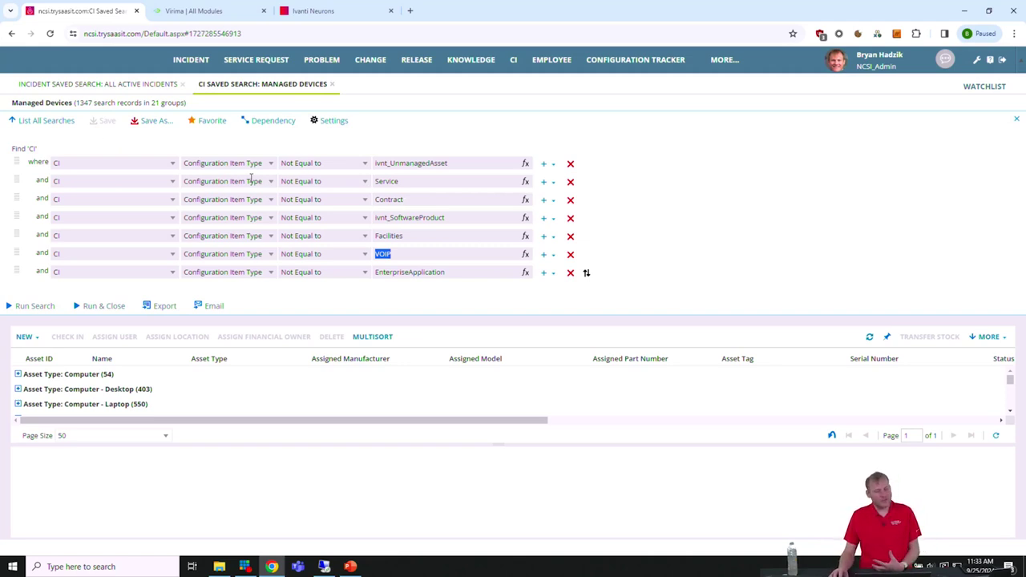
pyautogui.click(449, 165)
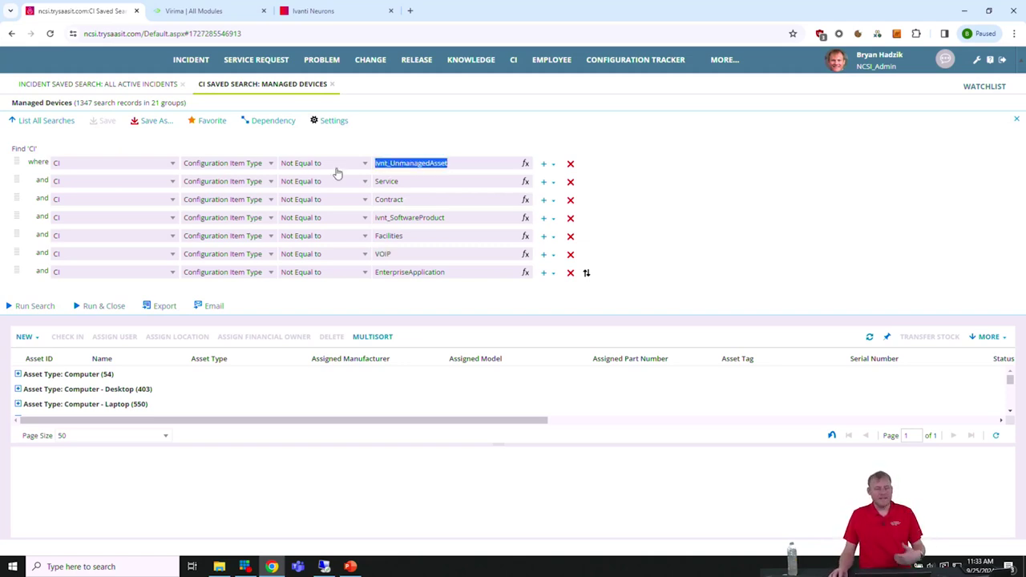
pyautogui.click(406, 181)
# Leave the Managed Devices search criteria without changes and show the configuration items with the All saved search
pyautogui.click(38, 121)
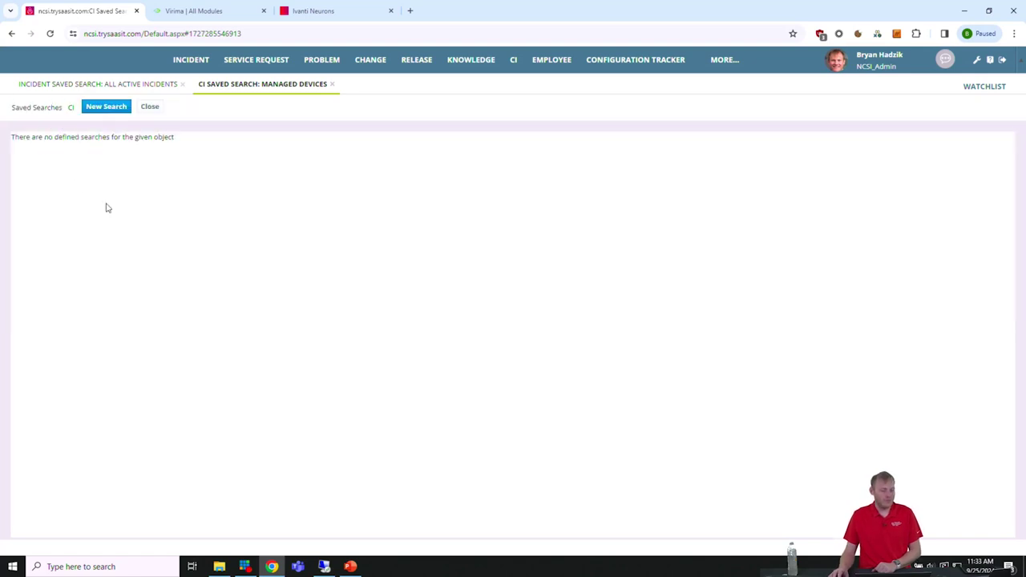
pyautogui.click(152, 112)
pyautogui.click(24, 106)
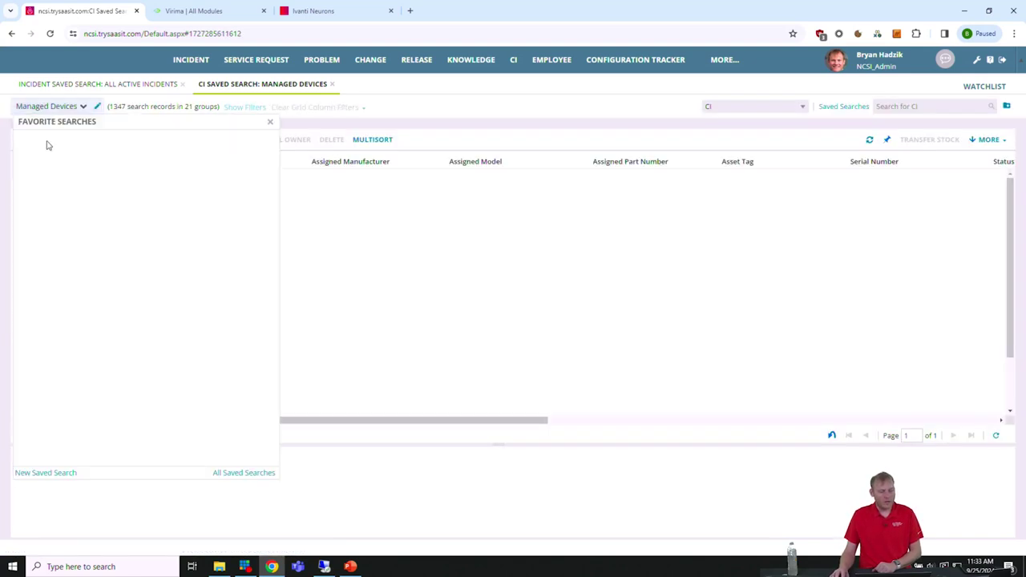
pyautogui.click(37, 142)
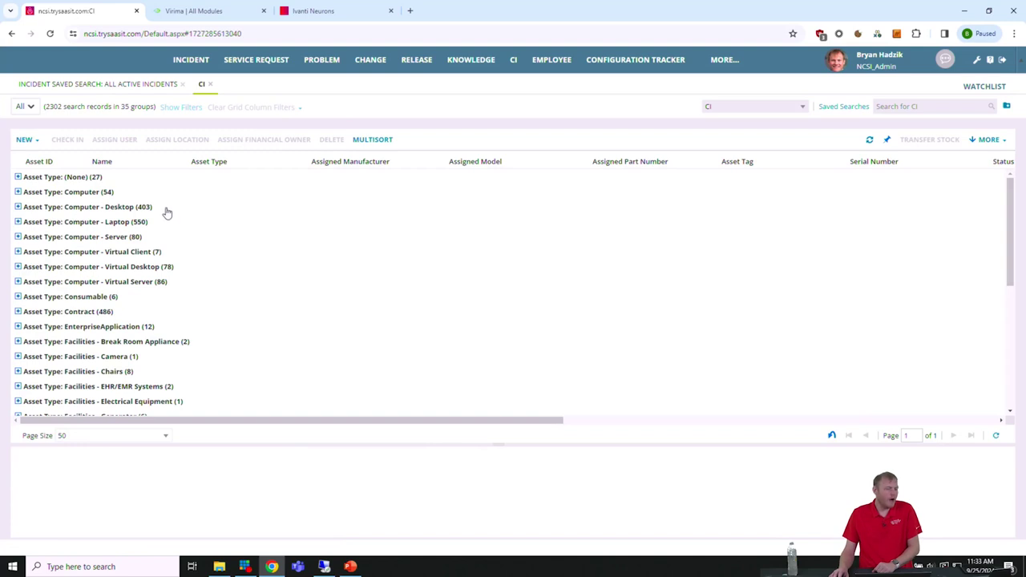
# Find the Asset Processor Configuration workspace by searching objects for "asset", widen its Platform column and open the Windows record
pyautogui.click(724, 59)
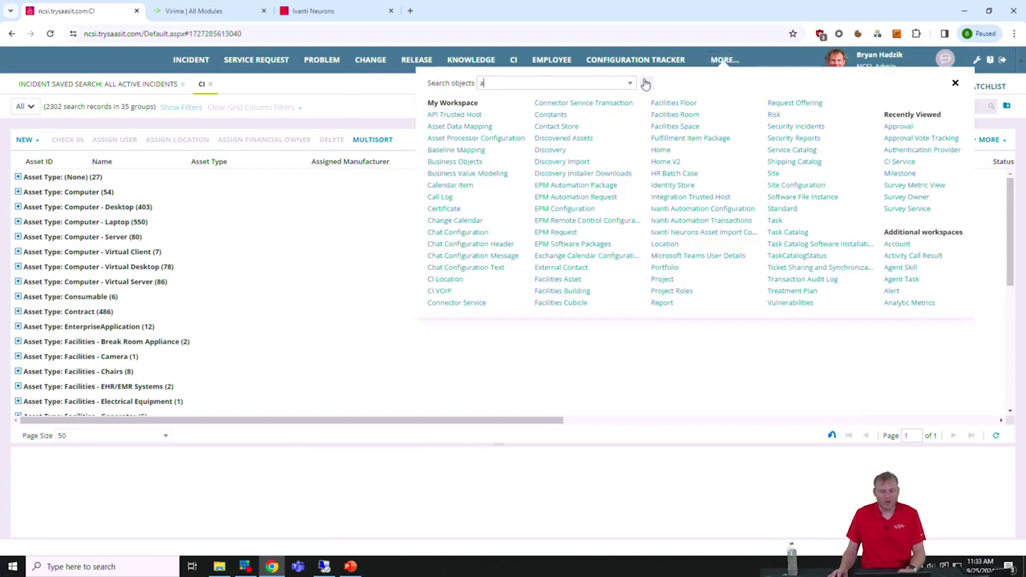
pyautogui.write('asset')
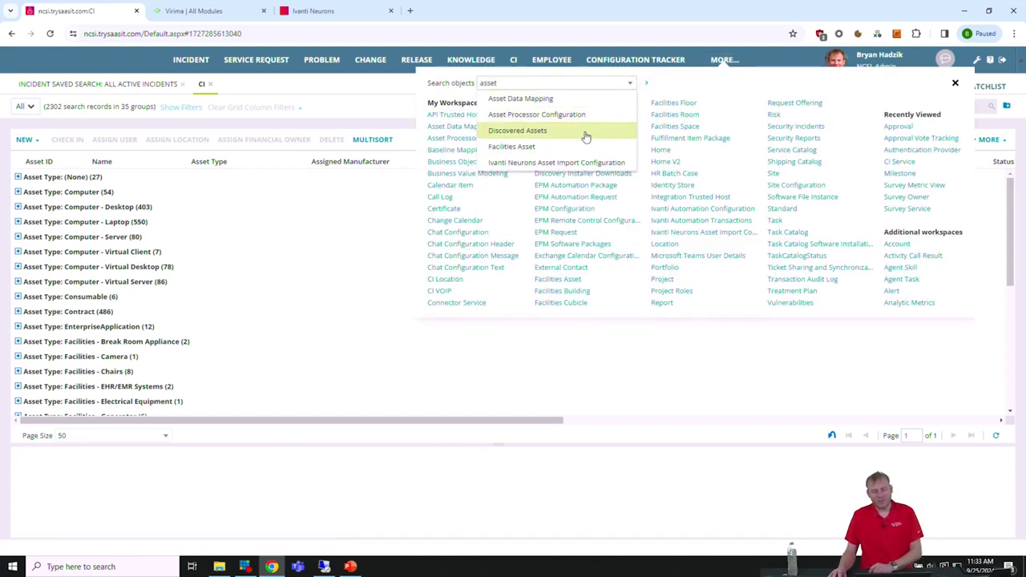
pyautogui.click(561, 115)
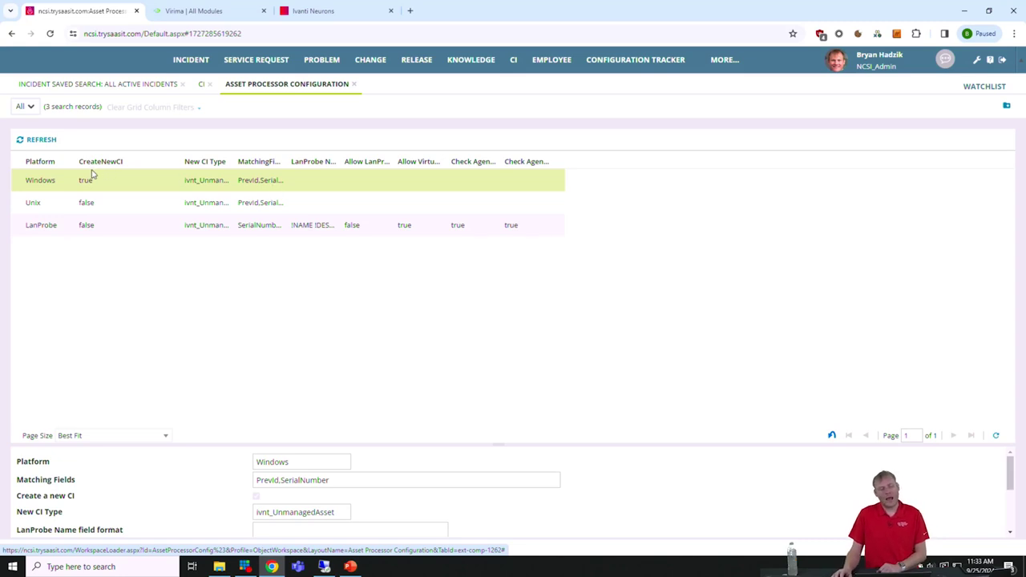
pyautogui.moveTo(75, 161); pyautogui.dragTo(135, 170)
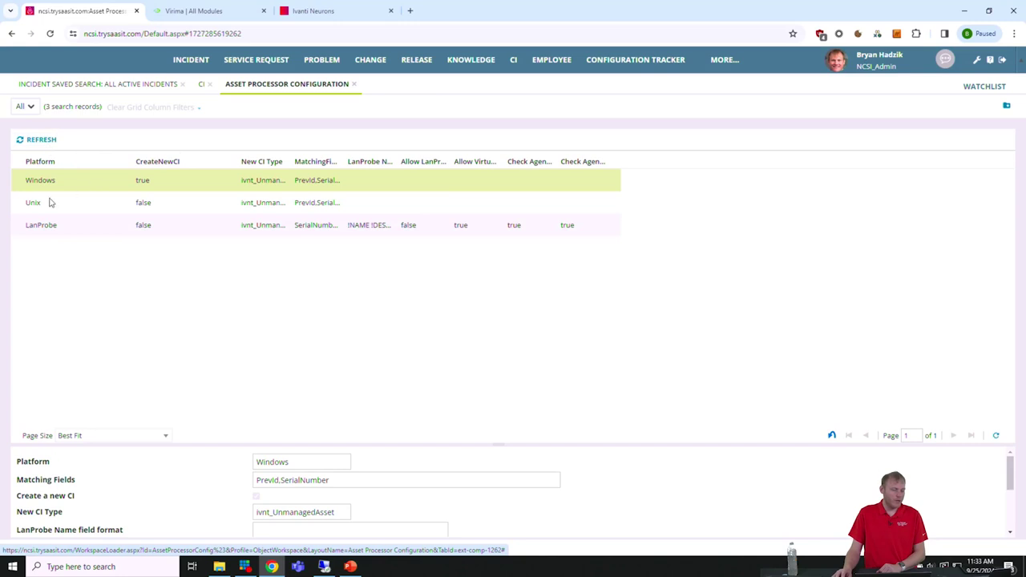
pyautogui.doubleClick(43, 182)
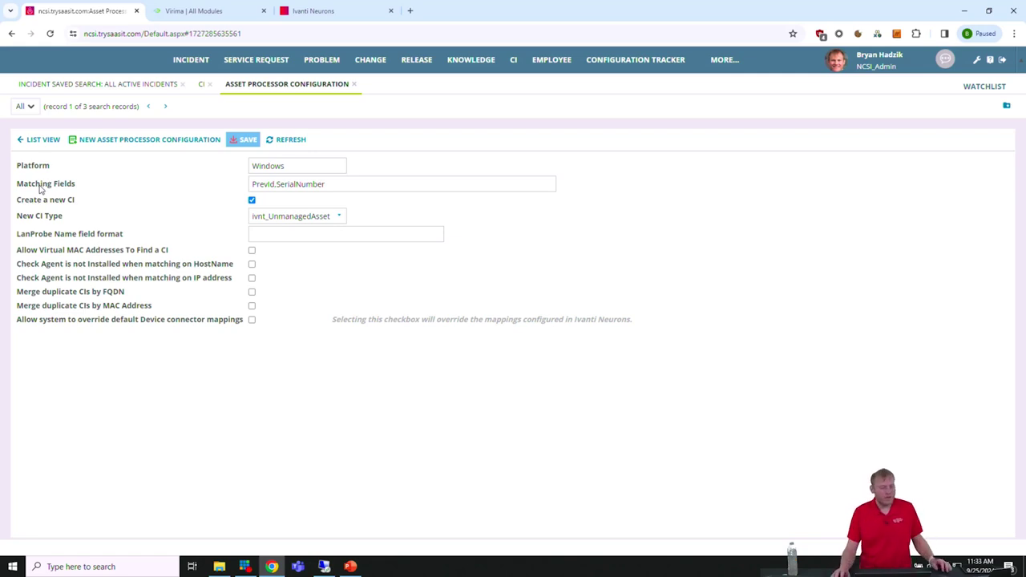
# Examine the Windows record's platform and its matching fields, PrevId and SerialNumber
pyautogui.moveTo(46, 168); pyautogui.dragTo(3, 178)
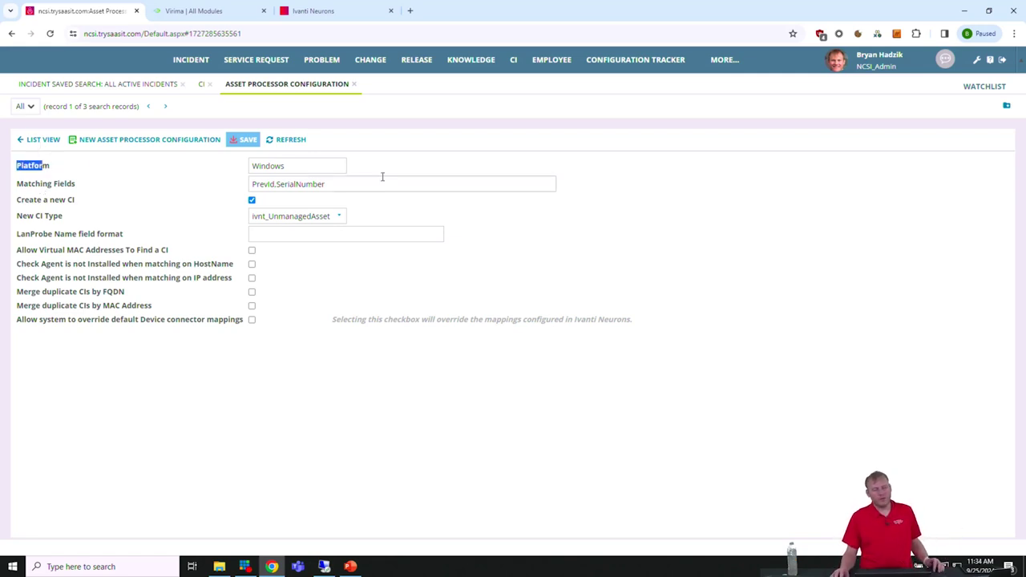
pyautogui.moveTo(75, 186); pyautogui.dragTo(20, 194)
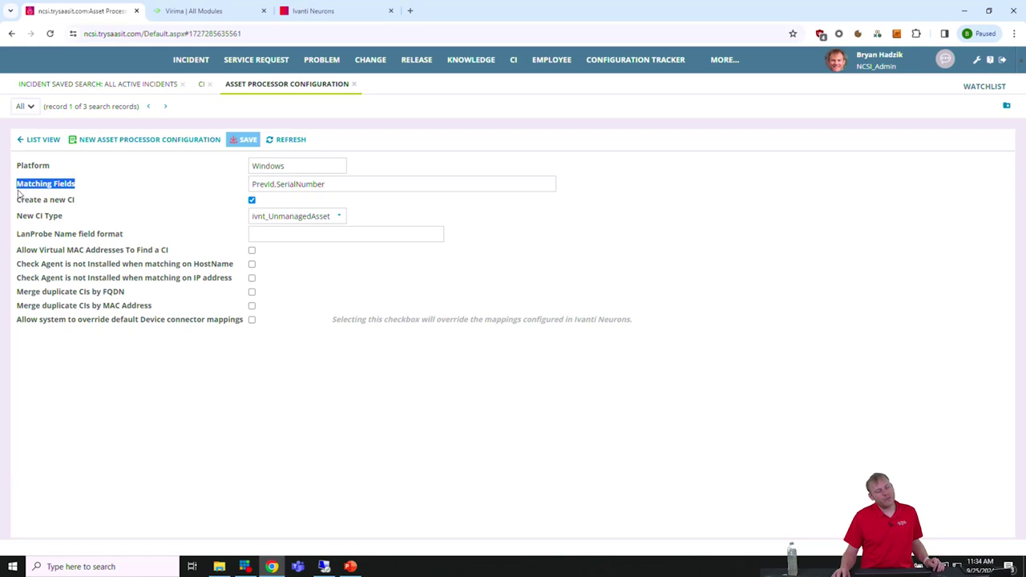
pyautogui.moveTo(357, 181); pyautogui.dragTo(232, 198)
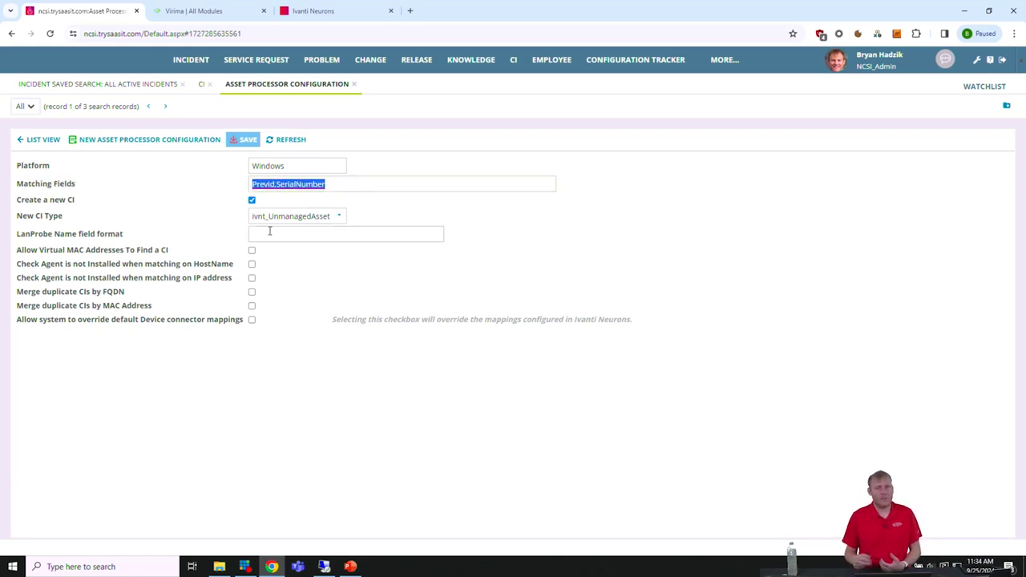
pyautogui.click(321, 184)
pyautogui.doubleClick(319, 183)
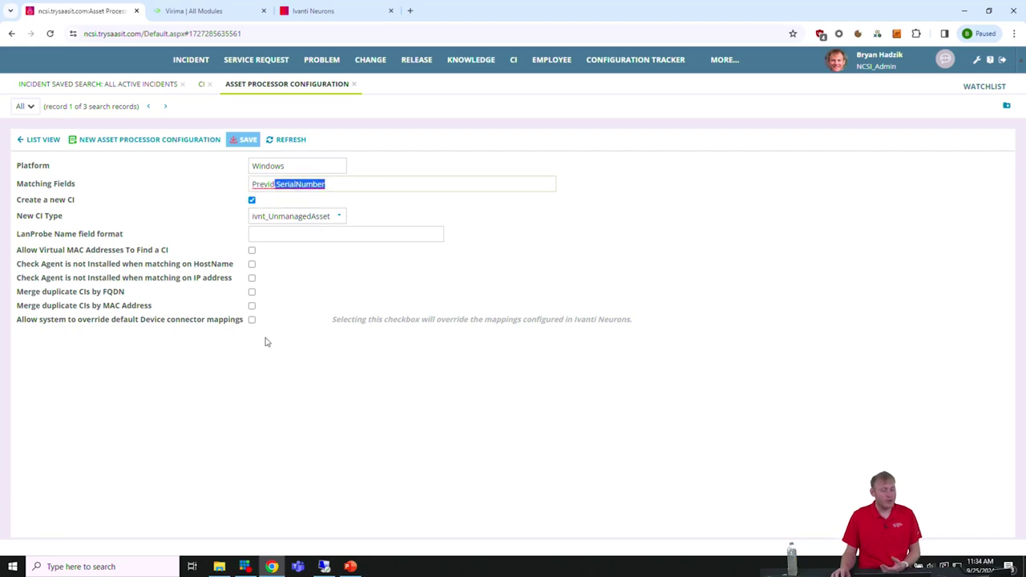
# Toggle the Create a new CI option off and back on, and list the available New CI Type choices
pyautogui.moveTo(83, 200); pyautogui.dragTo(15, 202)
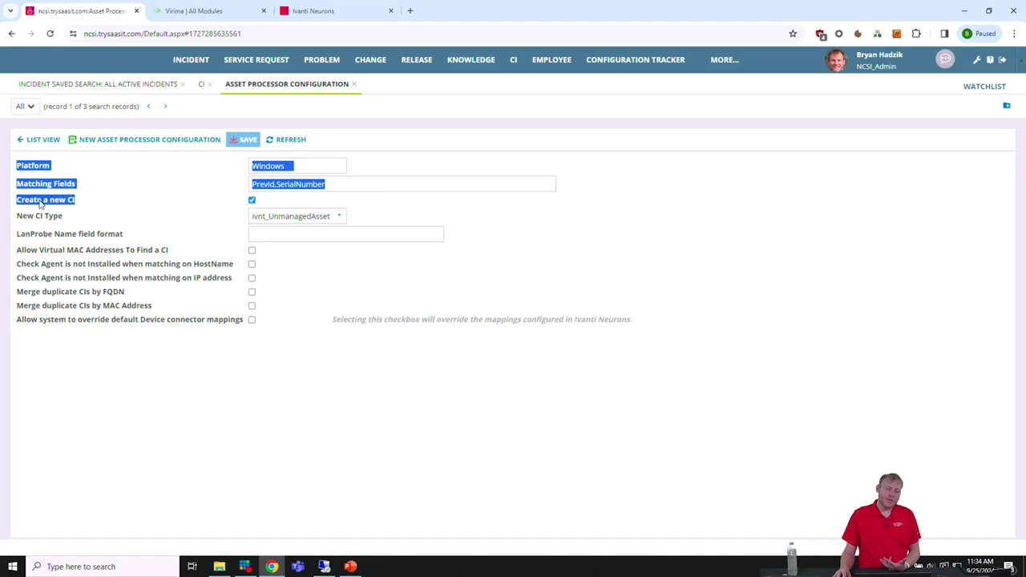
pyautogui.click(38, 203)
pyautogui.moveTo(24, 200); pyautogui.dragTo(78, 208)
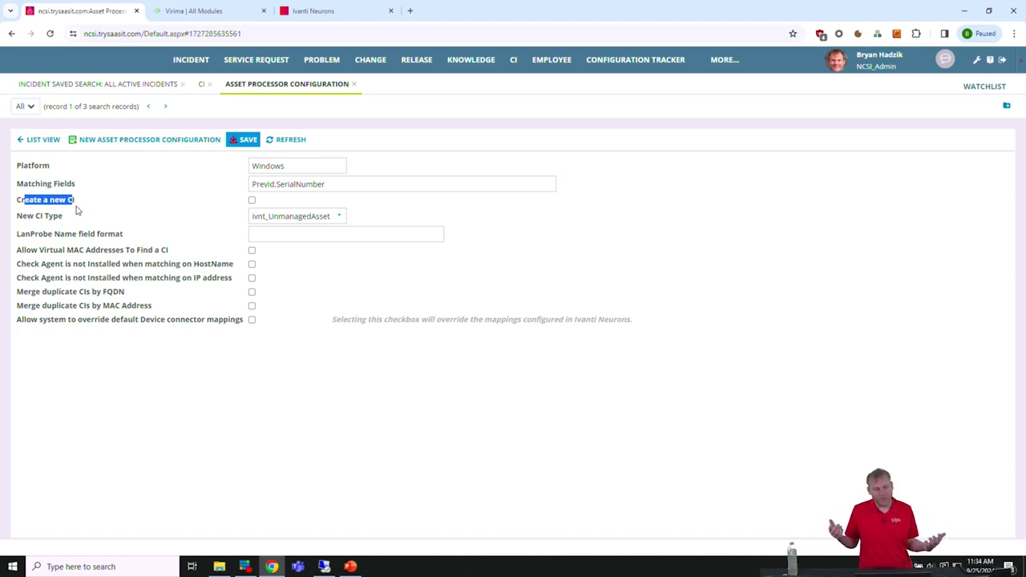
pyautogui.click(252, 201)
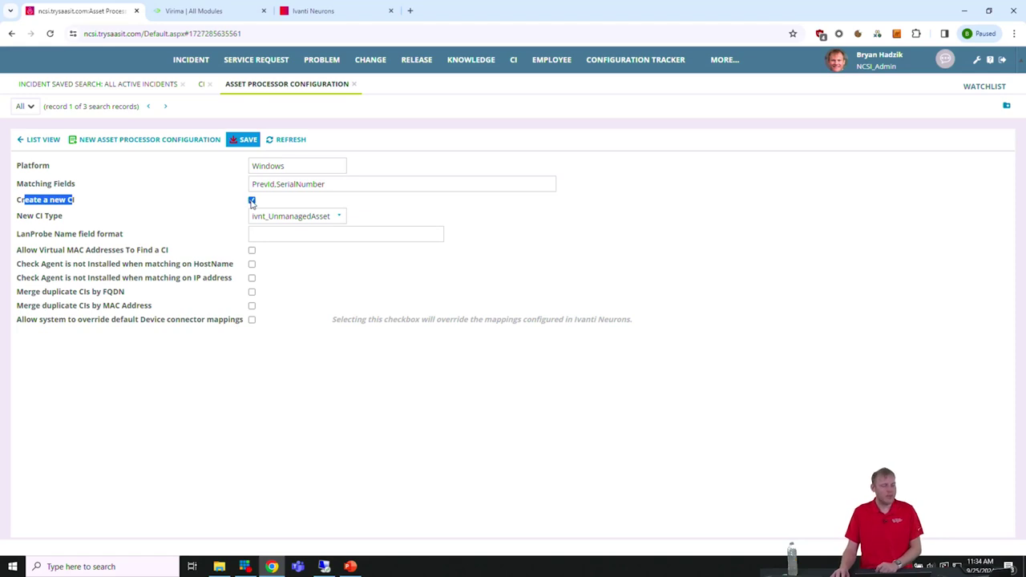
pyautogui.tripleClick(17, 216)
pyautogui.click(339, 217)
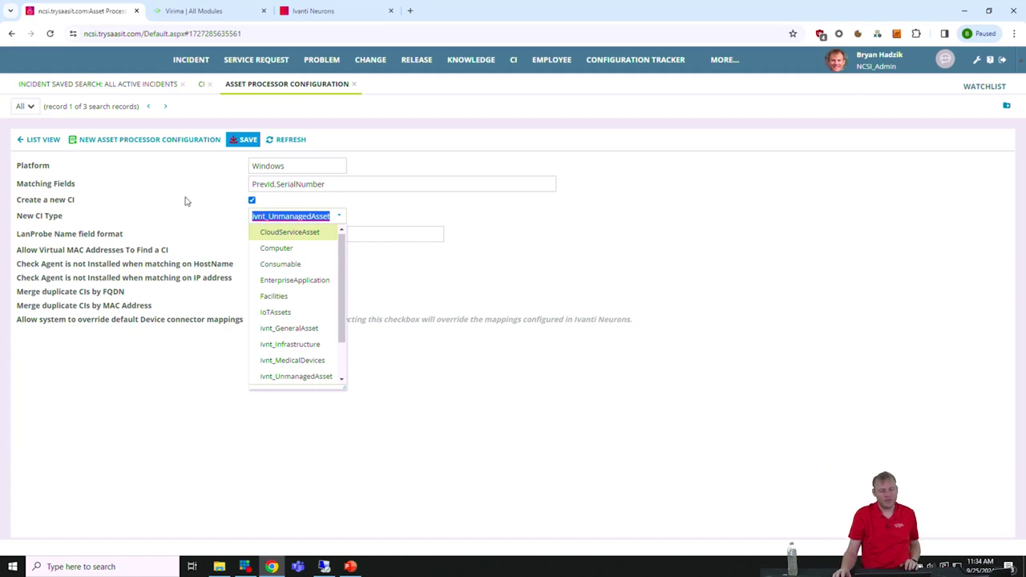
# Return to the configuration item list, expand the ivnt_UnmanagedAsset group and open the FRARM028 record
pyautogui.click(202, 84)
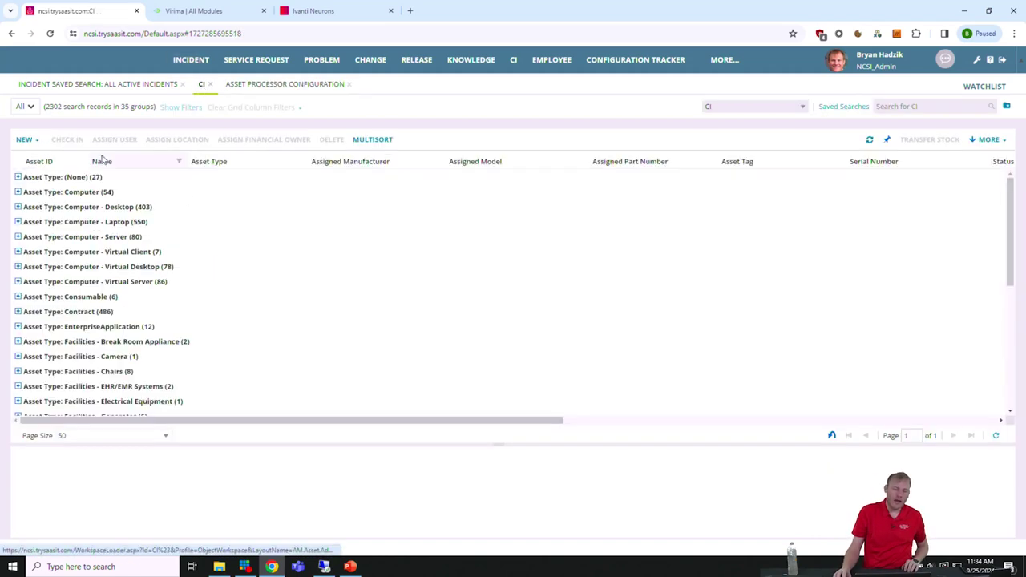
pyautogui.scroll(-1, 79, 287)
pyautogui.scroll(-5, 109, 389)
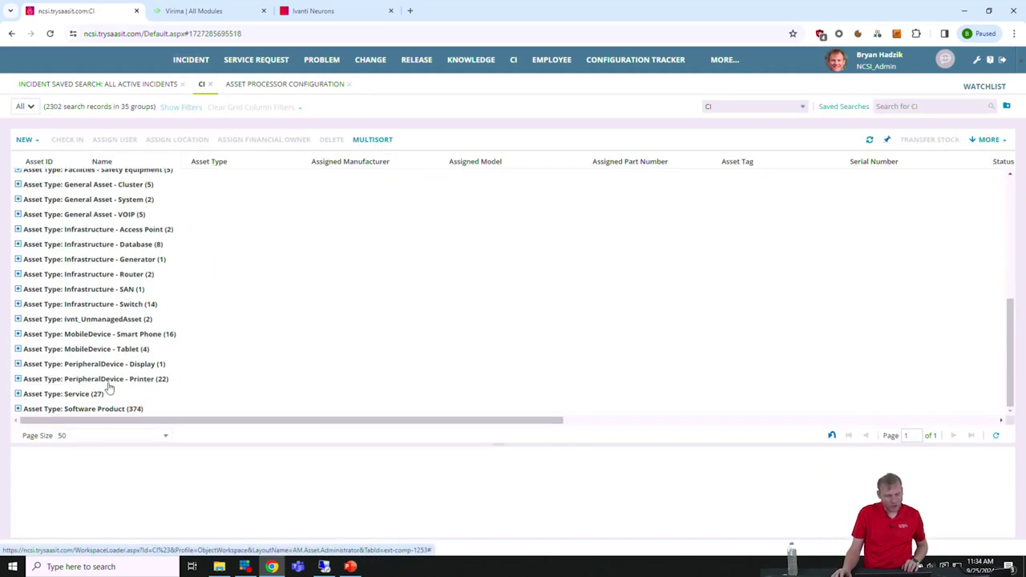
pyautogui.click(18, 319)
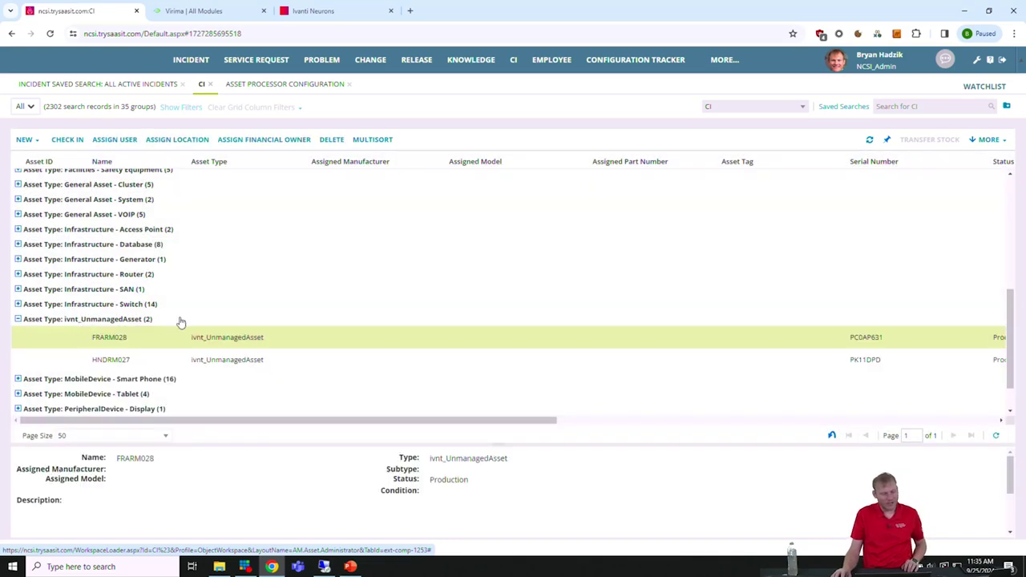
pyautogui.doubleClick(189, 343)
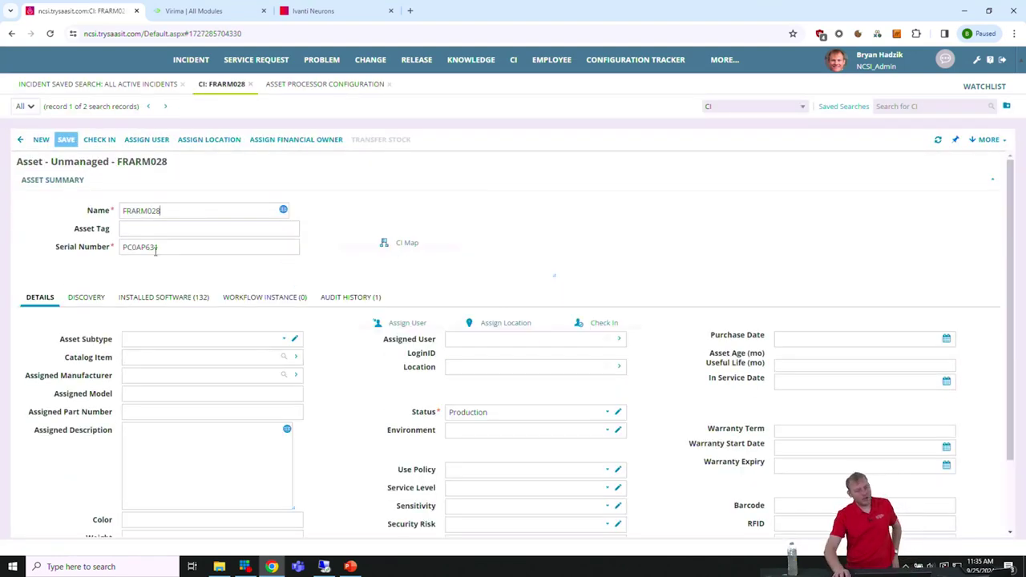
# Look over the details of the unmanaged asset FRARM028, focusing on its name and serial number
pyautogui.scroll(-1, 279, 426)
pyautogui.scroll(1, 299, 392)
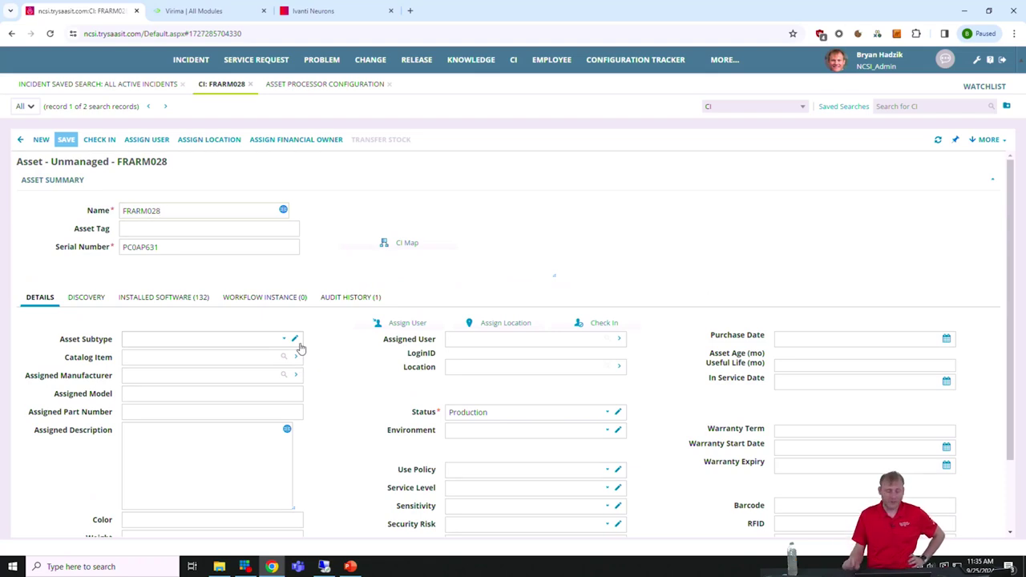
pyautogui.scroll(-1, 301, 347)
pyautogui.scroll(1, 259, 454)
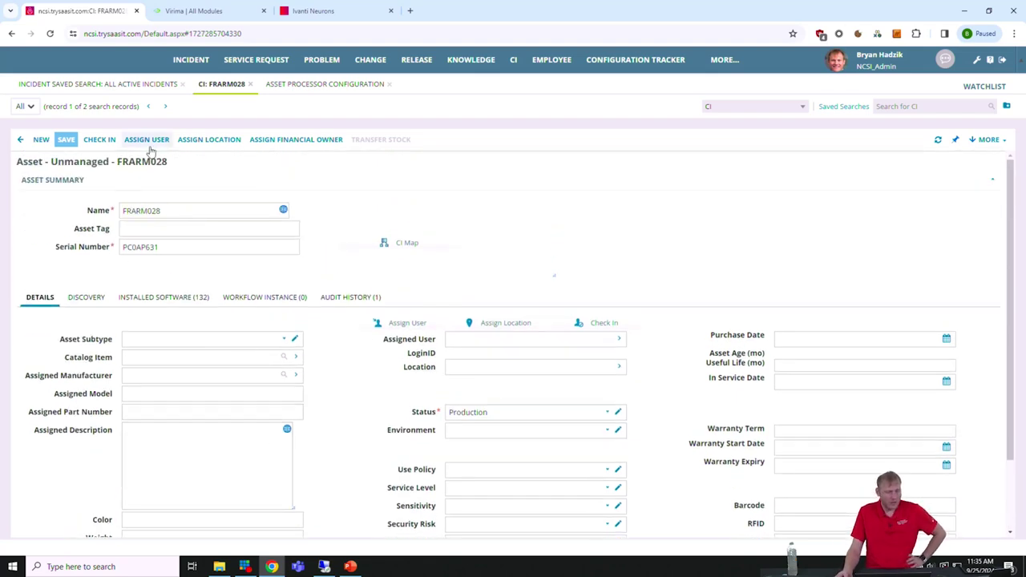
pyautogui.doubleClick(98, 210)
pyautogui.click(95, 246)
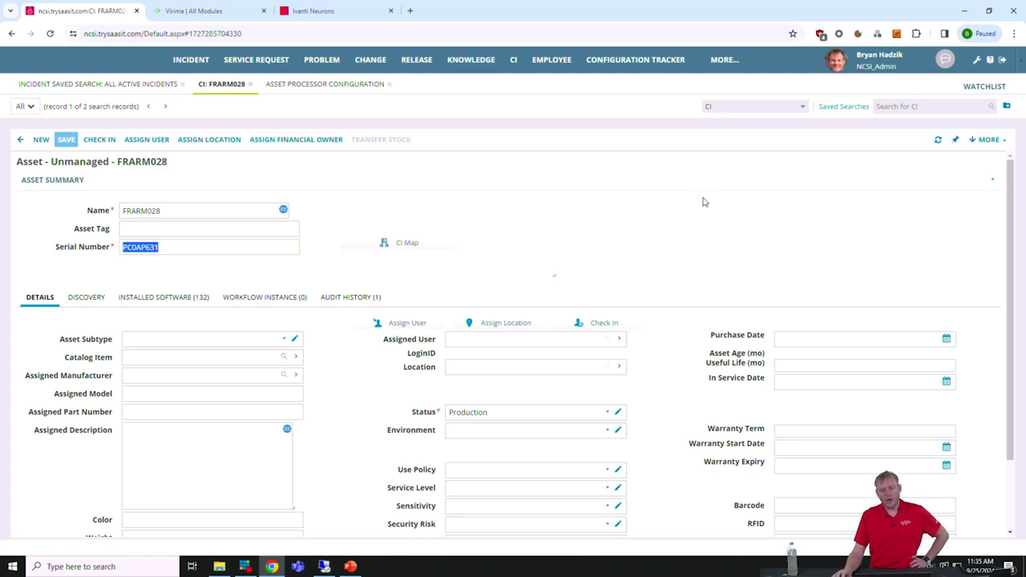
# Change the asset type of FRARM028 to Computer with the subtype Desktop
pyautogui.click(1007, 142)
pyautogui.moveTo(954, 186)
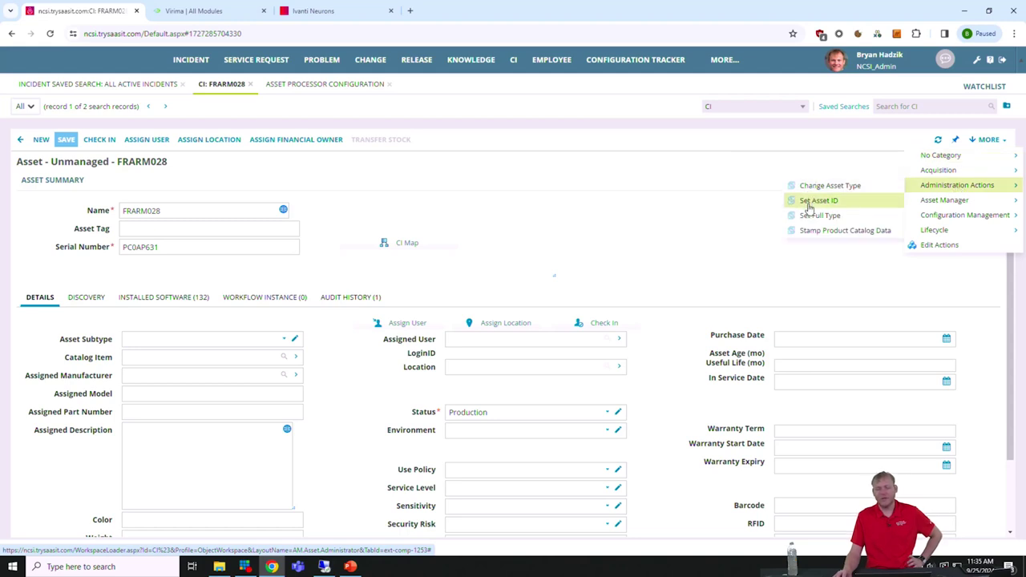
pyautogui.click(831, 186)
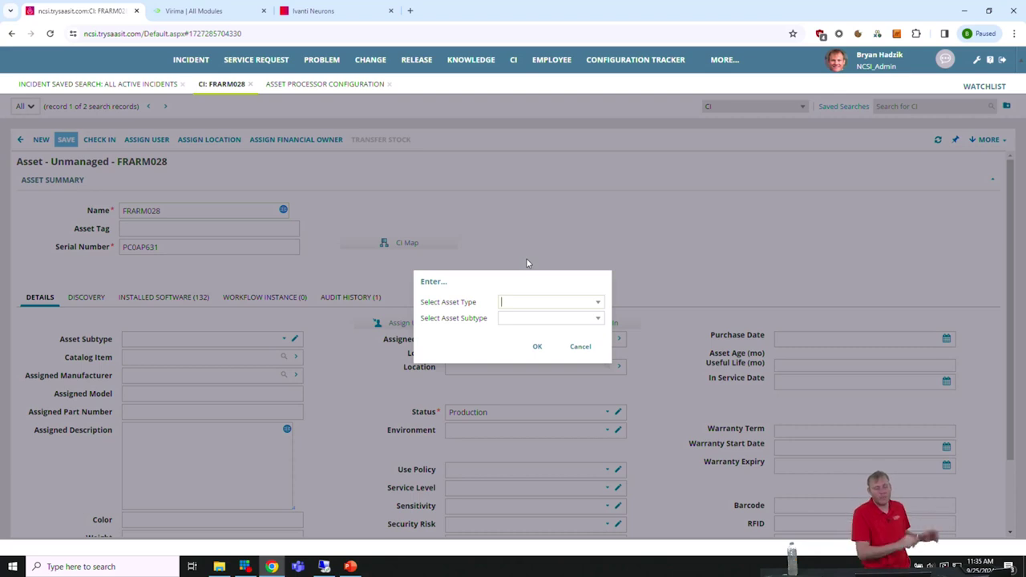
pyautogui.click(598, 303)
pyautogui.click(556, 333)
pyautogui.click(595, 321)
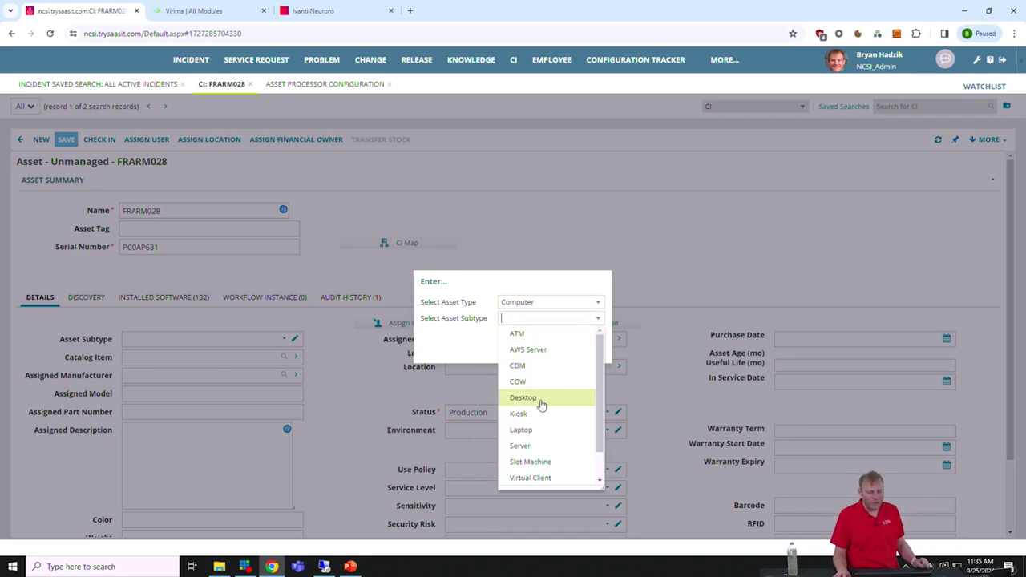
pyautogui.click(539, 398)
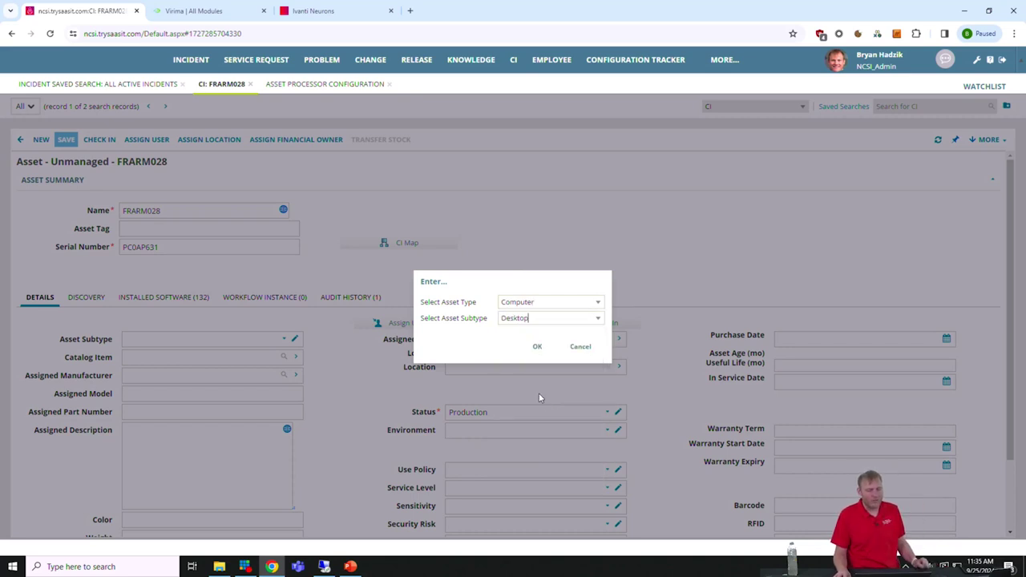
pyautogui.click(538, 346)
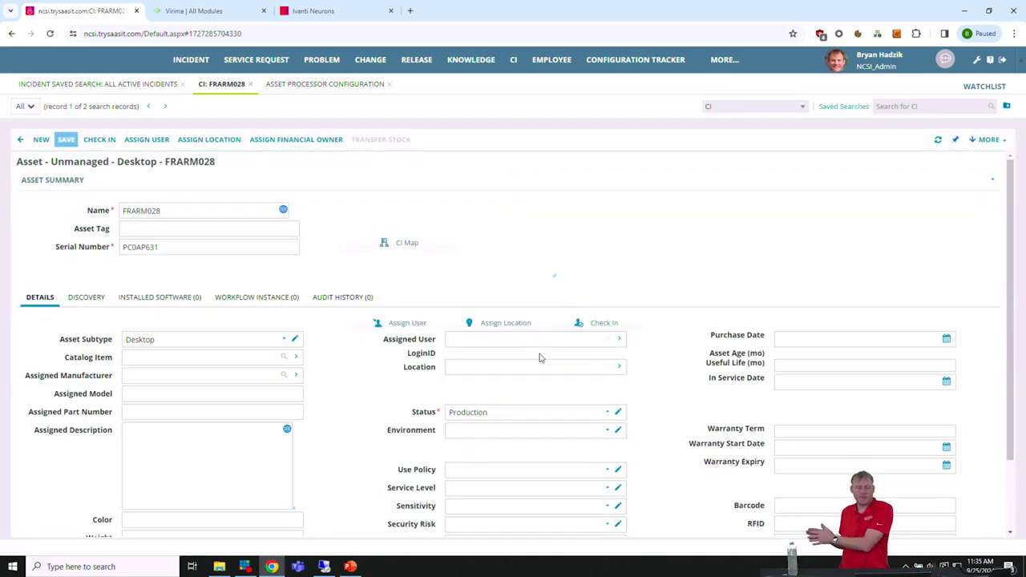
# Review the administration actions available for FRARM028 without running one, and go back to the configuration item list
pyautogui.click(989, 139)
pyautogui.moveTo(982, 186)
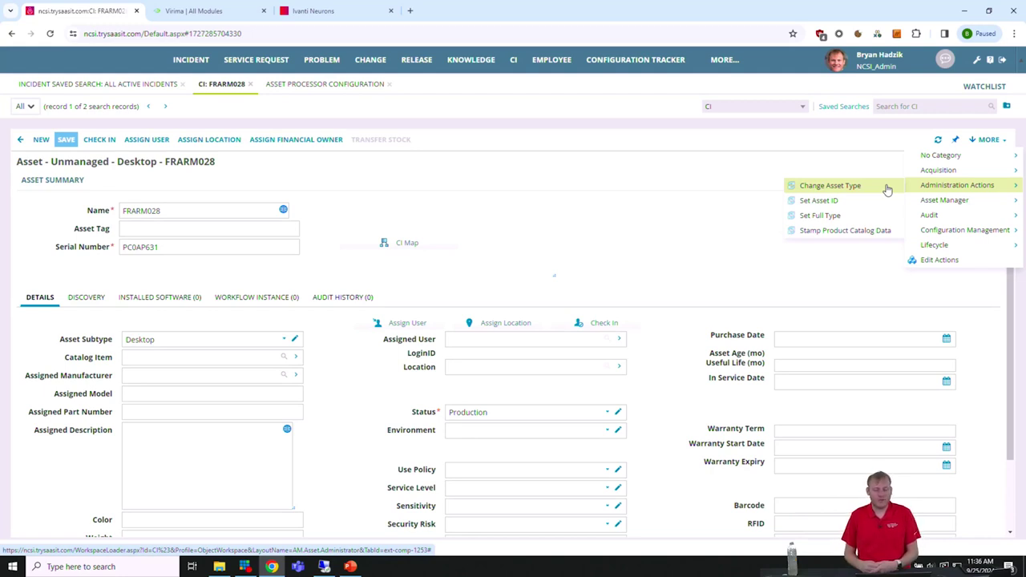
pyautogui.click(419, 262)
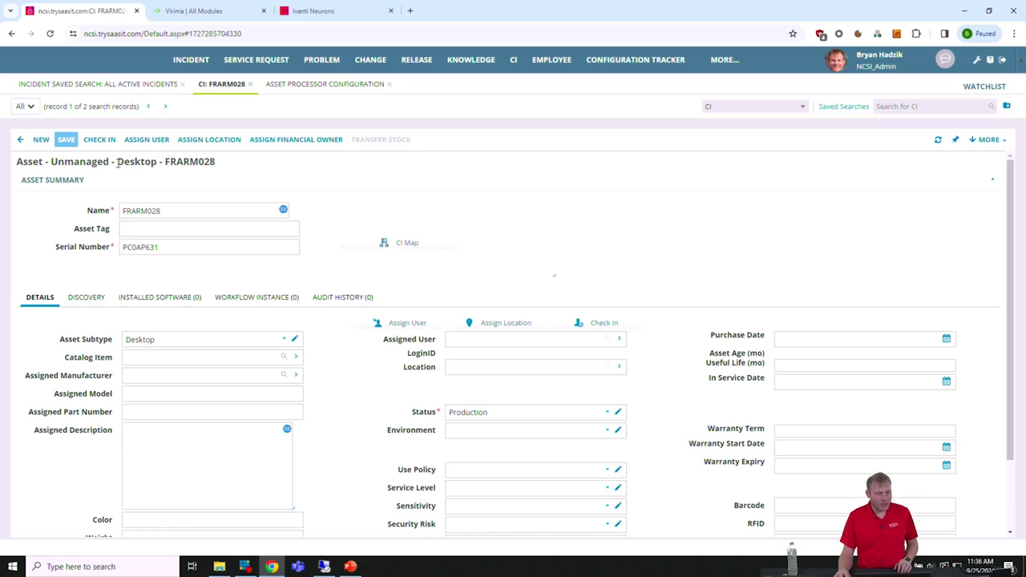
pyautogui.scroll(-1, 121, 168)
pyautogui.scroll(1, 64, 152)
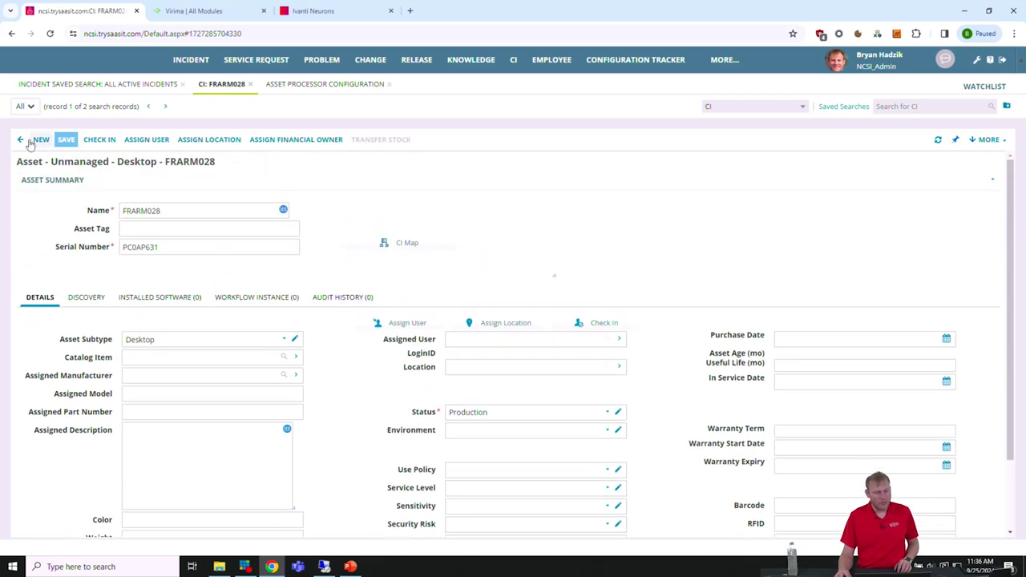
pyautogui.click(20, 139)
pyautogui.scroll(-2, 164, 381)
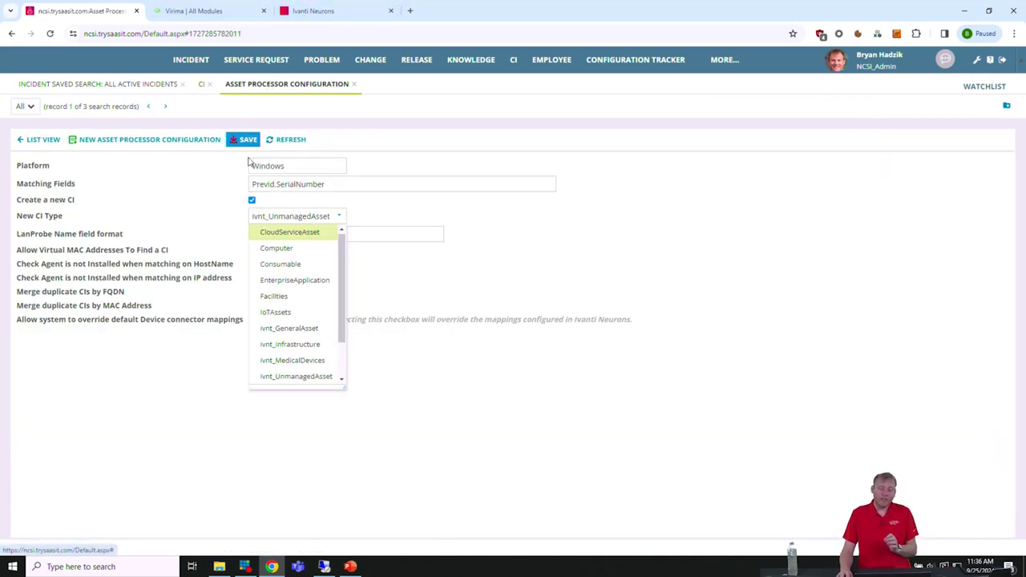
# Close the New CI Type choices in the Windows asset processor configuration and review the agent check and duplicate merge options
pyautogui.click(325, 184)
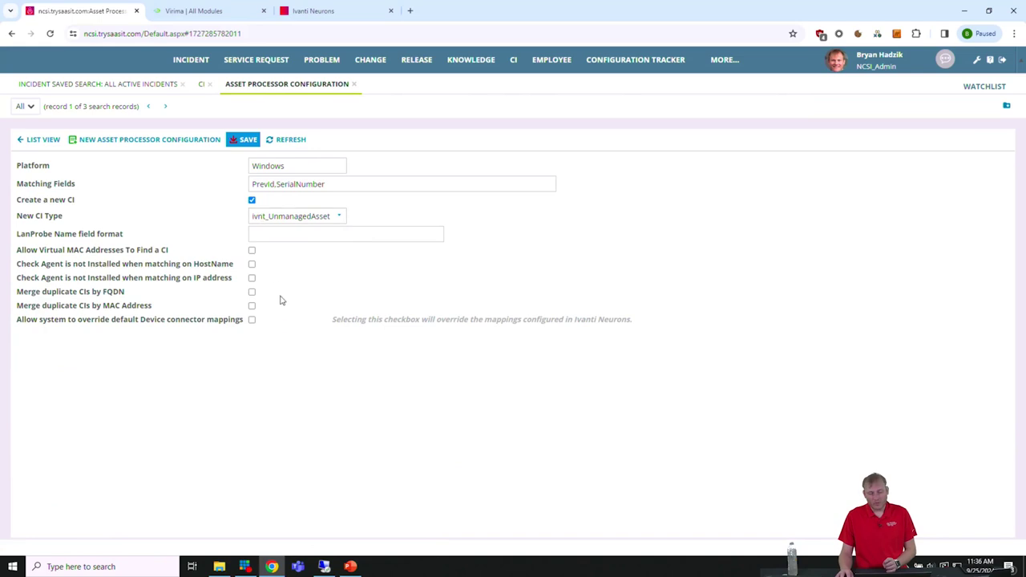
pyautogui.moveTo(32, 261); pyautogui.dragTo(104, 329)
pyautogui.moveTo(36, 293); pyautogui.dragTo(112, 328)
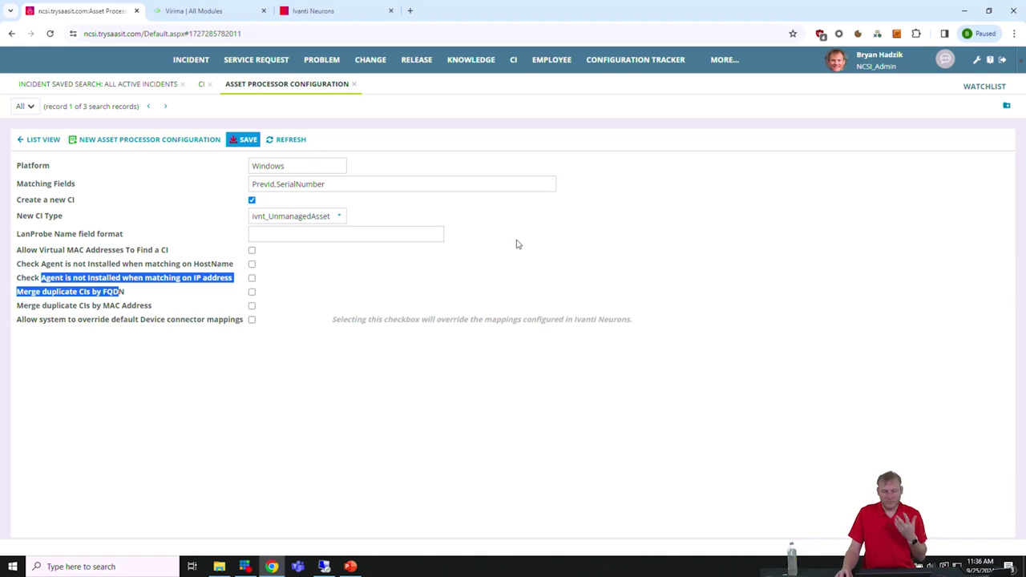
# Return to the configuration item list and look through the Infrastructure - Generator and Infrastructure - Database groups
pyautogui.click(200, 85)
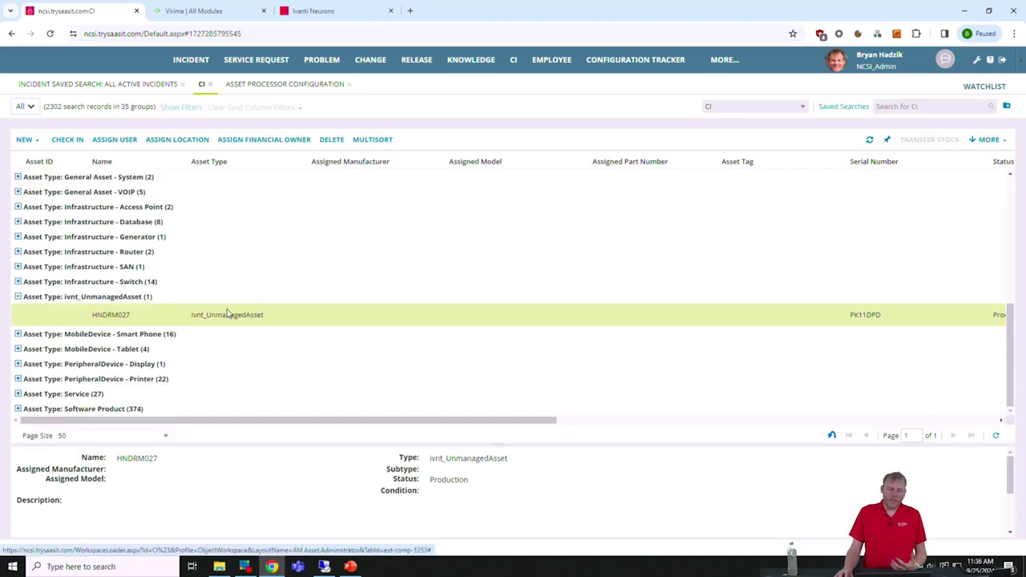
pyautogui.click(120, 238)
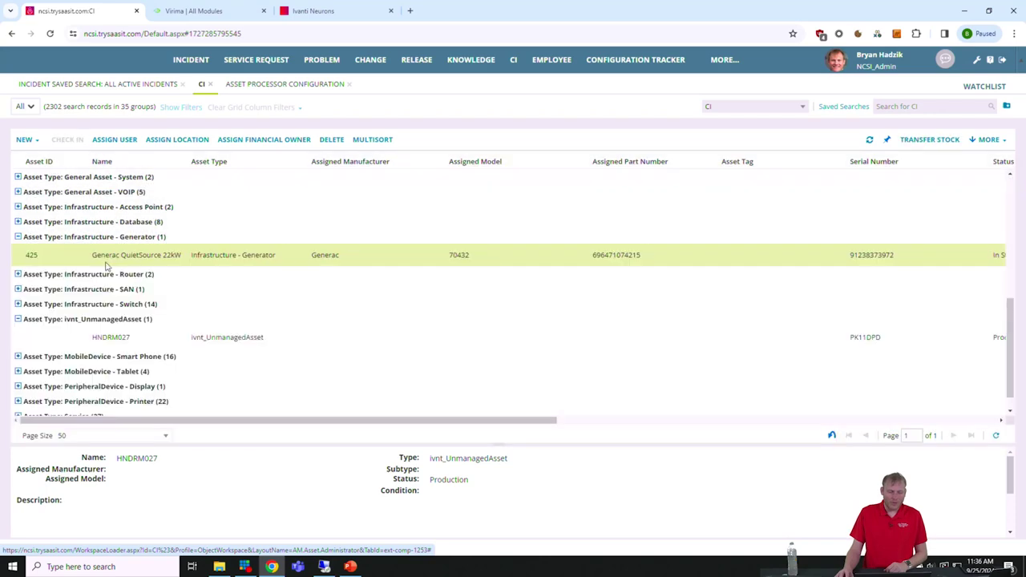
pyautogui.click(116, 224)
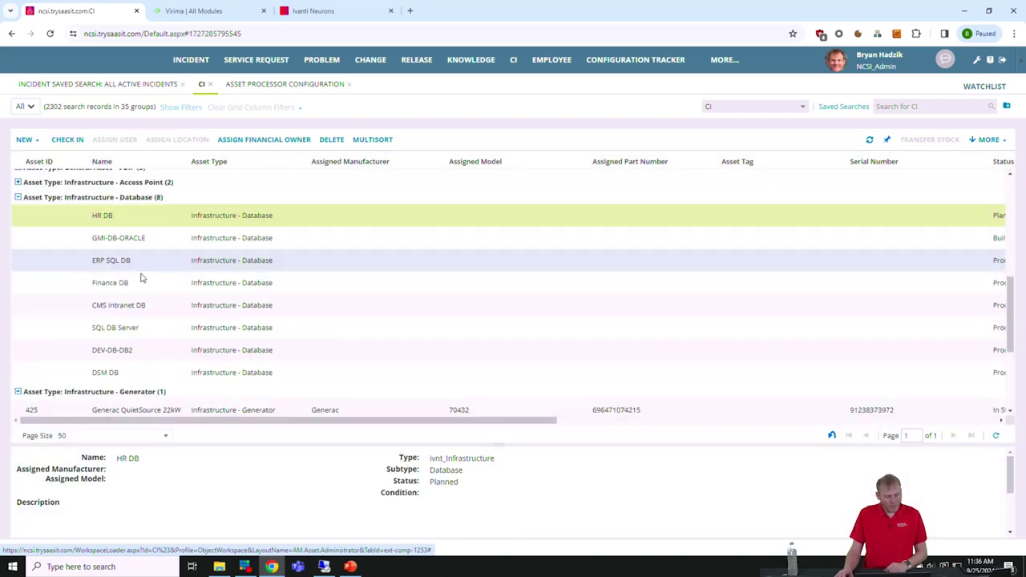
pyautogui.scroll(-2, 140, 279)
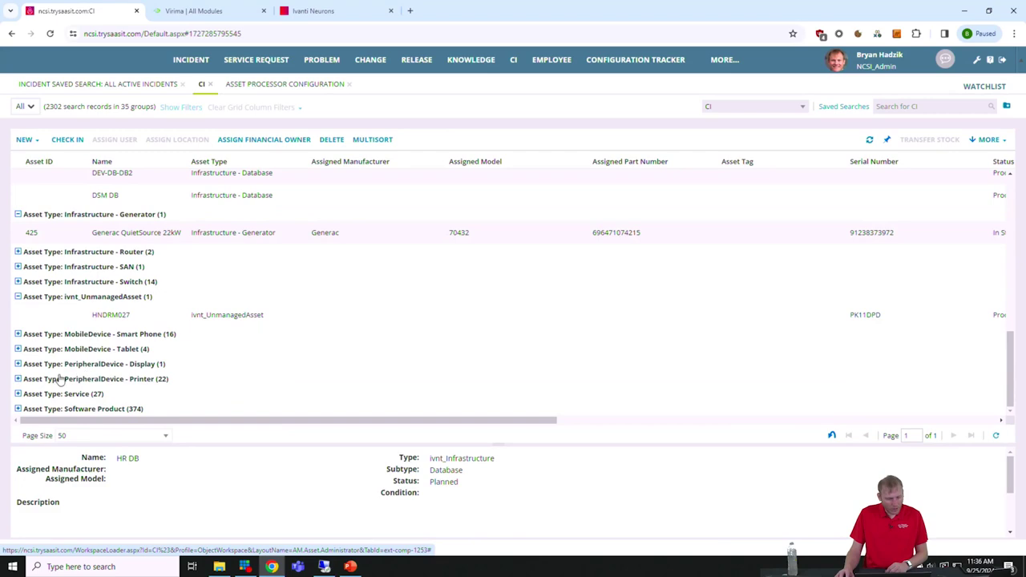
# Expand the Computer - Laptop group, open the CI-LN002 record to view its details, and return to the configuration item list
pyautogui.scroll(7, 32, 377)
pyautogui.click(18, 222)
pyautogui.doubleClick(125, 181)
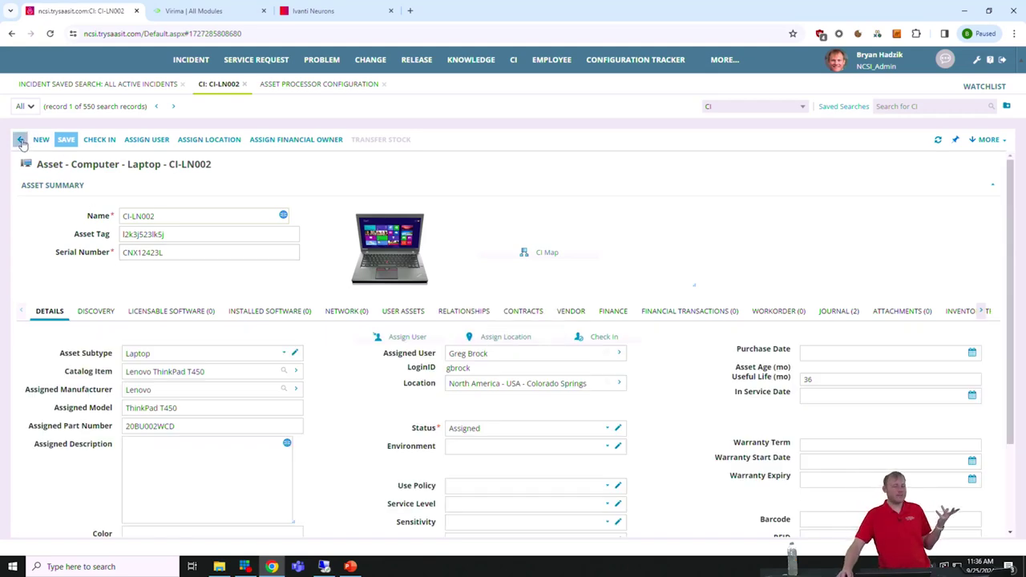
pyautogui.click(21, 140)
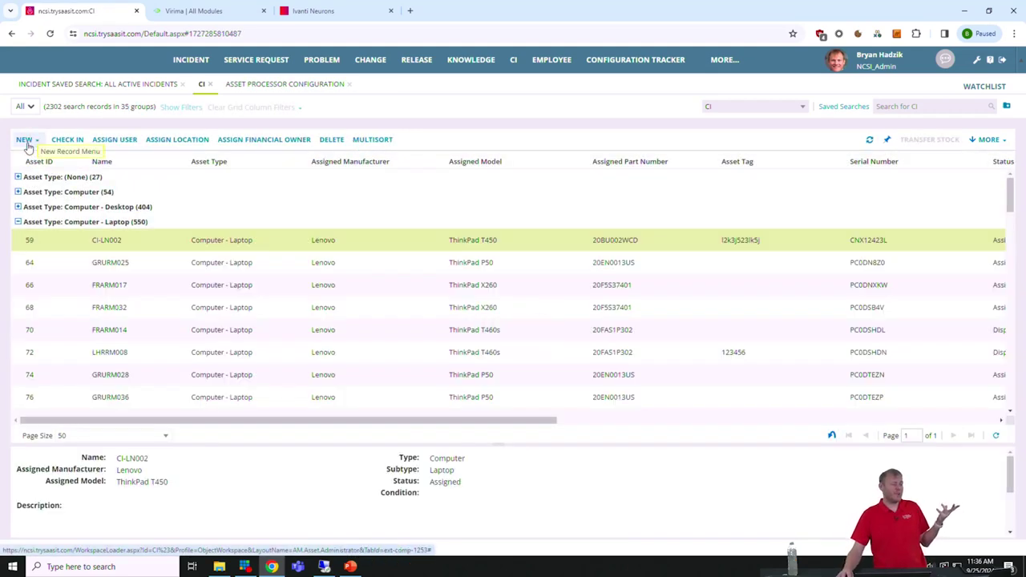
# Start a new Computer record and review both pages of asset subtypes in the Asset Subtype selection without choosing one
pyautogui.click(26, 140)
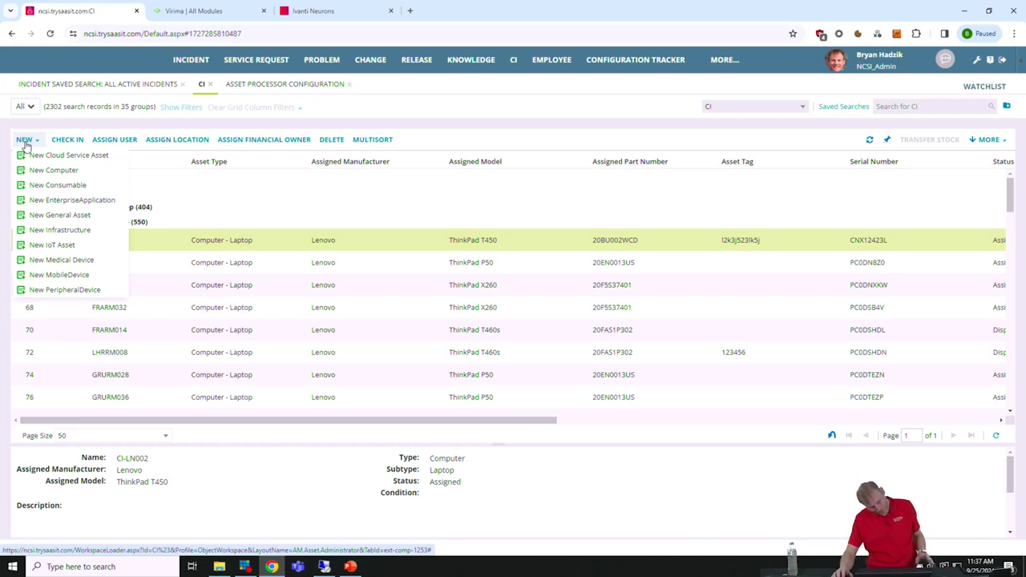
pyautogui.click(85, 171)
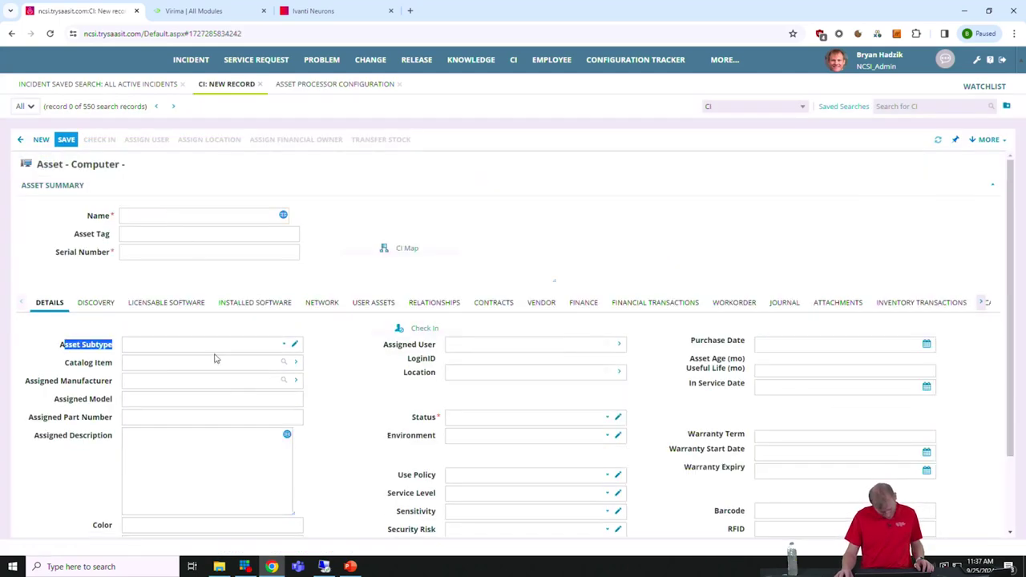
pyautogui.click(281, 345)
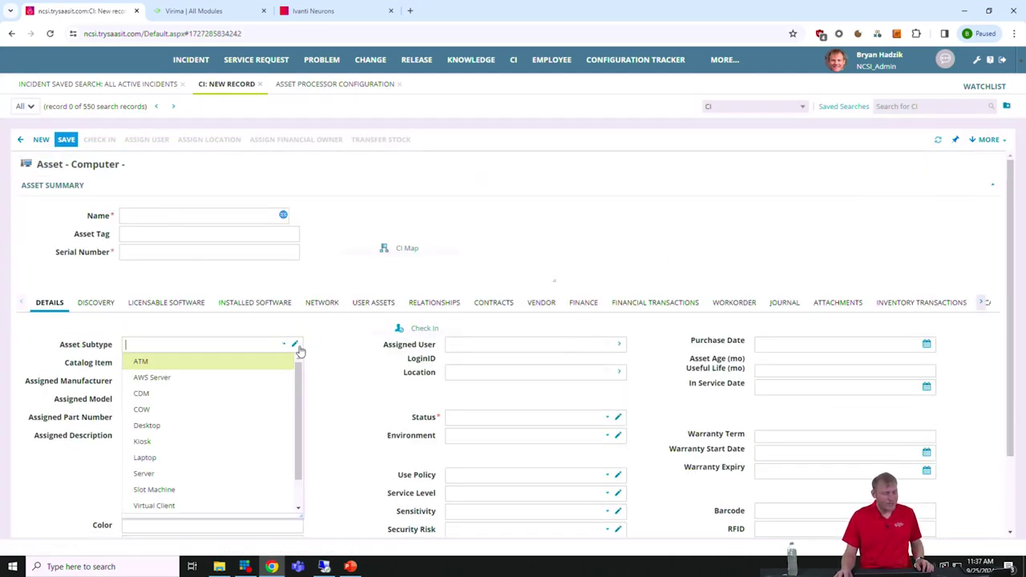
pyautogui.click(296, 346)
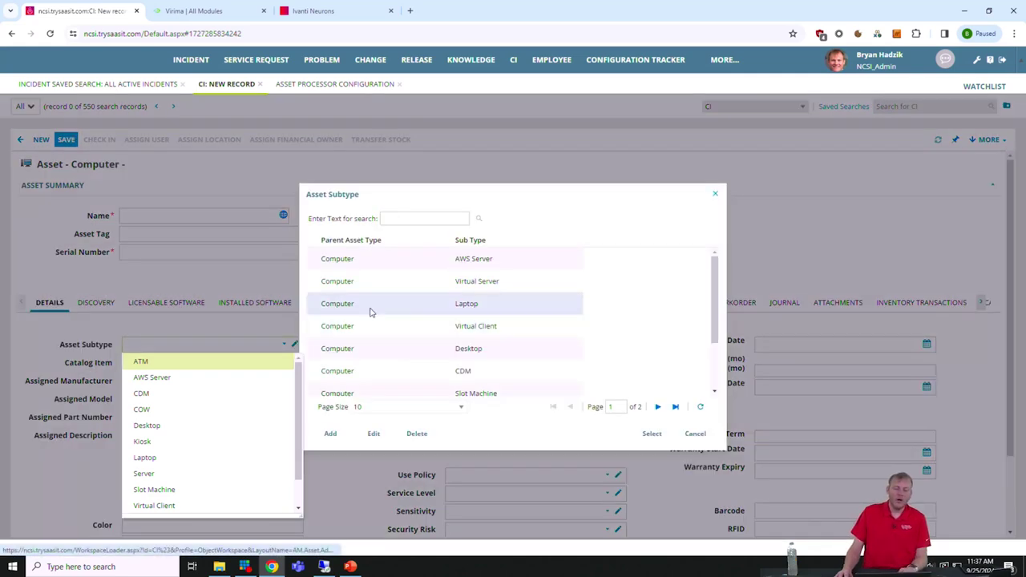
pyautogui.scroll(-2, 418, 322)
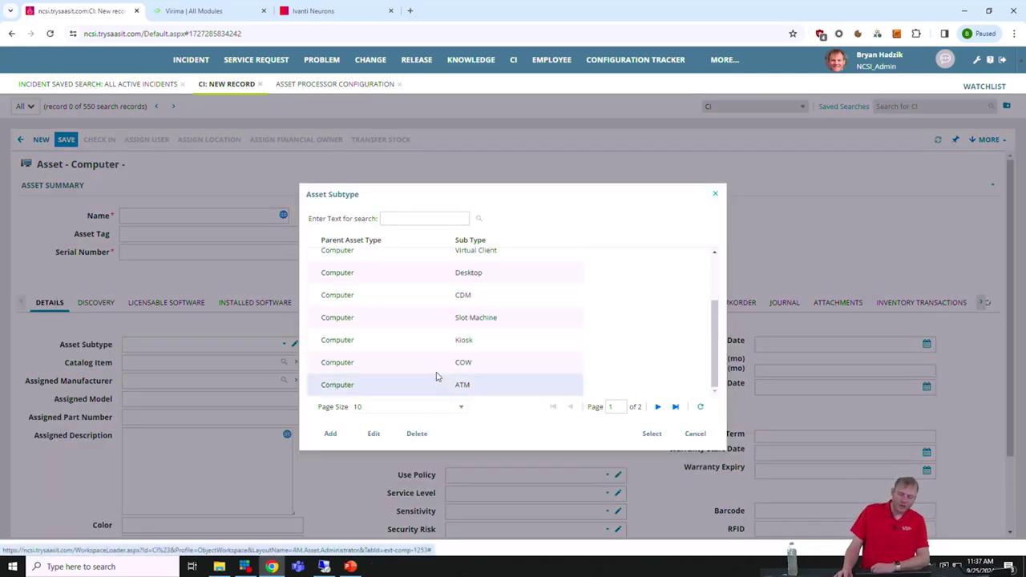
pyautogui.moveTo(387, 394); pyautogui.dragTo(521, 385)
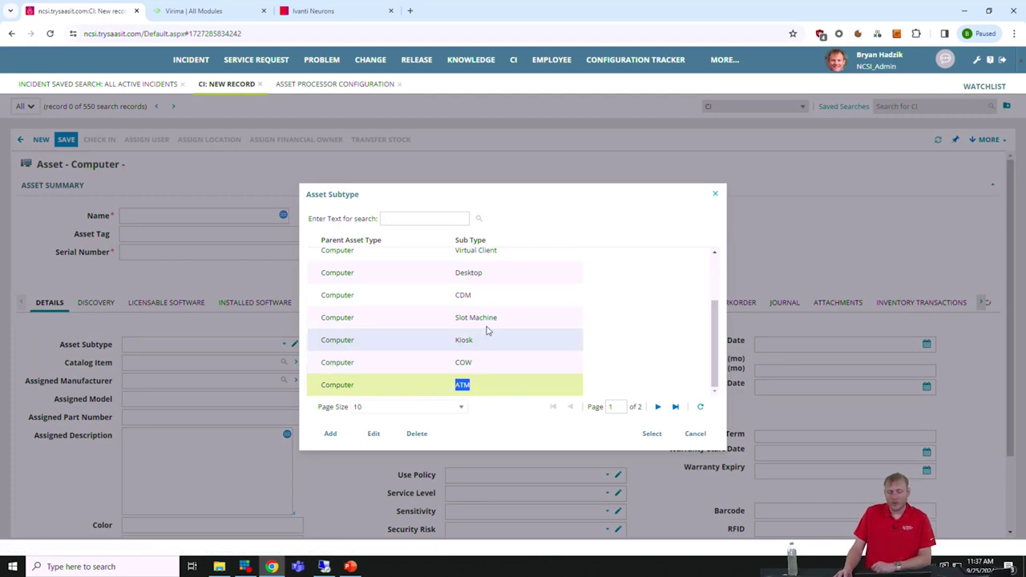
pyautogui.moveTo(443, 318); pyautogui.dragTo(536, 323)
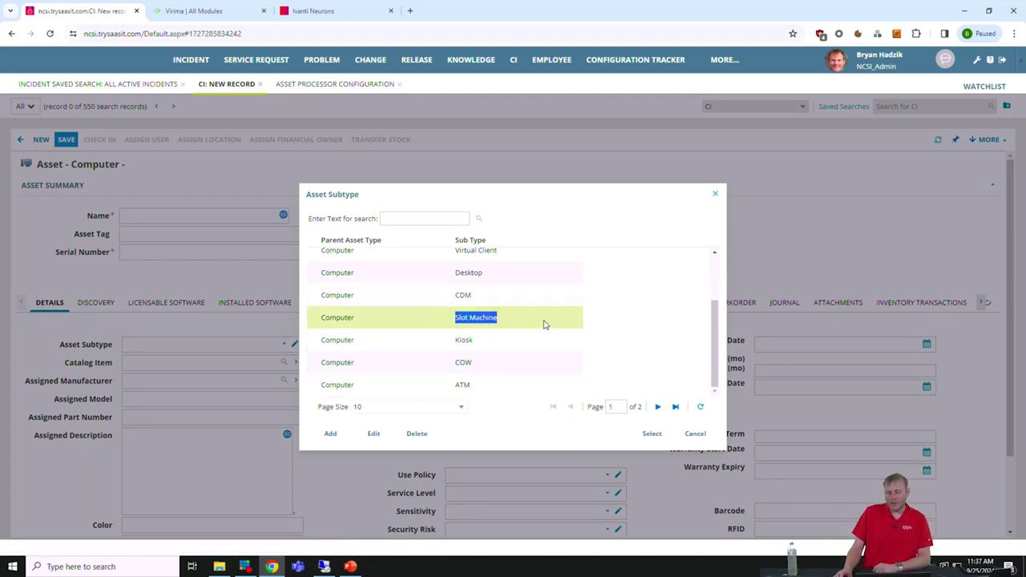
pyautogui.scroll(2, 539, 325)
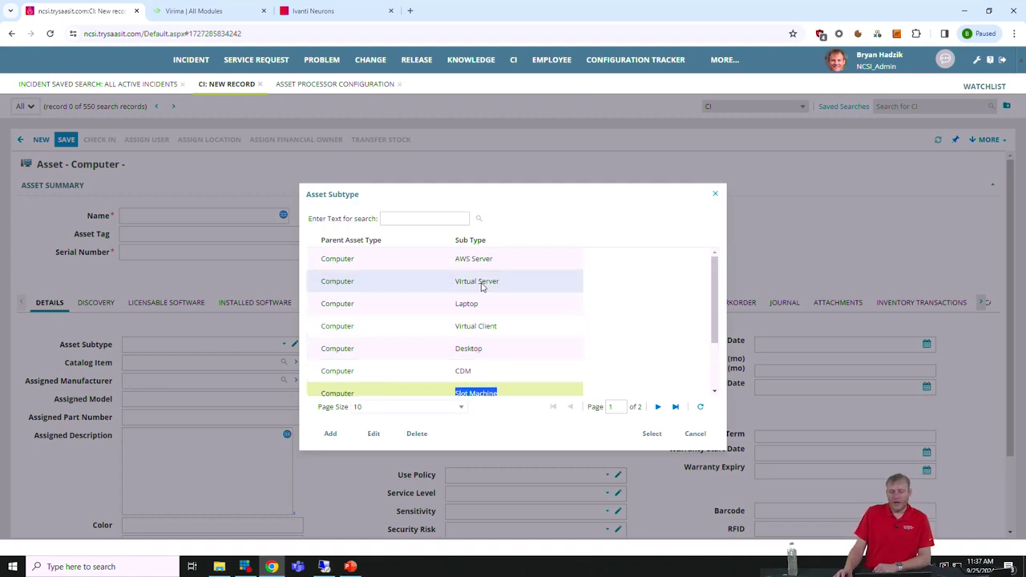
pyautogui.scroll(-2, 477, 317)
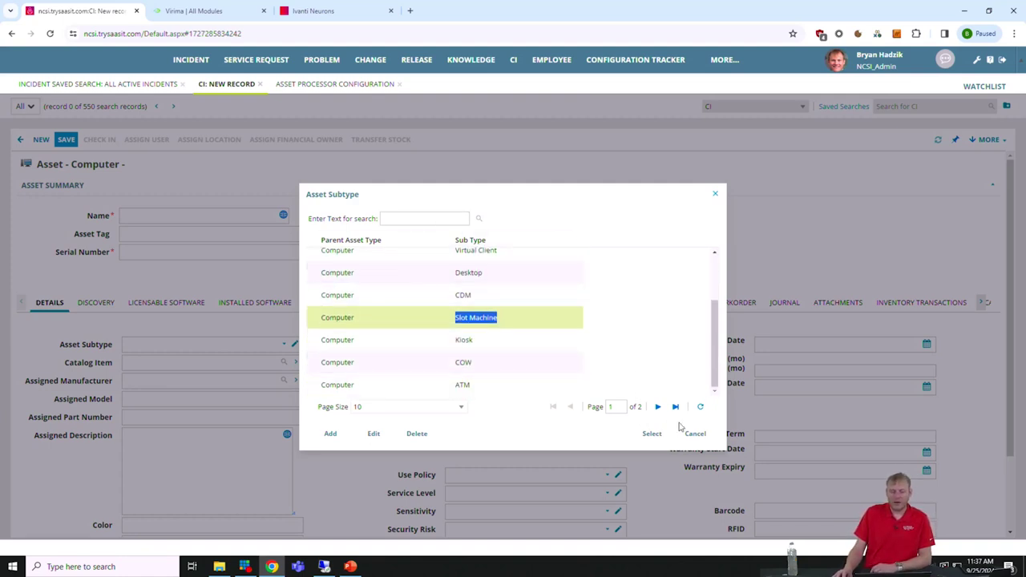
pyautogui.click(658, 407)
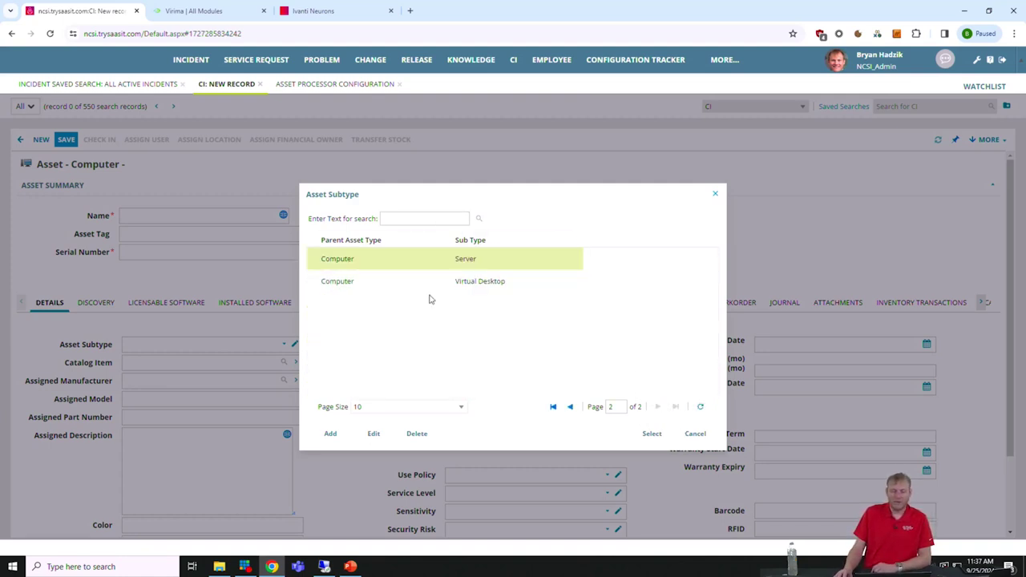
pyautogui.click(695, 433)
# Check the subtype choices once more and leave the new Computer record without saving it
pyautogui.click(284, 344)
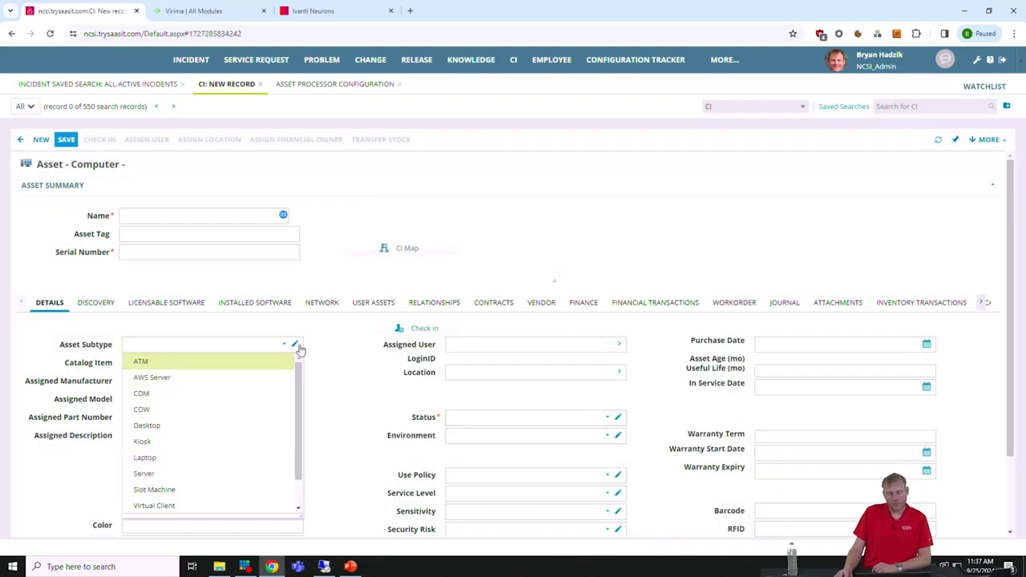
pyautogui.click(336, 411)
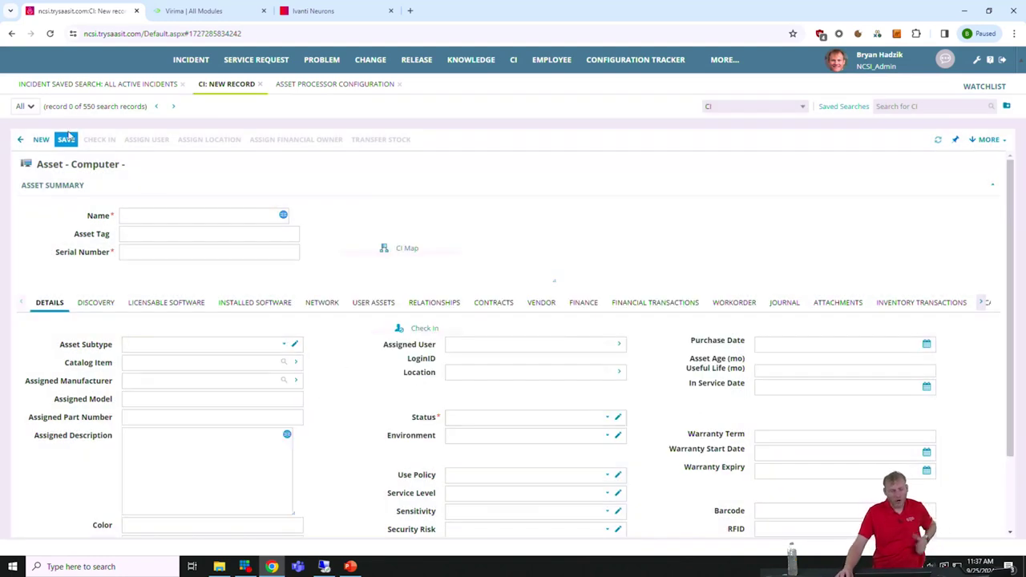
pyautogui.click(20, 139)
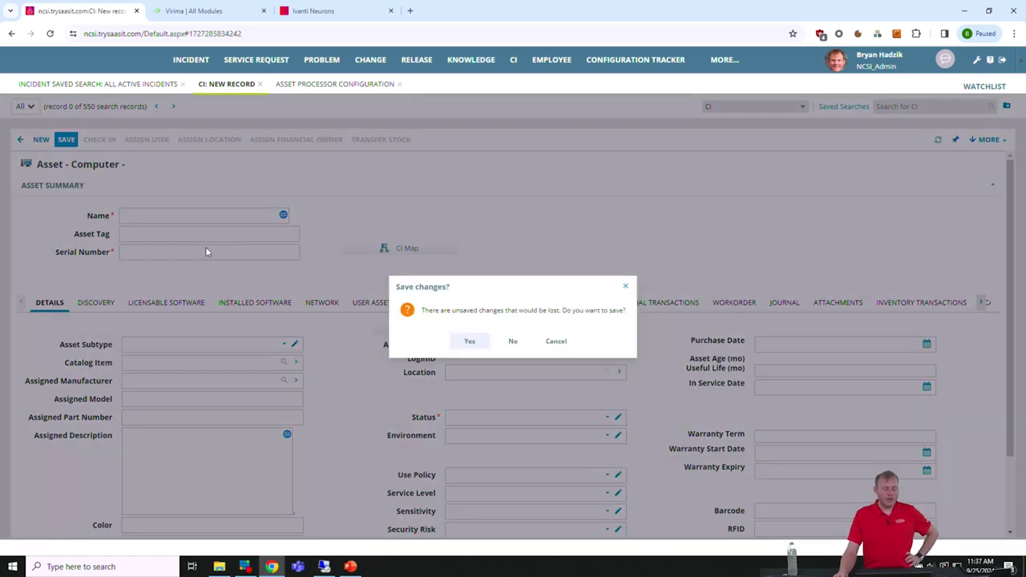
pyautogui.click(513, 341)
# Switch to Ivanti Neurons, open the Devices list and remove its Device Reconciliation filter
pyautogui.click(312, 11)
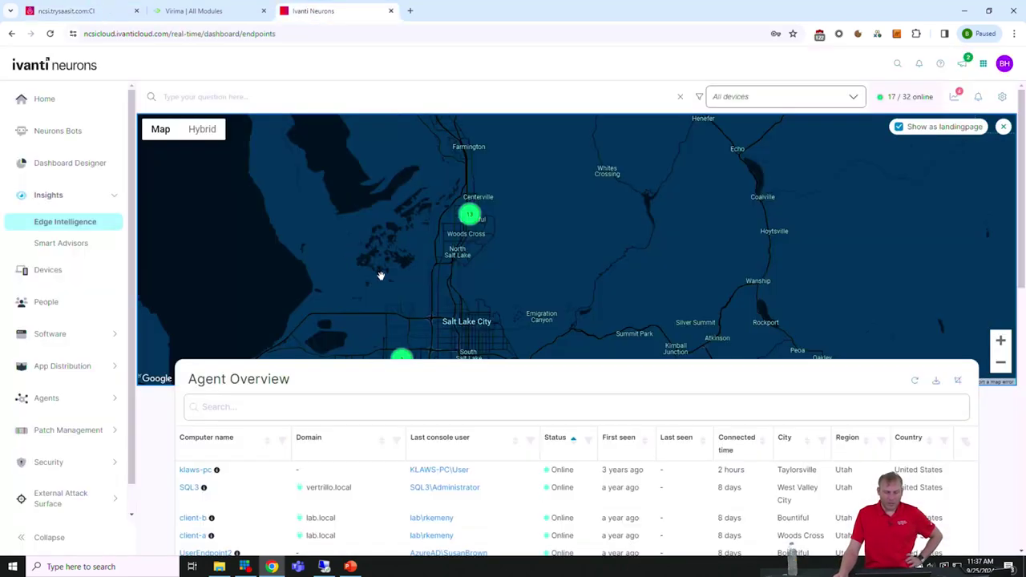
pyautogui.click(49, 270)
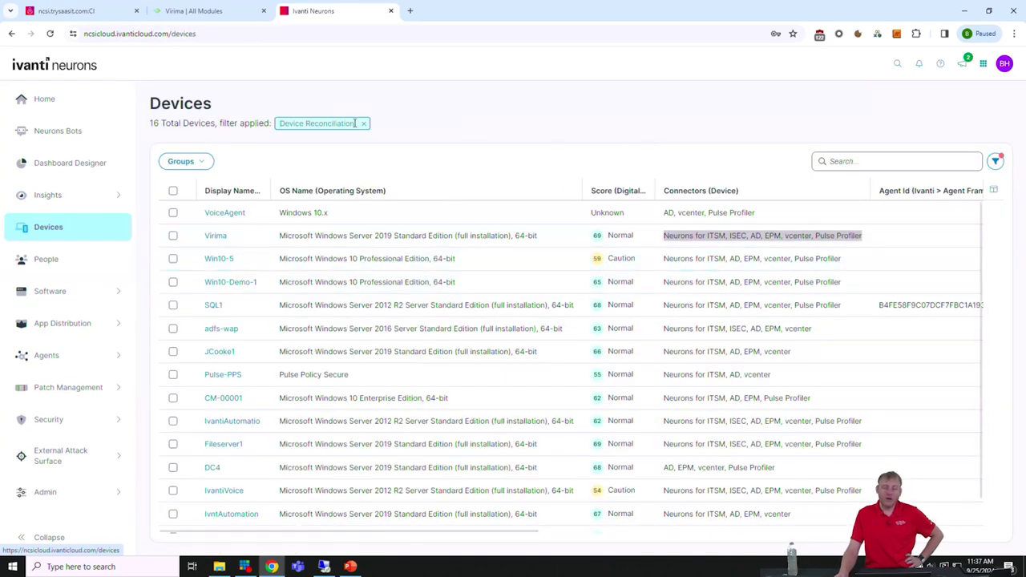
pyautogui.click(361, 126)
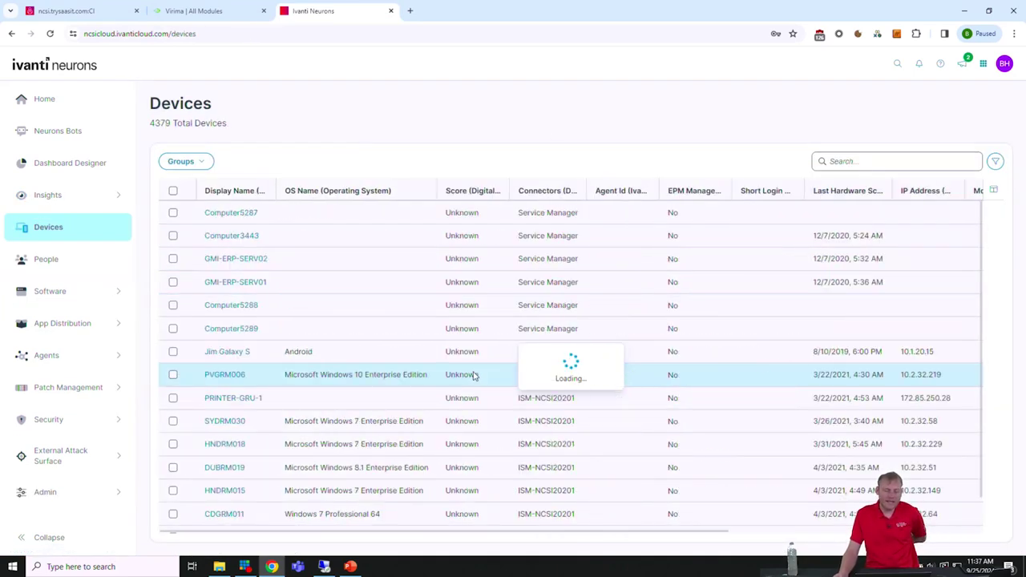
pyautogui.scroll(-1, 472, 377)
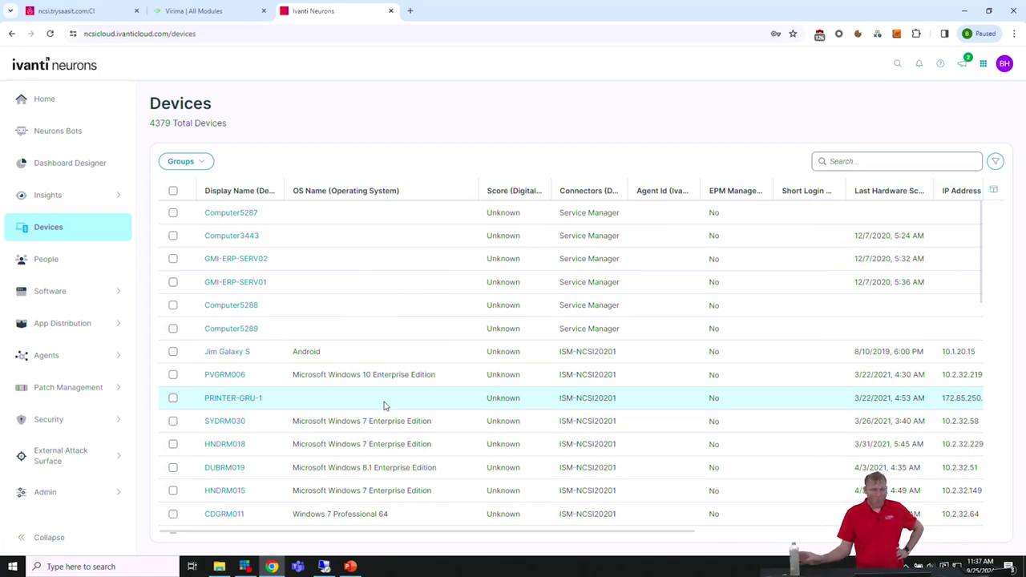
# Switch back to Ivanti ITSM, open Data Import Connections in the configuration settings, and look through the existing connections
pyautogui.click(72, 10)
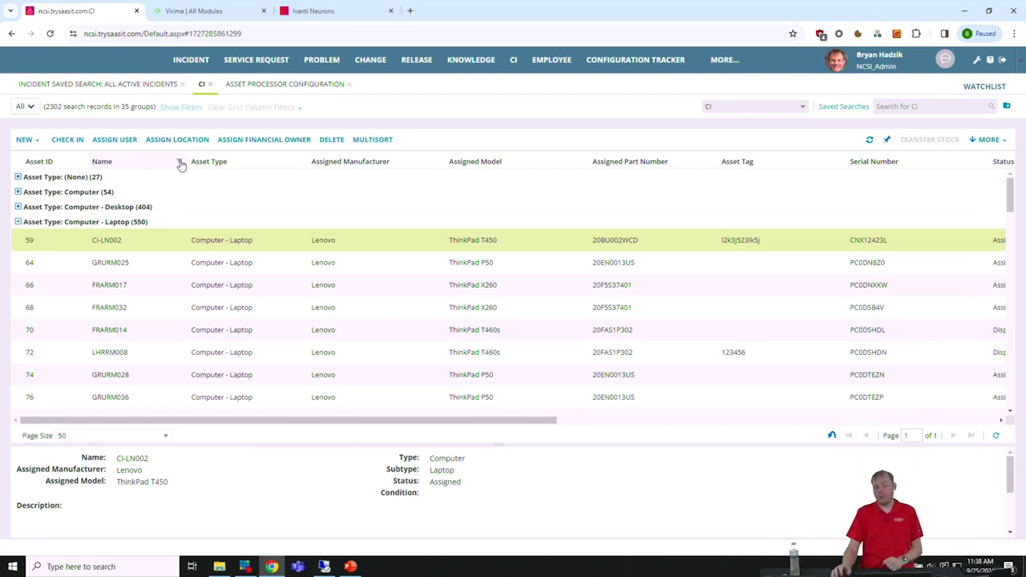
pyautogui.click(973, 69)
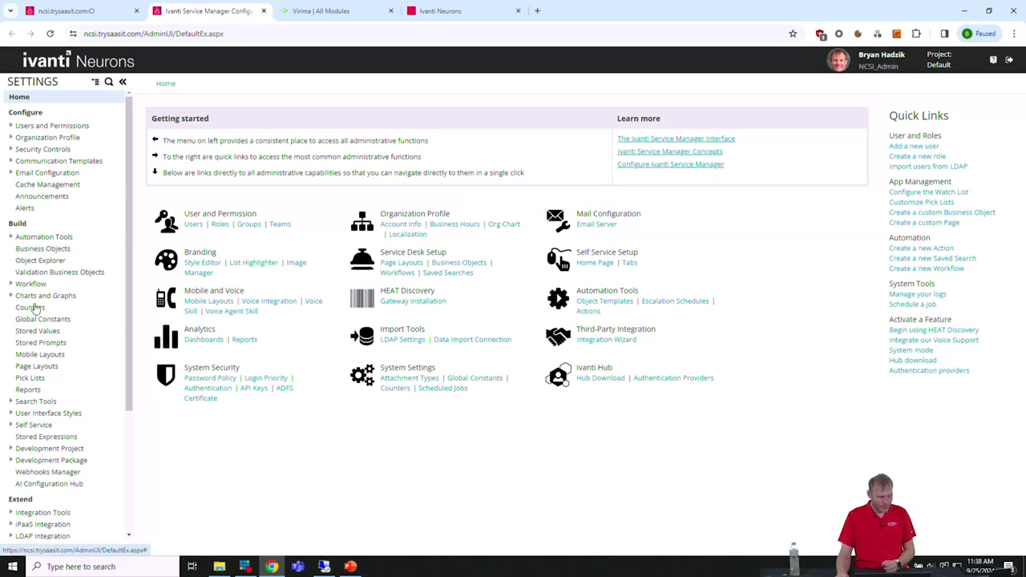
pyautogui.scroll(-1, 34, 449)
pyautogui.scroll(-2, 32, 457)
pyautogui.click(11, 353)
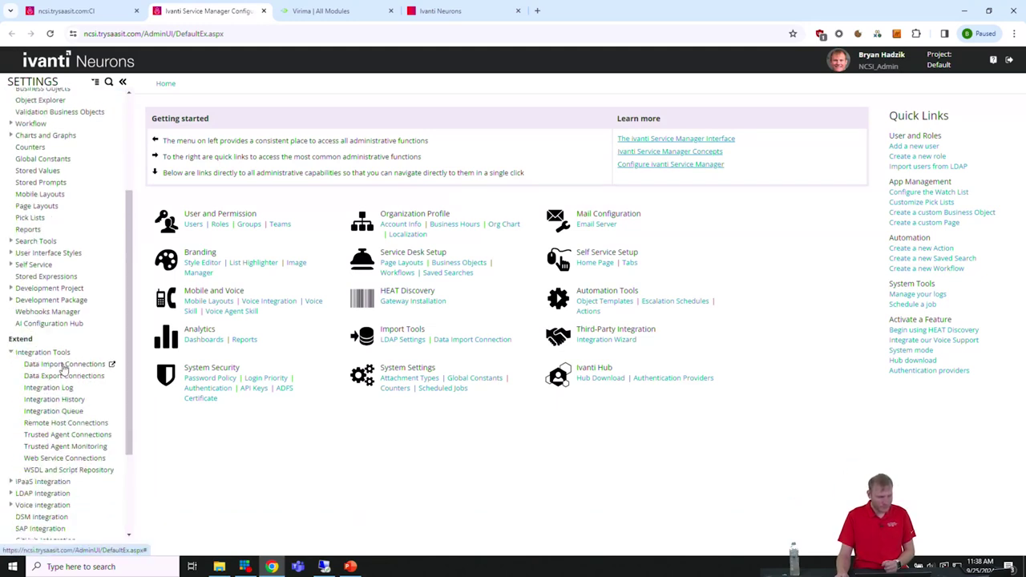
pyautogui.click(66, 365)
pyautogui.scroll(-10, 264, 384)
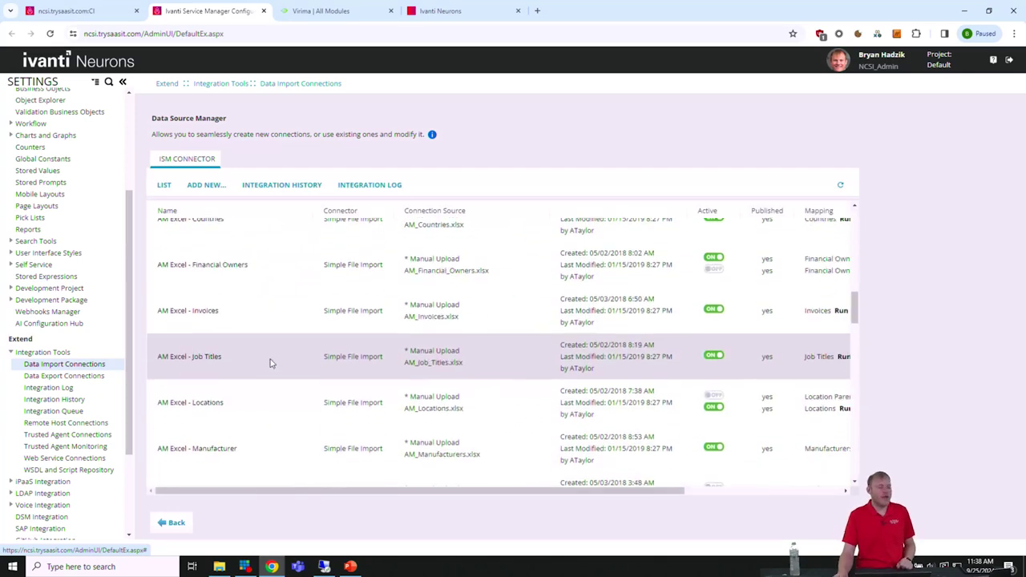
pyautogui.scroll(-3, 271, 394)
pyautogui.scroll(10, 270, 393)
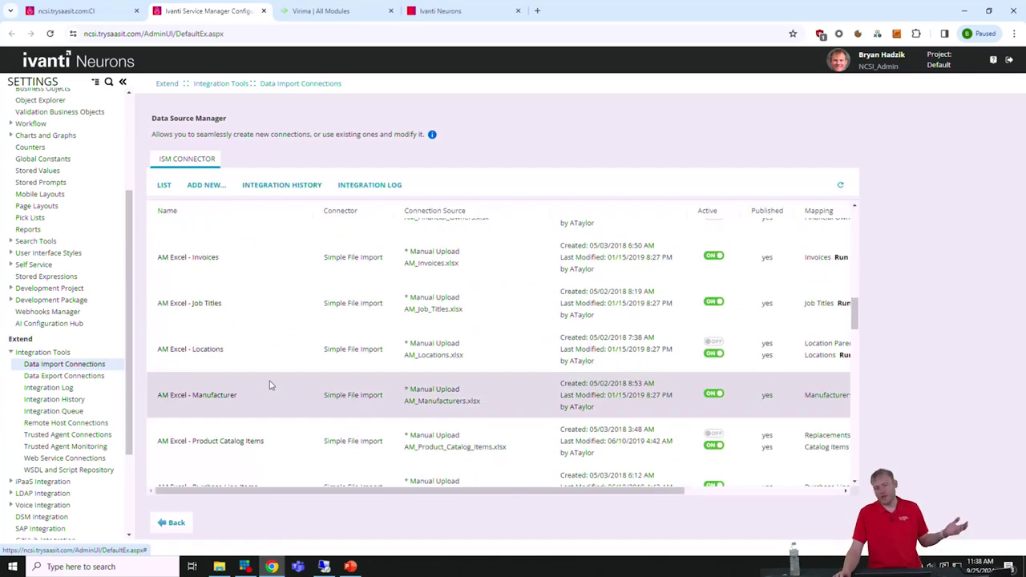
pyautogui.scroll(-15, 273, 395)
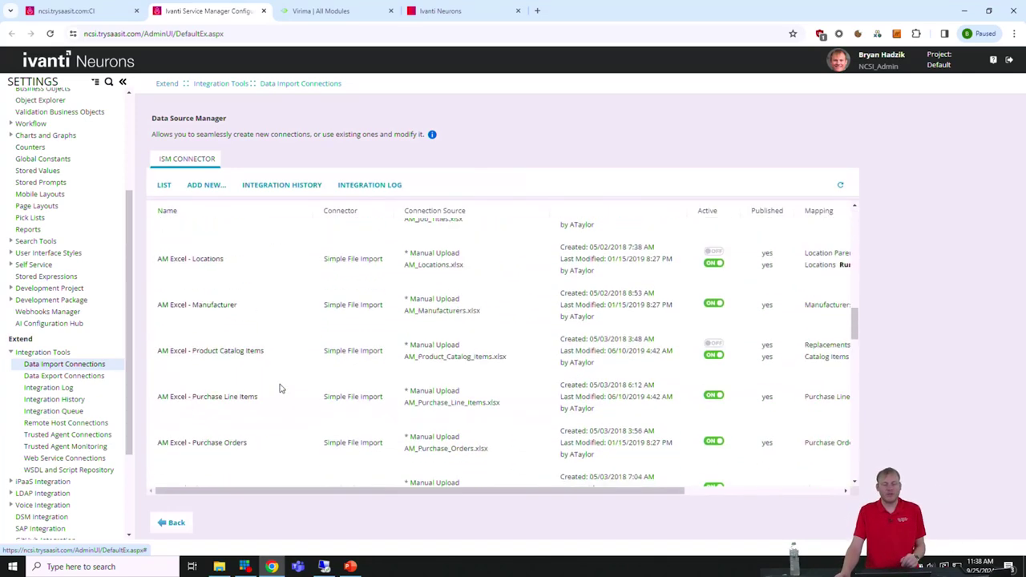
pyautogui.scroll(-10, 273, 392)
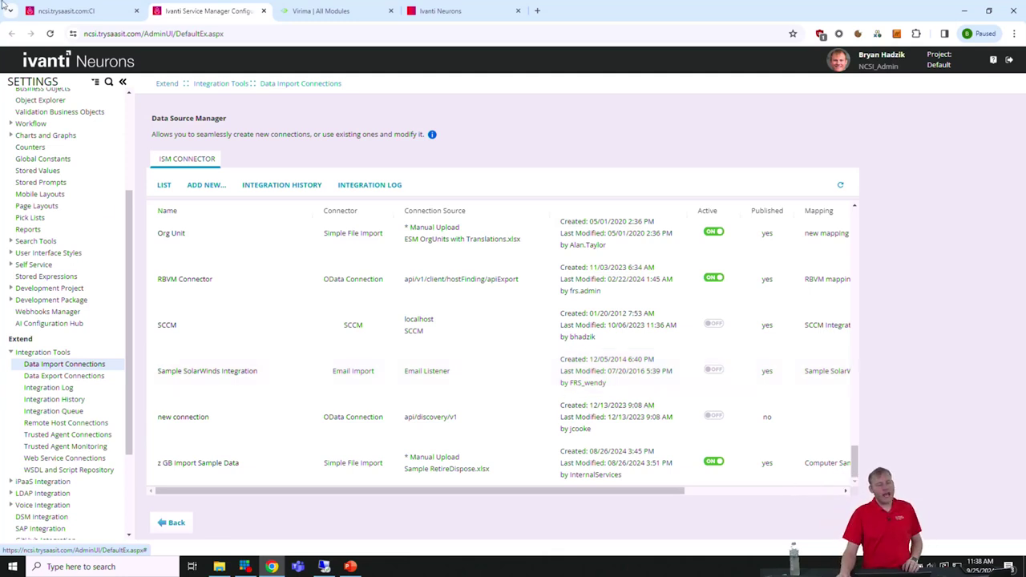
# Review the Windows asset processor configuration and the record types offered for new CIs, ending on the asset processor configuration
pyautogui.click(80, 11)
pyautogui.click(283, 84)
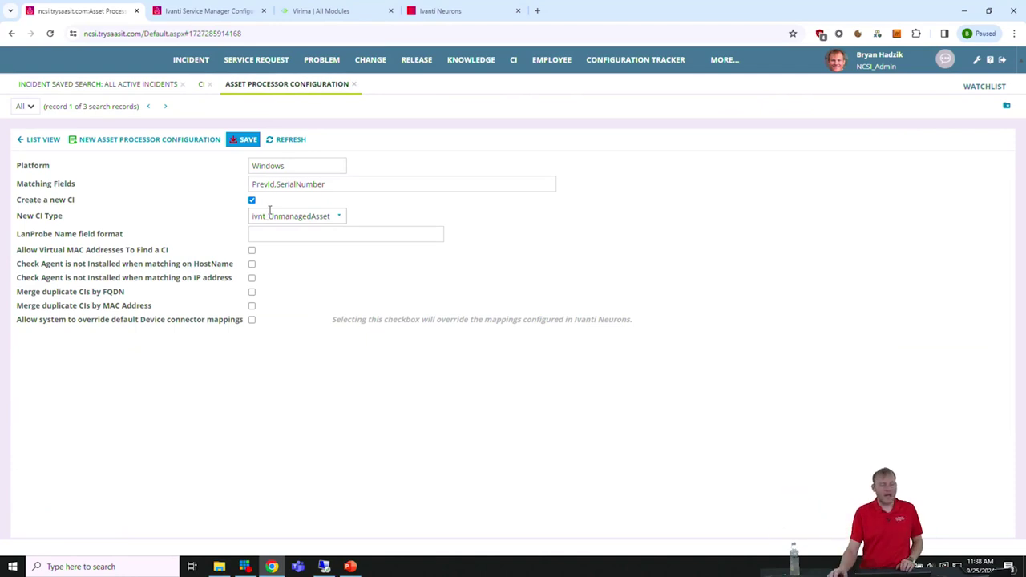
pyautogui.click(201, 84)
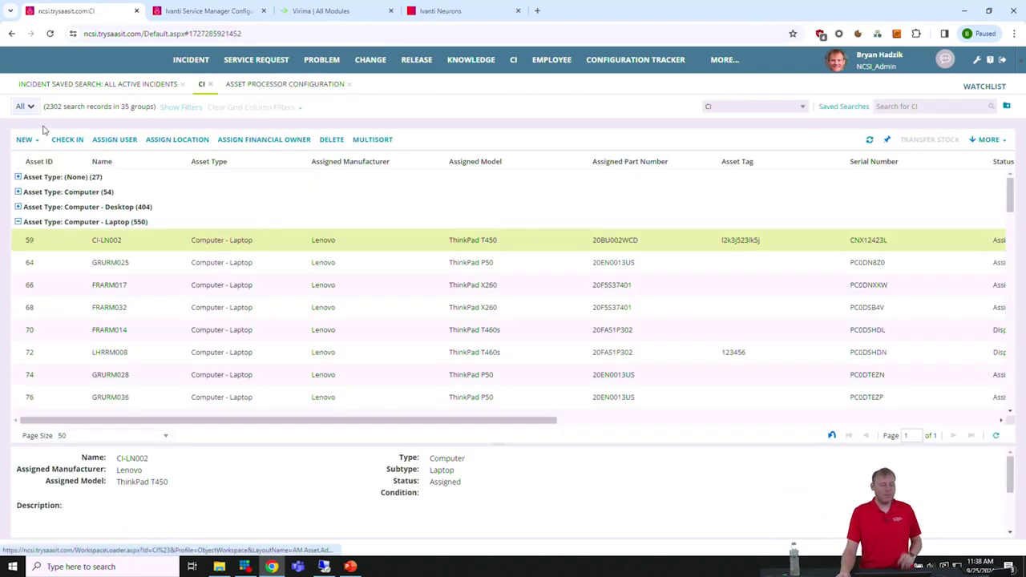
pyautogui.click(38, 140)
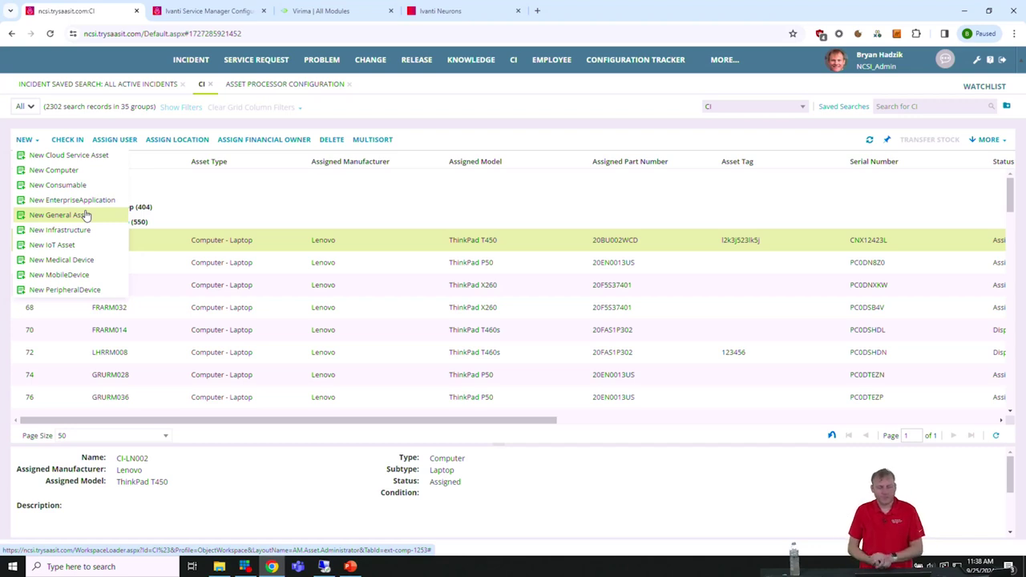
pyautogui.click(290, 85)
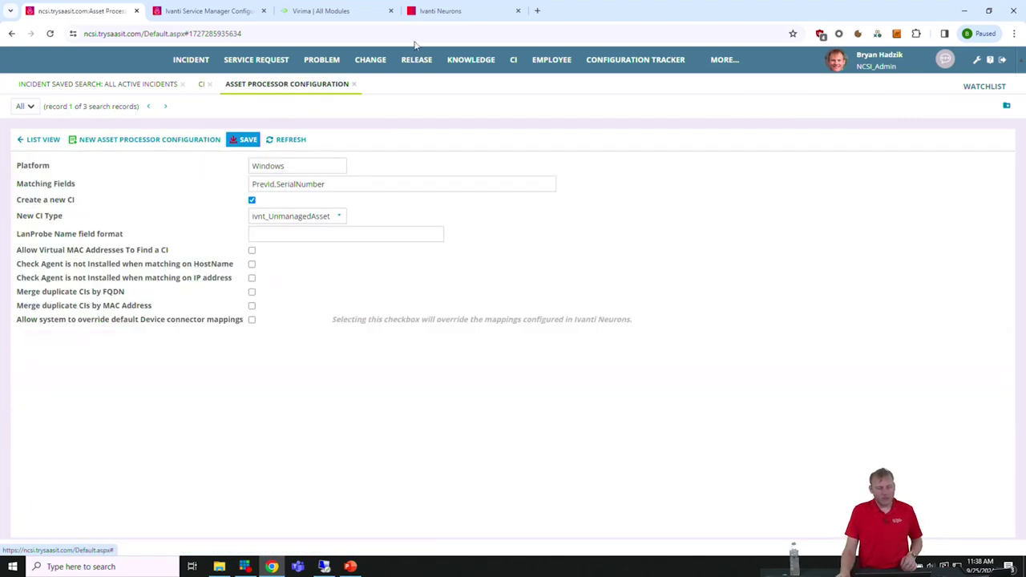
# Switch to Ivanti Neurons and look through the unfiltered Devices list with its operating systems and connectors
pyautogui.click(461, 11)
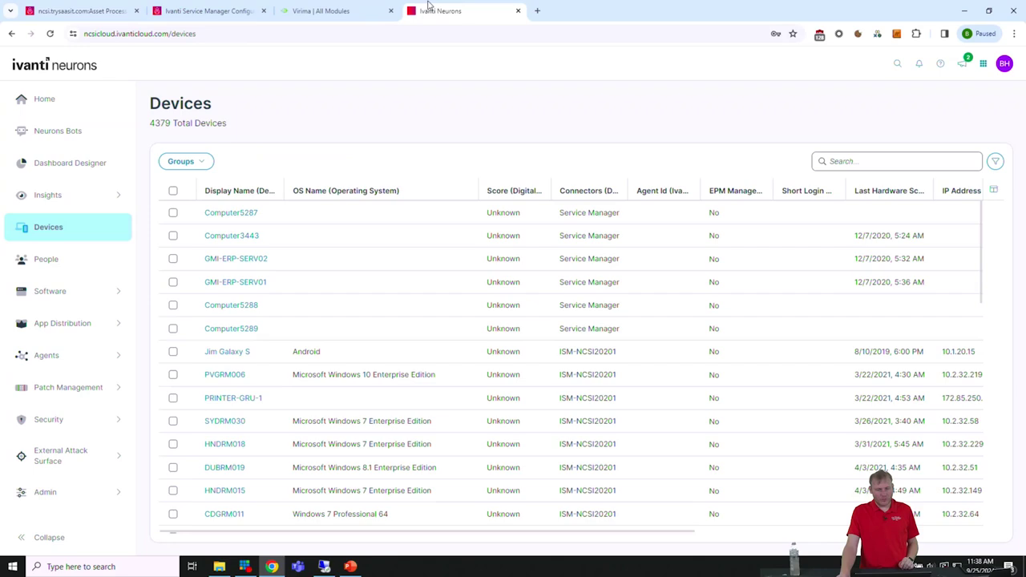
pyautogui.scroll(-5, 433, 458)
pyautogui.scroll(6, 441, 336)
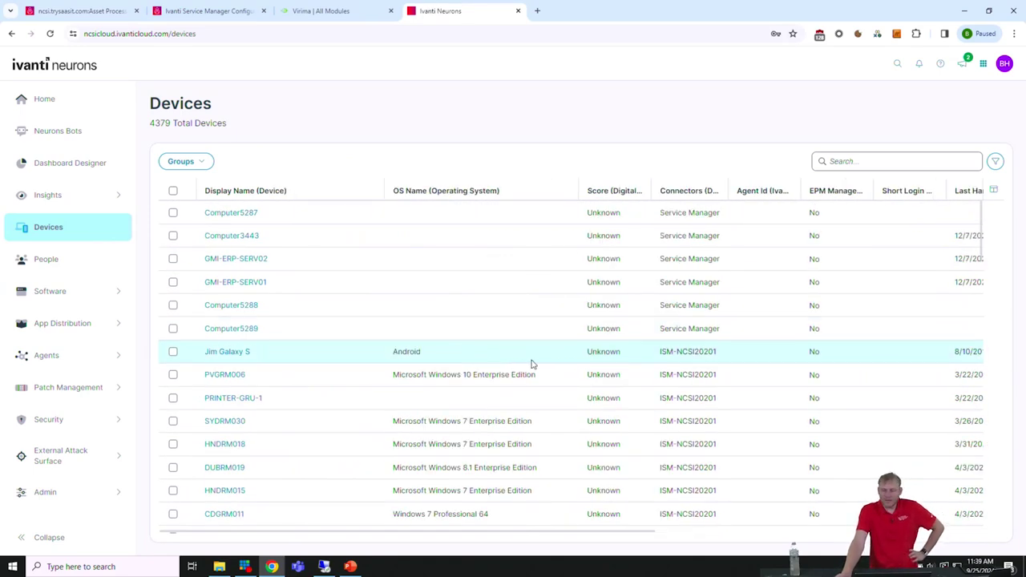
pyautogui.scroll(-10, 532, 362)
pyautogui.scroll(-6, 539, 365)
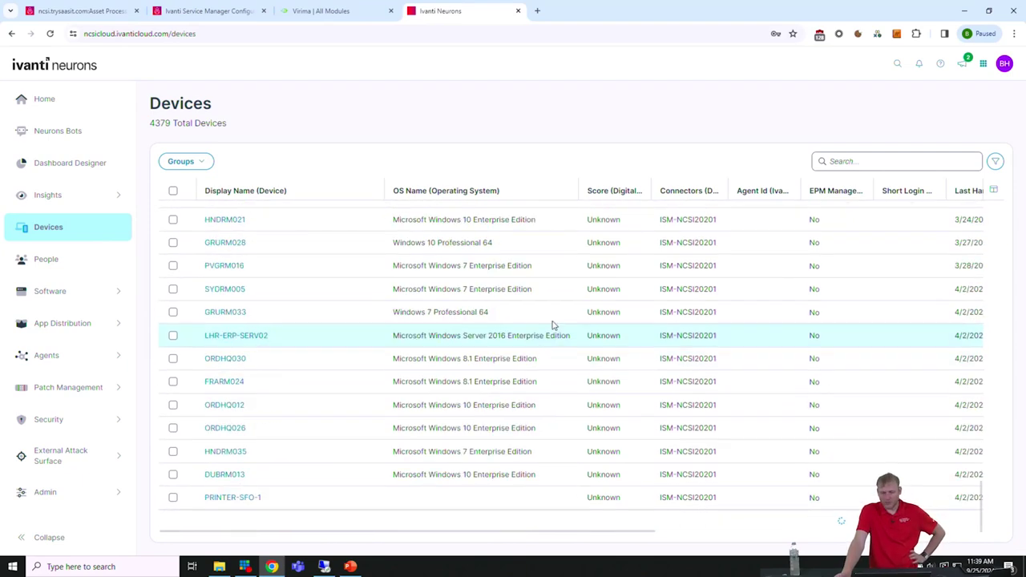
# Switch to the Ivanti Service Manager configuration and open the AM Excel - Assets import connection
pyautogui.click(200, 10)
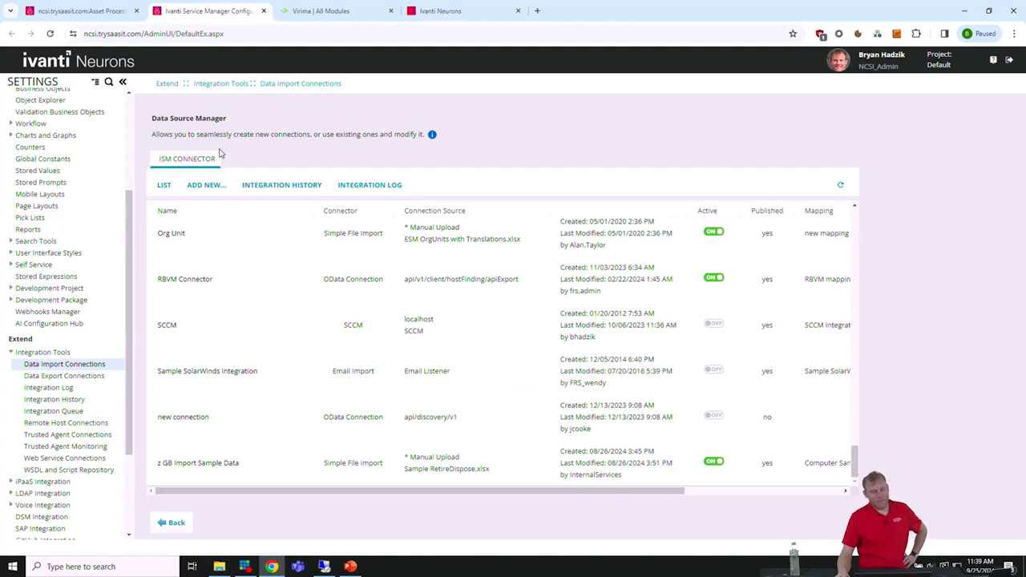
pyautogui.scroll(10, 214, 361)
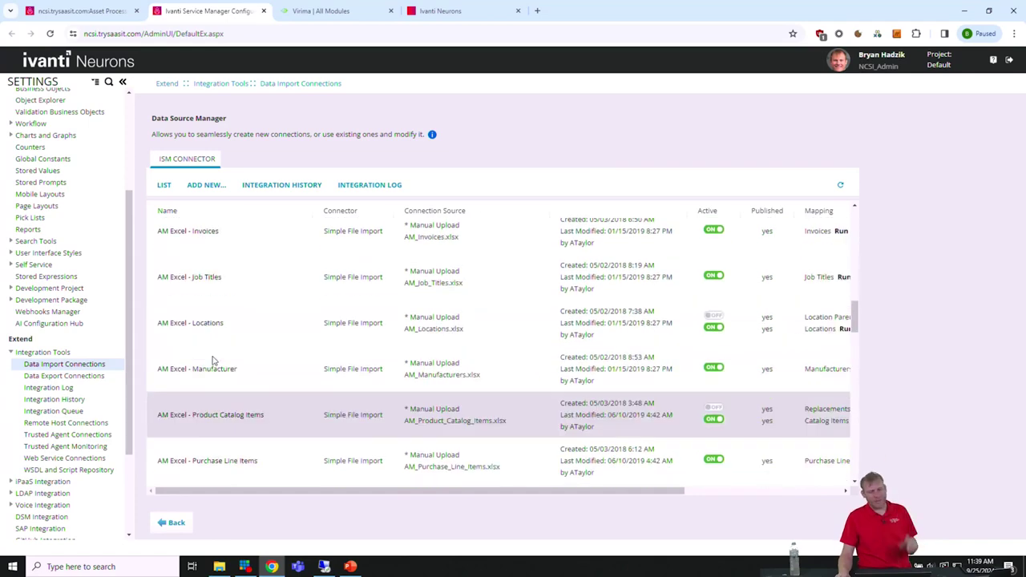
pyautogui.scroll(5, 212, 361)
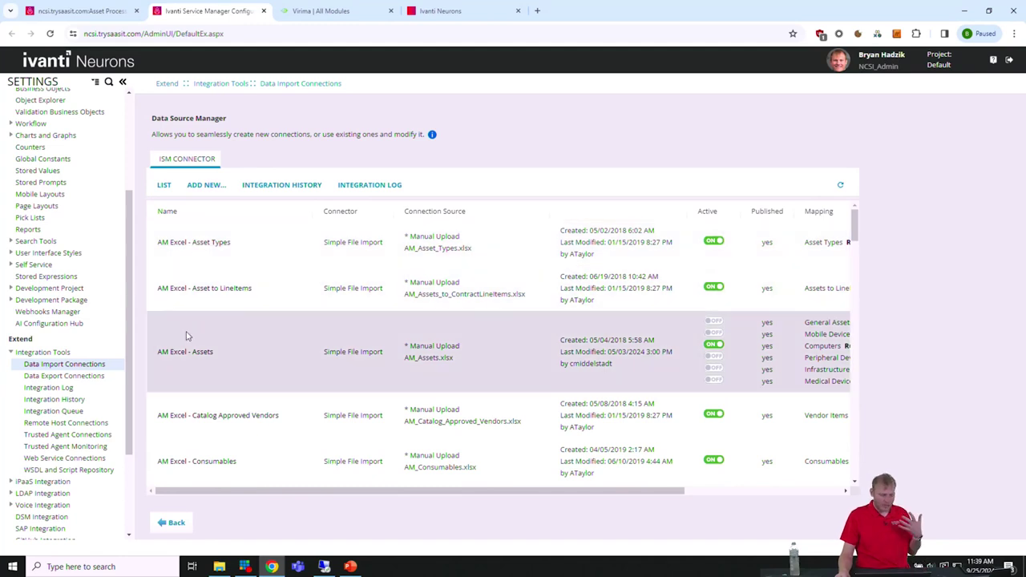
pyautogui.tripleClick(185, 356)
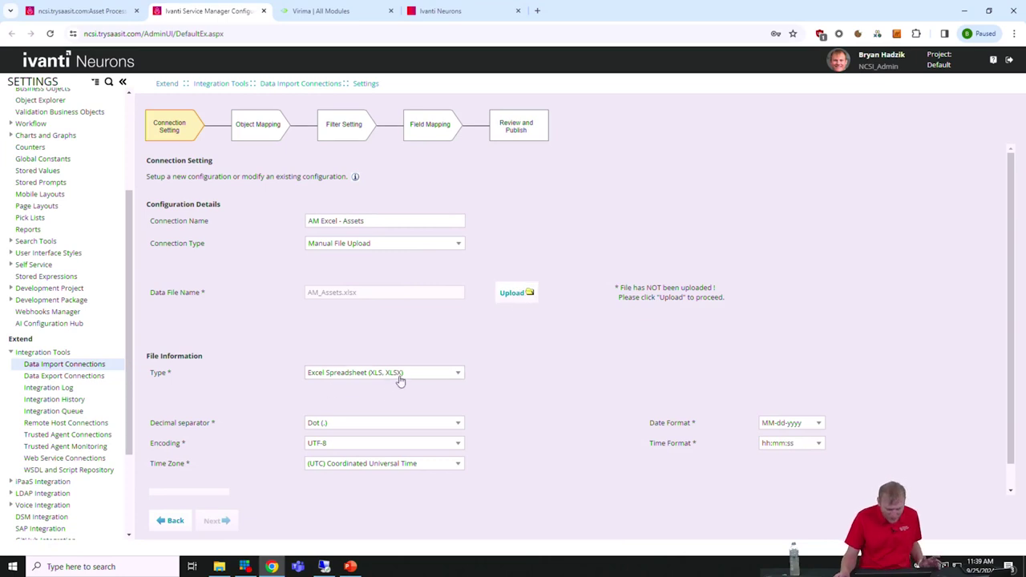
# Upload DSL-vendors.csv as the connection's data file and continue to the object mapping
pyautogui.click(517, 293)
pyautogui.scroll(-2, 344, 352)
pyautogui.click(323, 314)
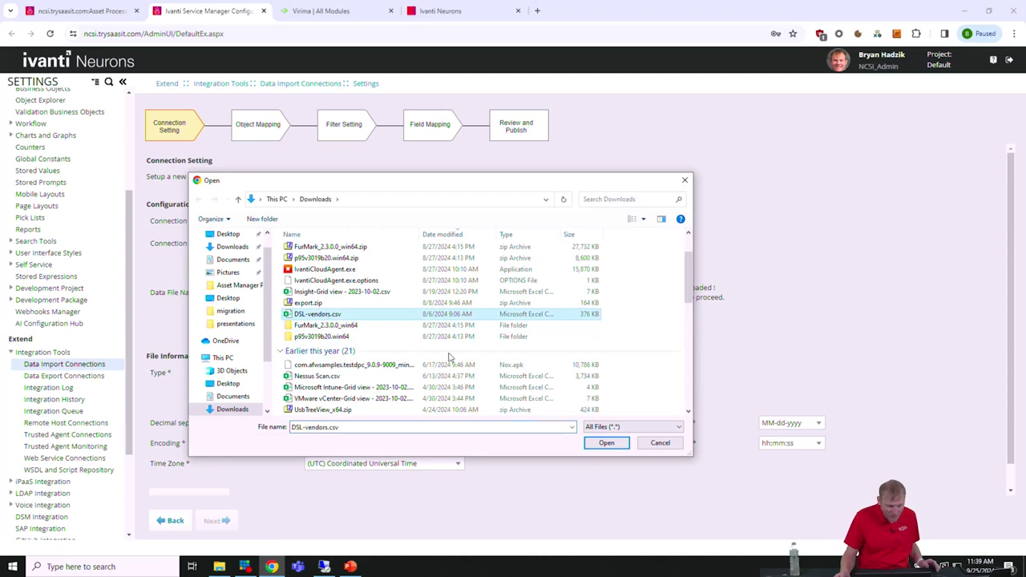
pyautogui.click(607, 443)
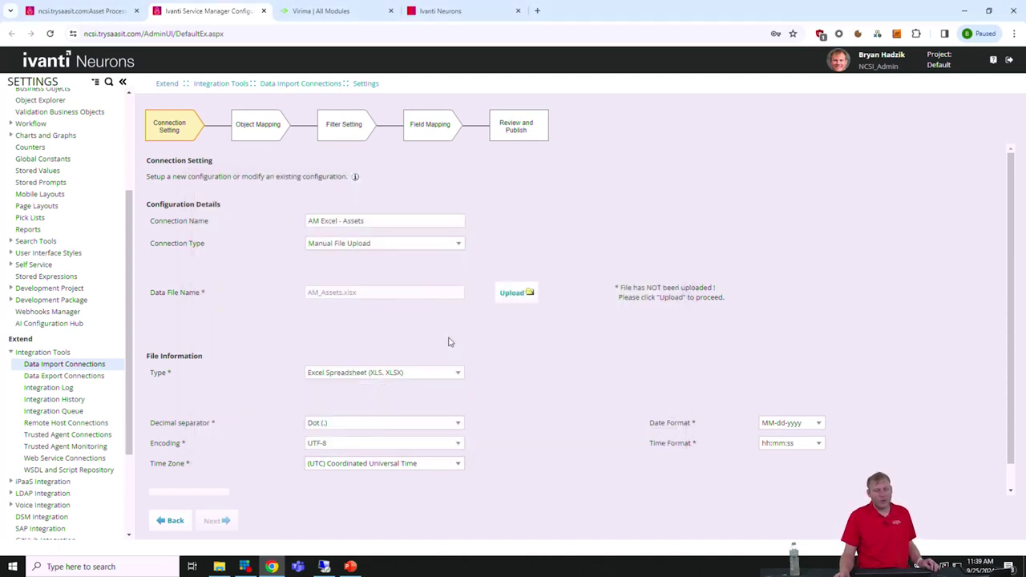
pyautogui.click(217, 521)
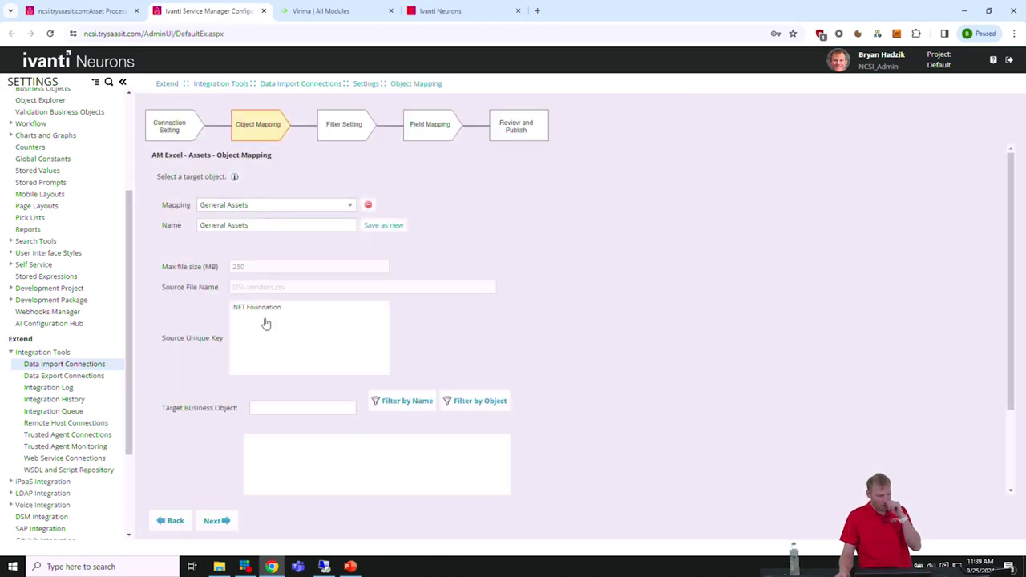
# Review the available asset mappings, the source unique key and the target business objects for General Assets, and leave the mapping
pyautogui.click(250, 204)
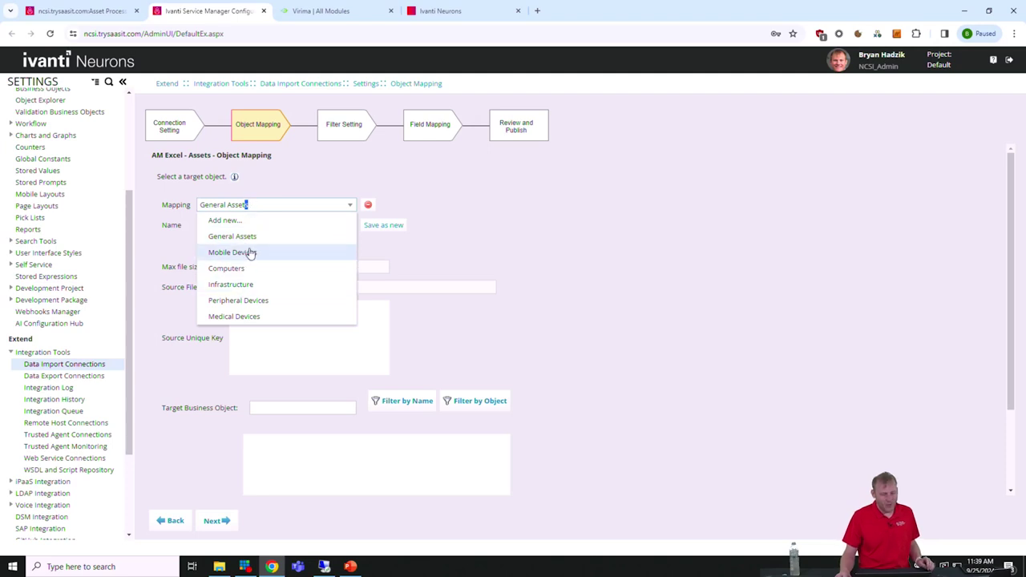
pyautogui.moveTo(248, 270); pyautogui.dragTo(280, 236)
pyautogui.scroll(-5, 292, 461)
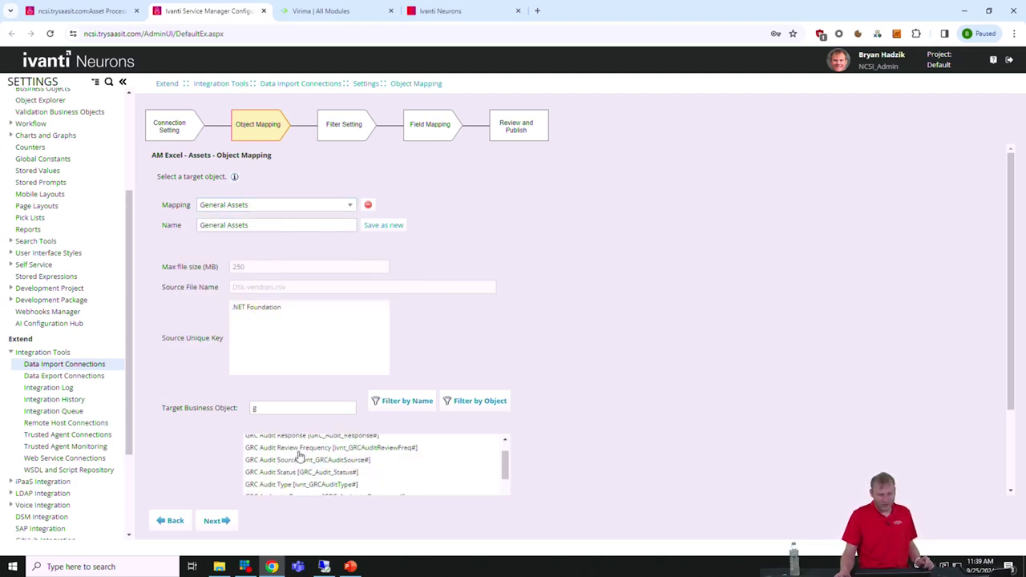
pyautogui.scroll(5, 268, 468)
pyautogui.moveTo(285, 311); pyautogui.dragTo(257, 315)
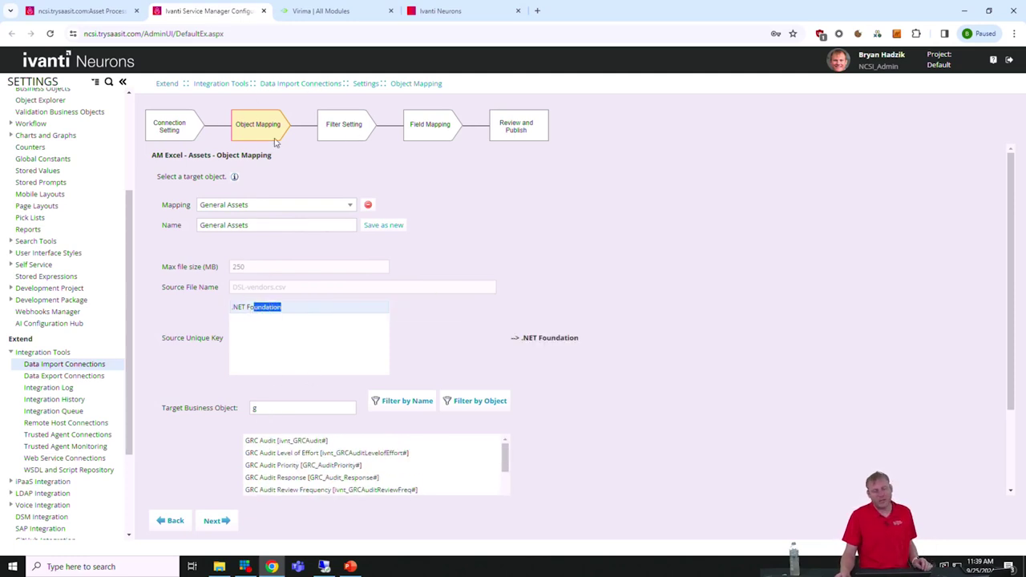
pyautogui.moveTo(351, 124); pyautogui.dragTo(329, 128)
pyautogui.click(178, 520)
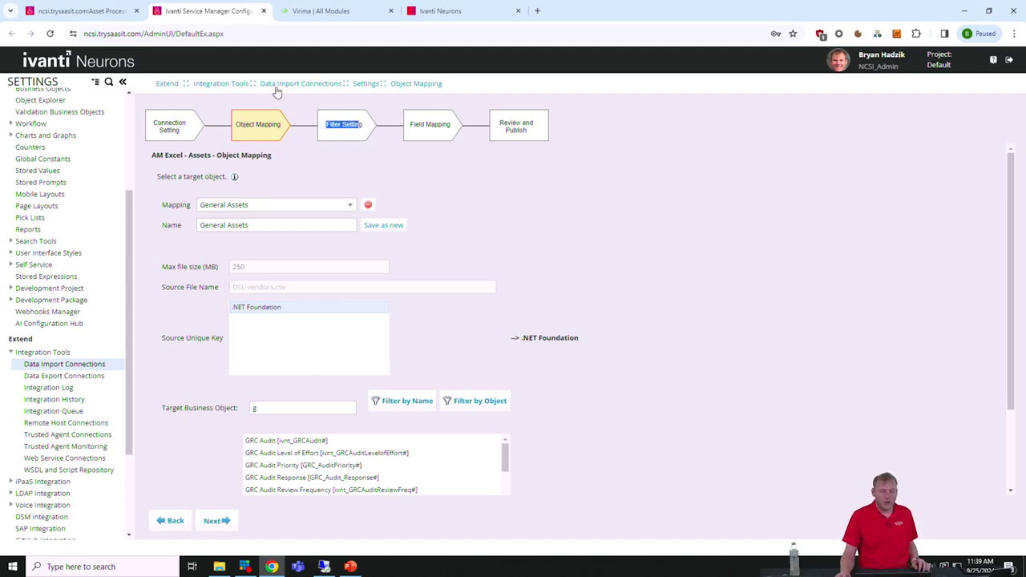
# Find the Ivanti Neurons Connector - Device entry among the data import connections and open it
pyautogui.scroll(-15, 276, 344)
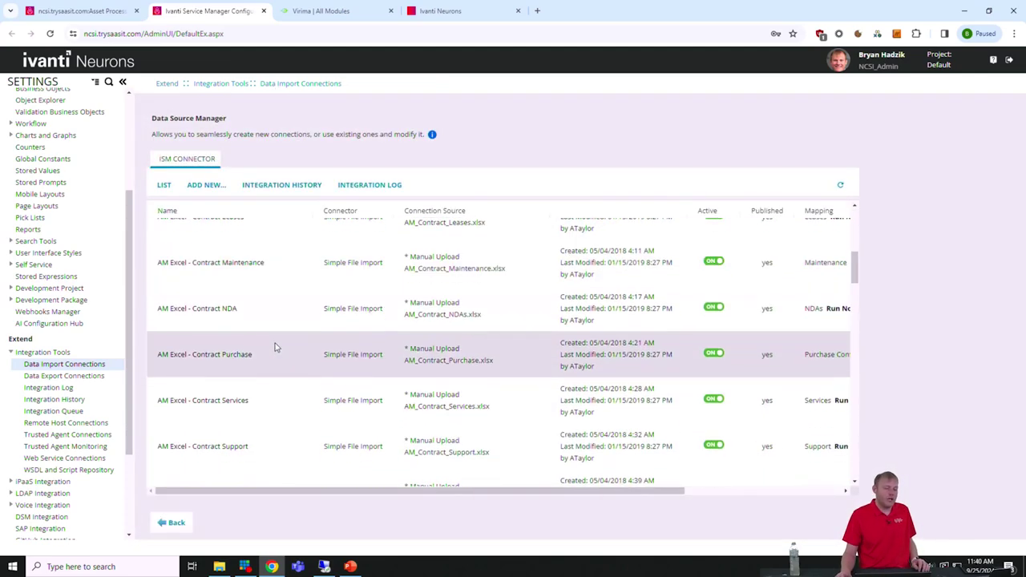
pyautogui.scroll(-3, 240, 369)
pyautogui.scroll(4, 229, 337)
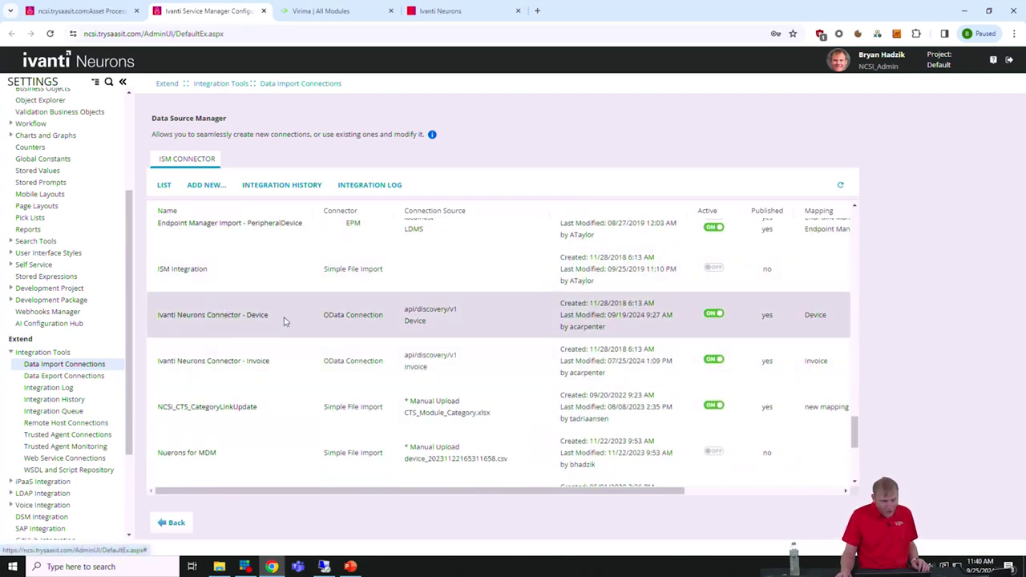
pyautogui.moveTo(277, 321); pyautogui.dragTo(152, 319)
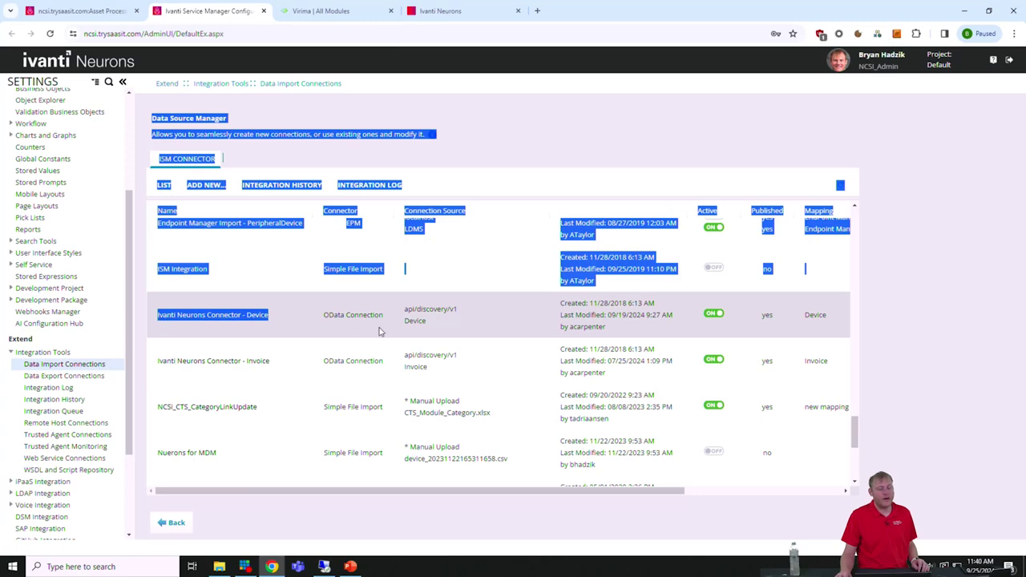
pyautogui.click(152, 319)
pyautogui.click(215, 317)
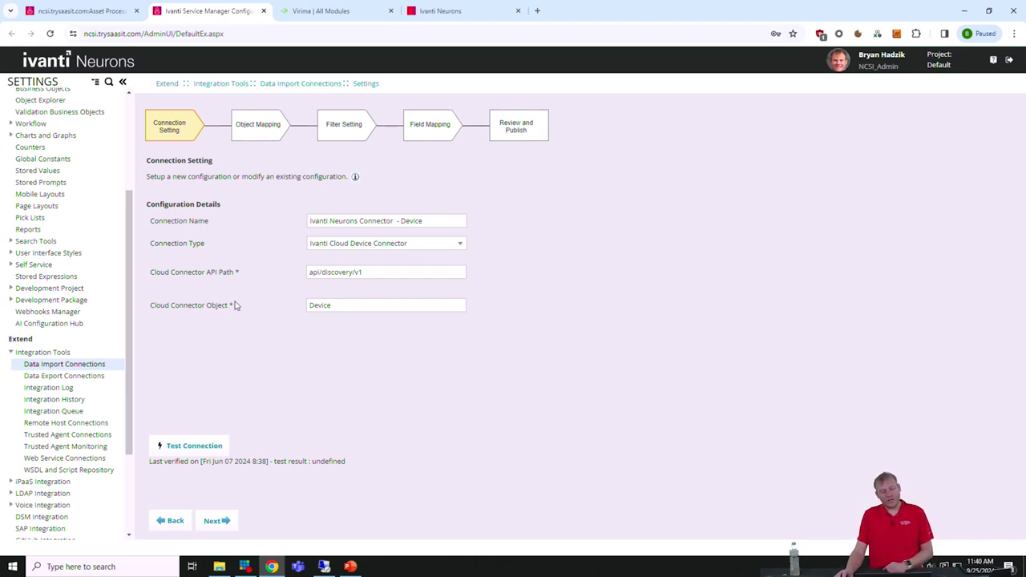
# Examine the Cloud Connector API Path setting, test the device connector's connection, and close the test result
pyautogui.moveTo(362, 272); pyautogui.dragTo(215, 282)
pyautogui.moveTo(151, 278); pyautogui.dragTo(238, 283)
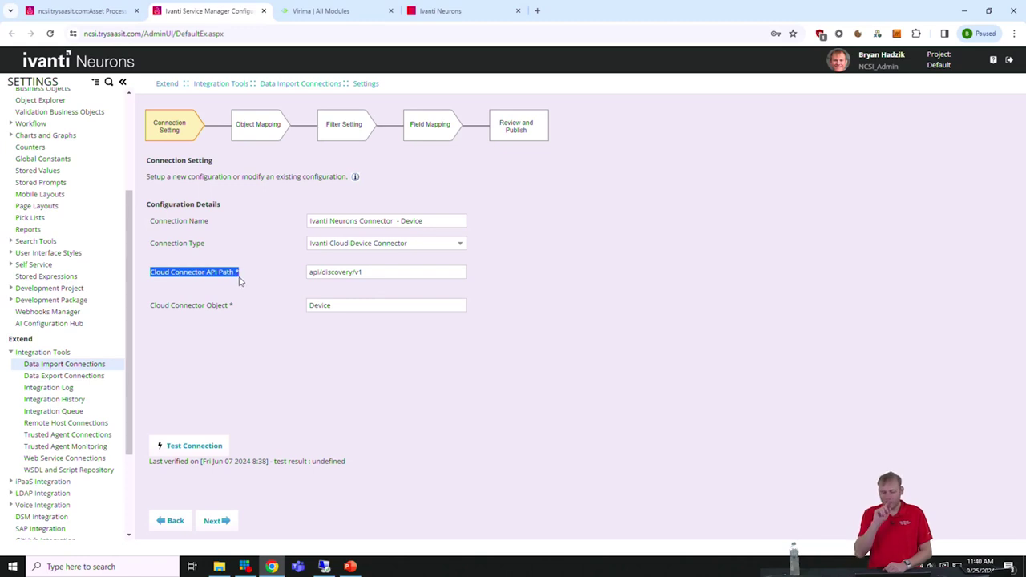
pyautogui.click(373, 386)
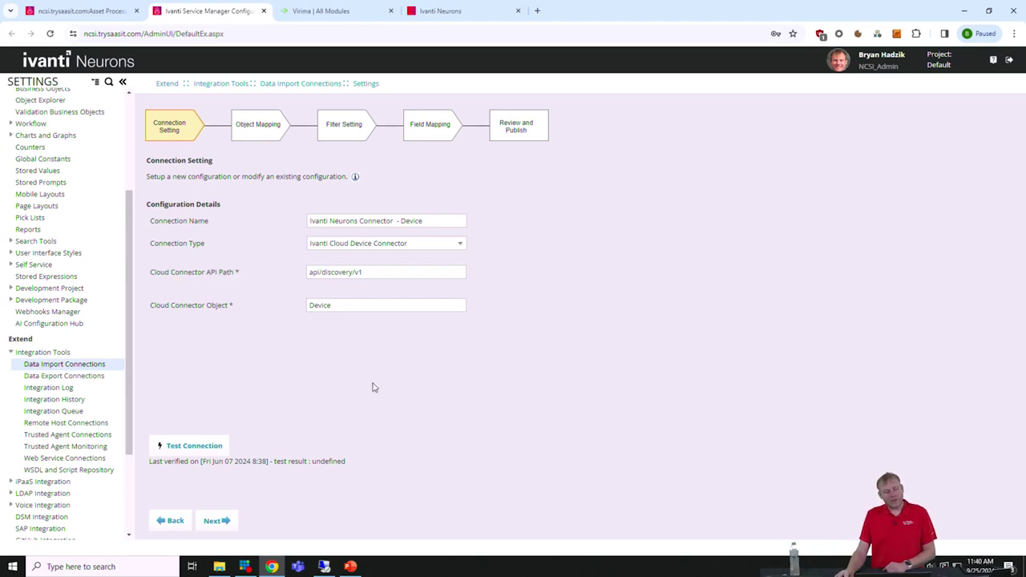
pyautogui.click(195, 447)
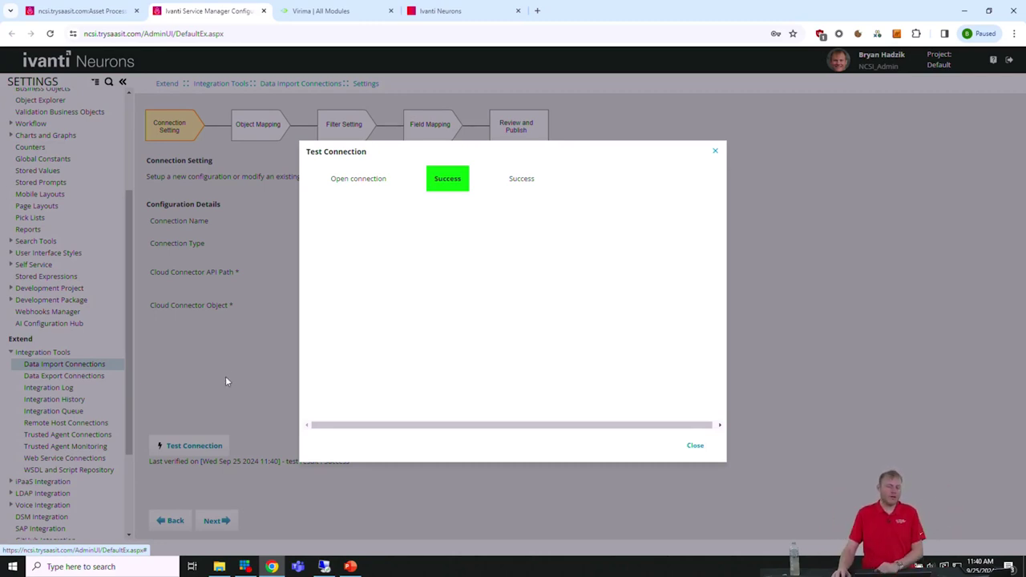
pyautogui.click(695, 445)
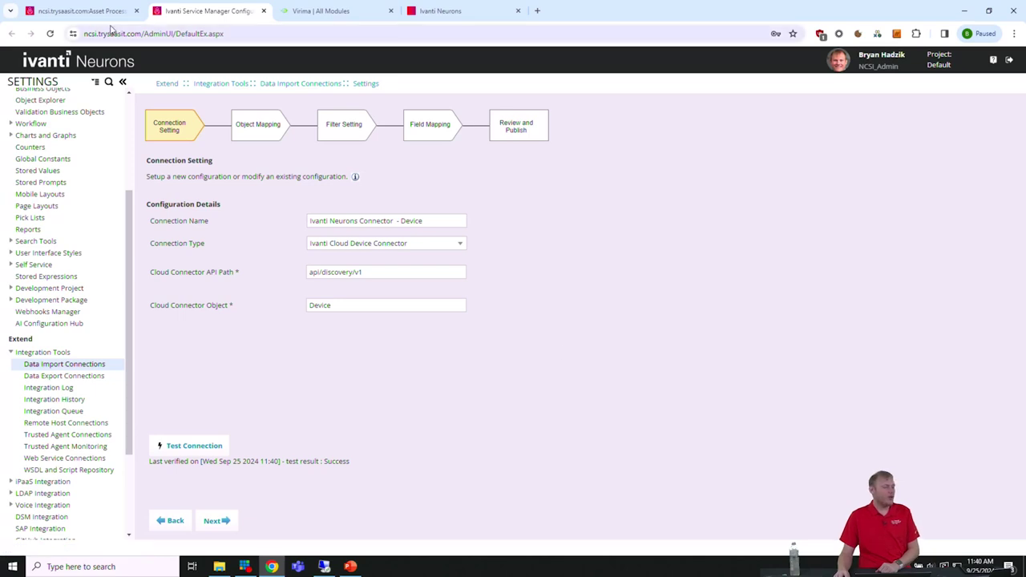
# Compare the web addresses of the ITSM and Ivanti Neurons tenants with the connector's API path
pyautogui.moveTo(148, 34); pyautogui.dragTo(53, 25)
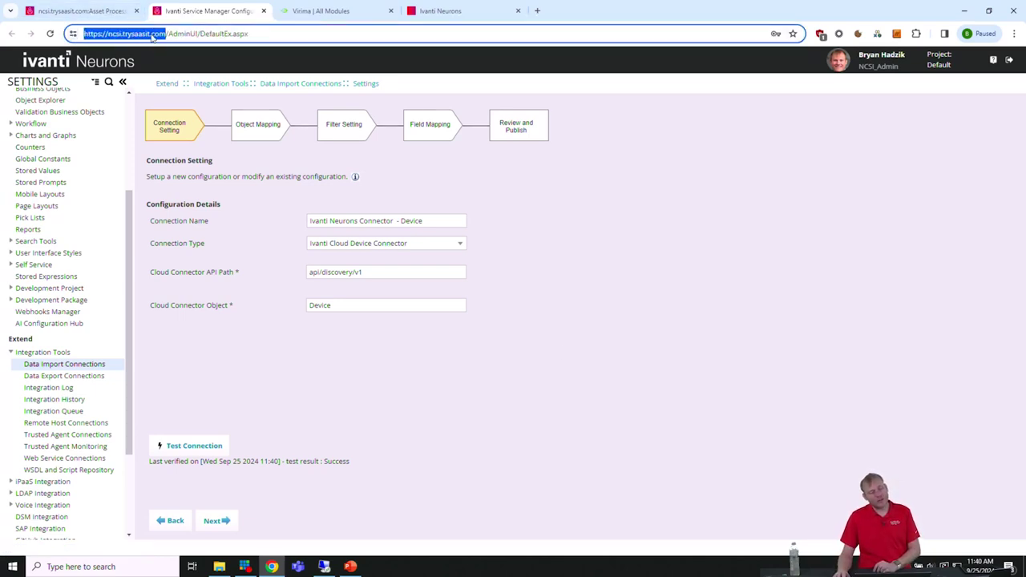
pyautogui.click(469, 9)
pyautogui.moveTo(86, 33); pyautogui.dragTo(197, 31)
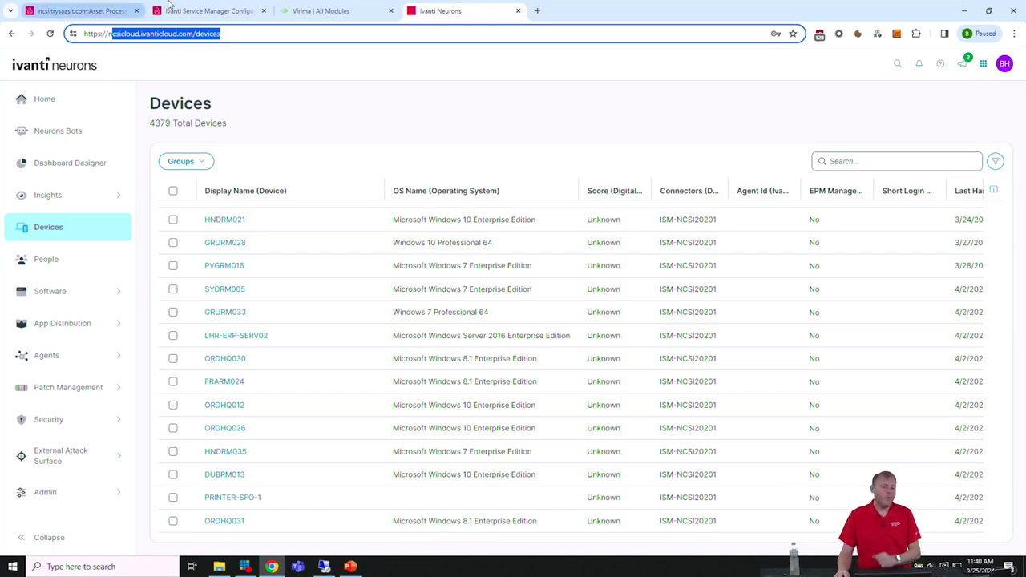
pyautogui.click(209, 11)
pyautogui.click(334, 272)
pyautogui.click(383, 272)
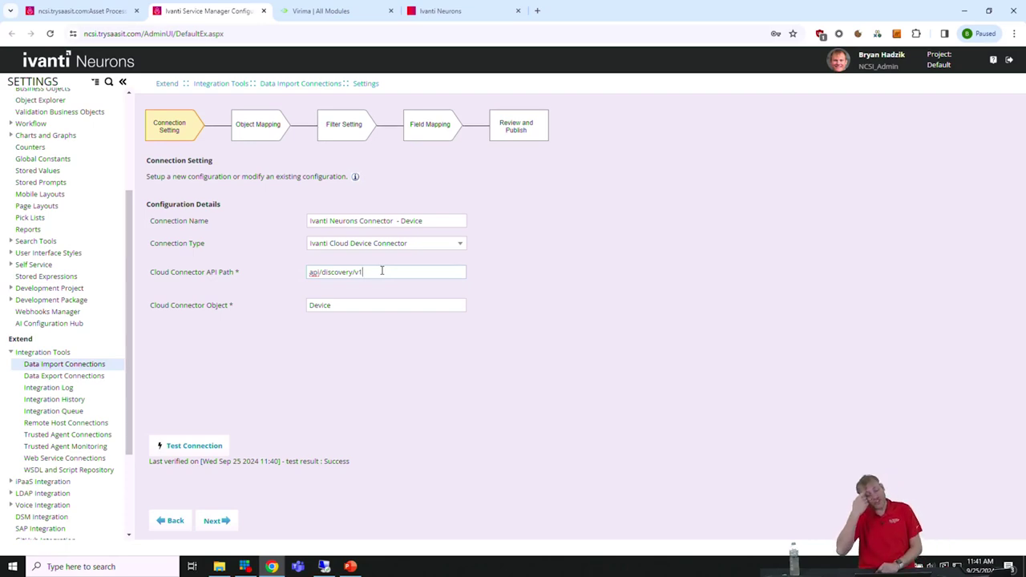
# Copy the address ncsicloud.ivanticloud.com/devices from Ivanti Neurons and paste it before the existing Cloud Connector API Path in the ITSM configuration
pyautogui.click(461, 10)
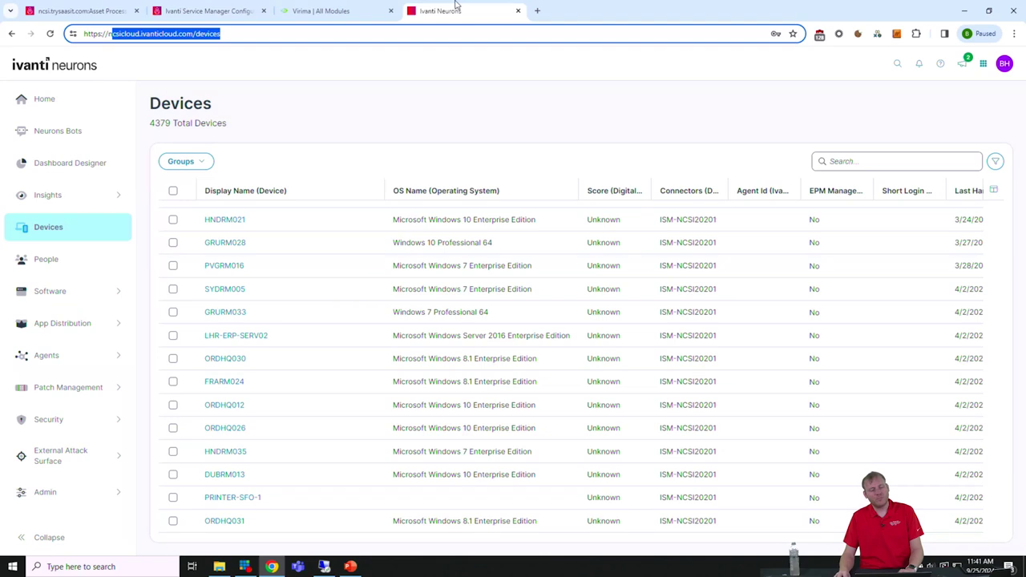
pyautogui.click(158, 33)
pyautogui.moveTo(108, 33); pyautogui.dragTo(270, 46)
pyautogui.hotkey('ctrl', 'c')
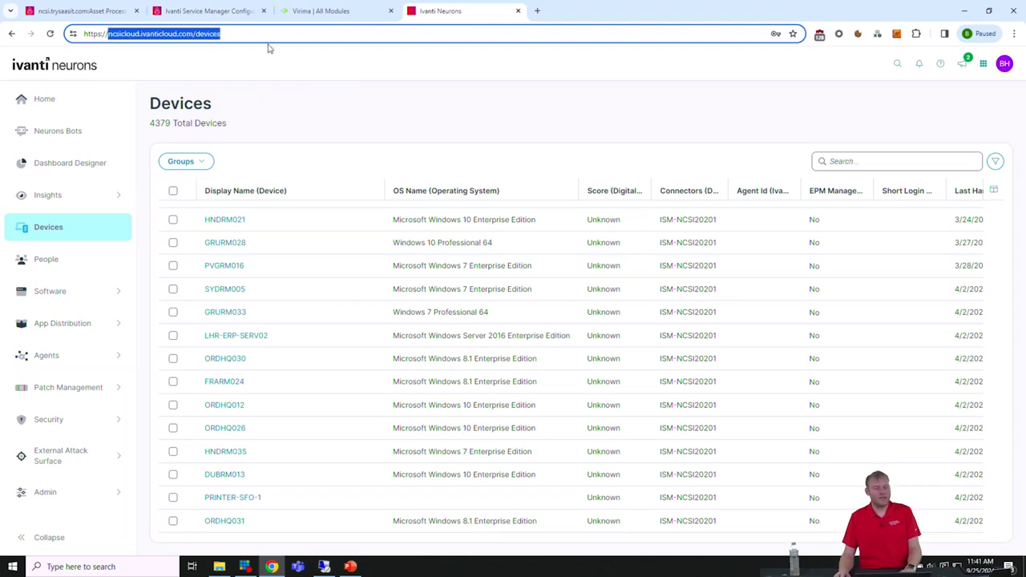
pyautogui.hotkey('ctrl', '1')
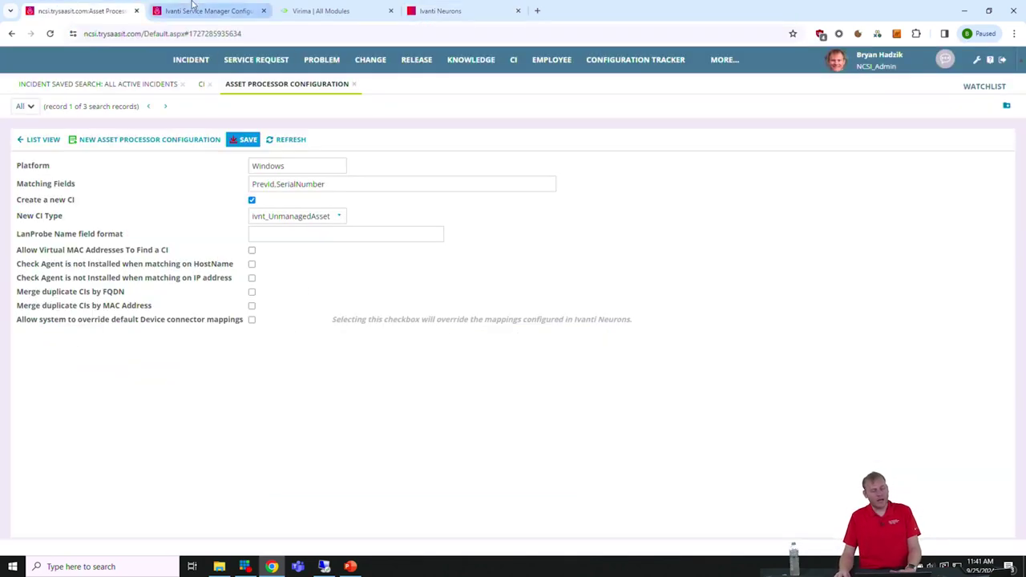
pyautogui.click(193, 6)
pyautogui.click(310, 273)
pyautogui.hotkey('ctrl', 'v')
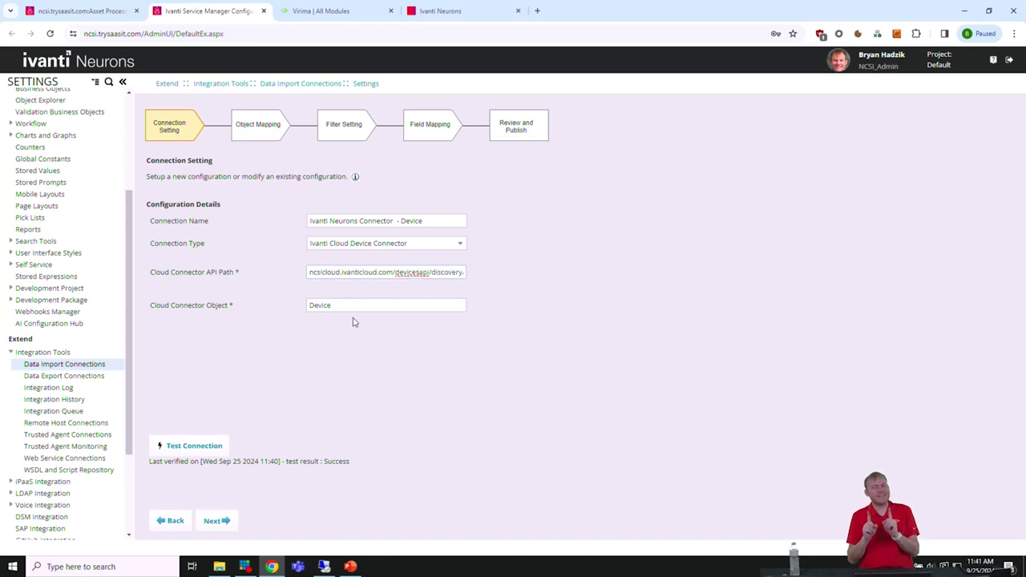
# Remove the pasted Neurons address from the Cloud Connector API Path, leaving api/discovery/v1
pyautogui.press('BackSpace')
pyautogui.press('BackSpace')
pyautogui.press('BackSpace')
pyautogui.press('BackSpace')
pyautogui.press('BackSpace')
pyautogui.press('BackSpace')
pyautogui.press('BackSpace')
pyautogui.press('BackSpace')
pyautogui.press('BackSpace')
pyautogui.press('BackSpace')
pyautogui.press('BackSpace')
pyautogui.press('BackSpace')
pyautogui.press('BackSpace')
pyautogui.press('BackSpace')
pyautogui.press('BackSpace')
pyautogui.press('BackSpace')
pyautogui.press('BackSpace')
pyautogui.press('BackSpace')
pyautogui.press('BackSpace')
pyautogui.press('BackSpace')
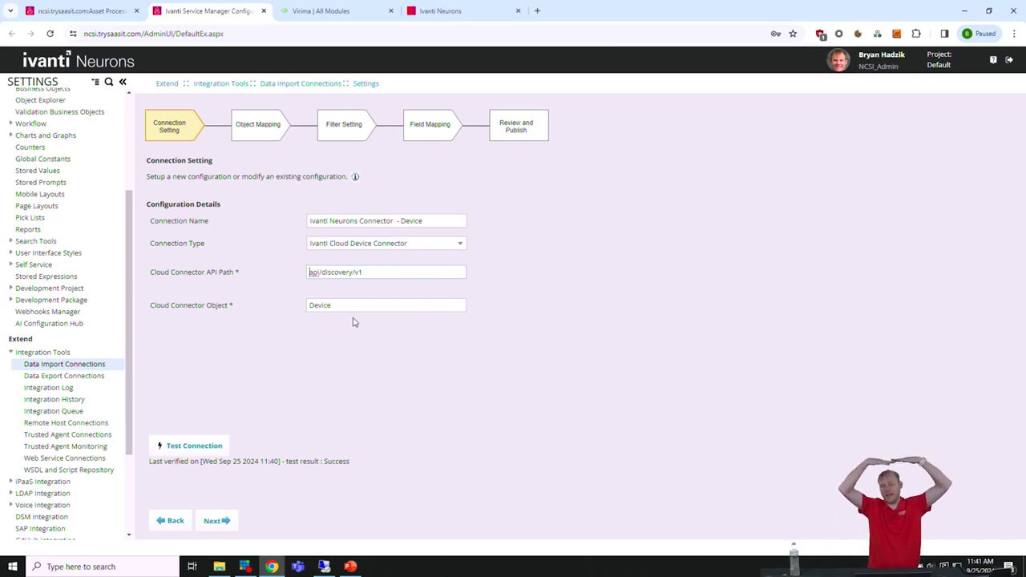
# Glance at the Ivanti Neurons Devices list, return to the device connector and advance it through object mapping to filter setting
pyautogui.click(473, 6)
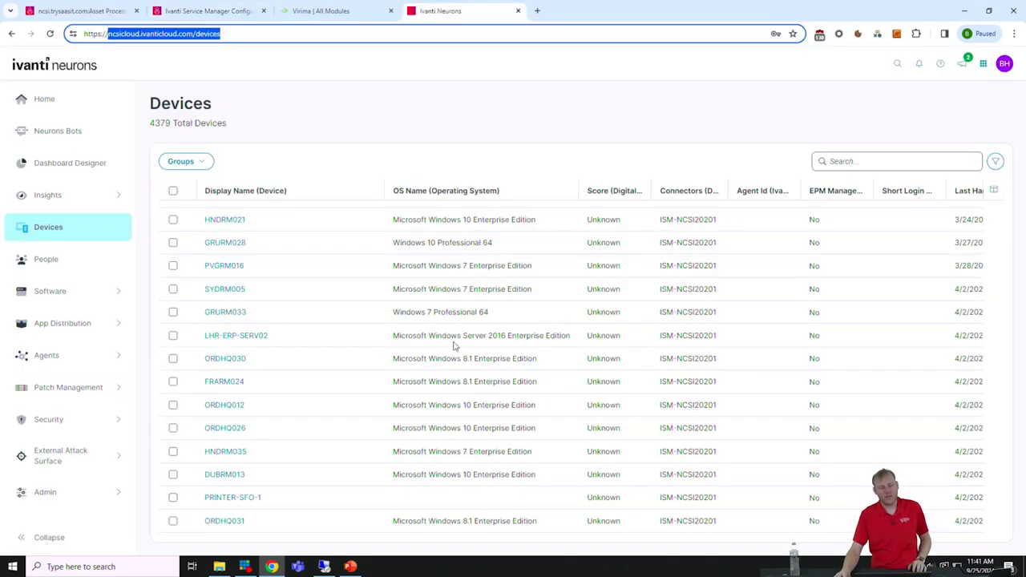
pyautogui.click(209, 11)
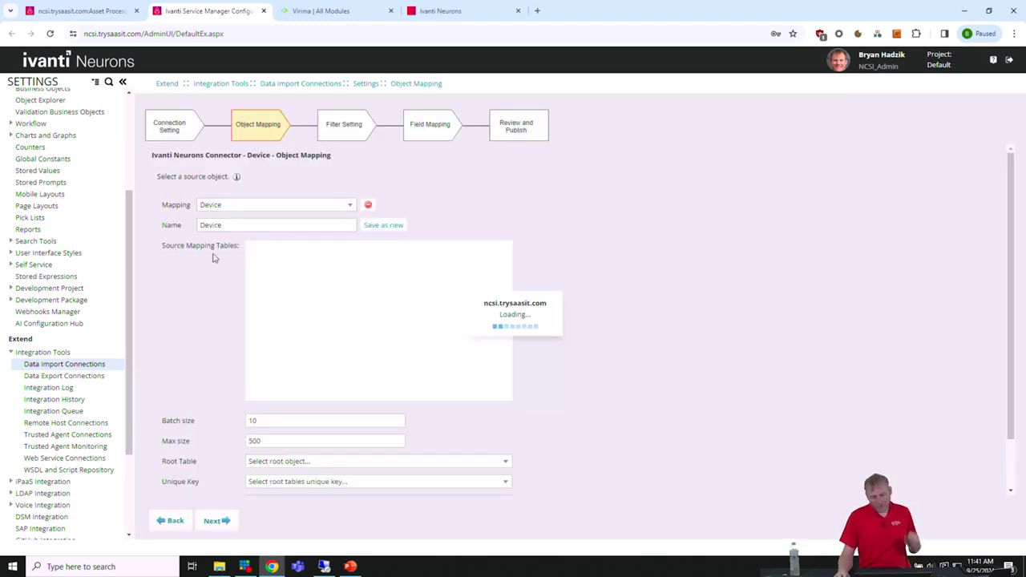
pyautogui.click(215, 521)
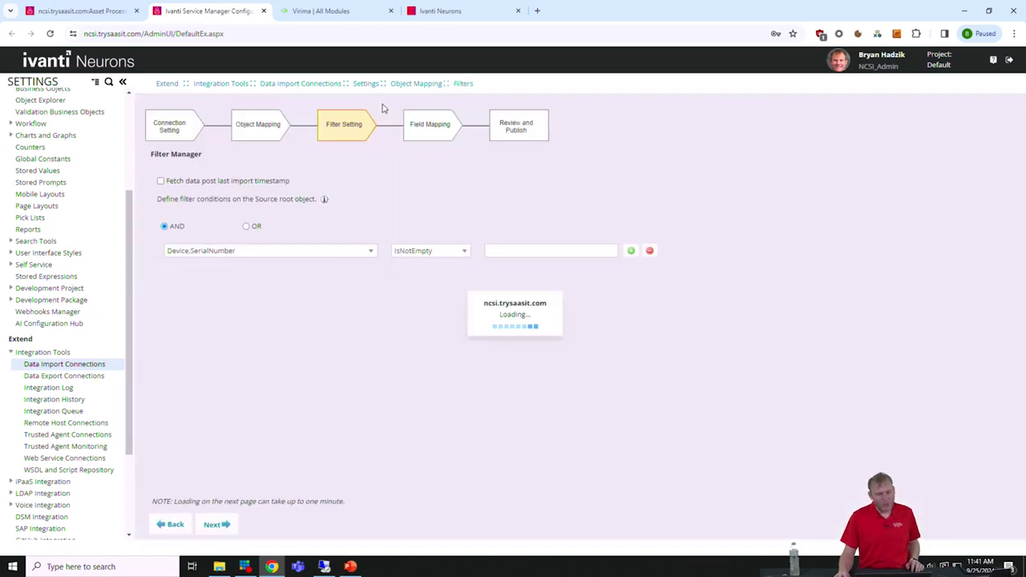
pyautogui.moveTo(317, 126); pyautogui.dragTo(330, 126)
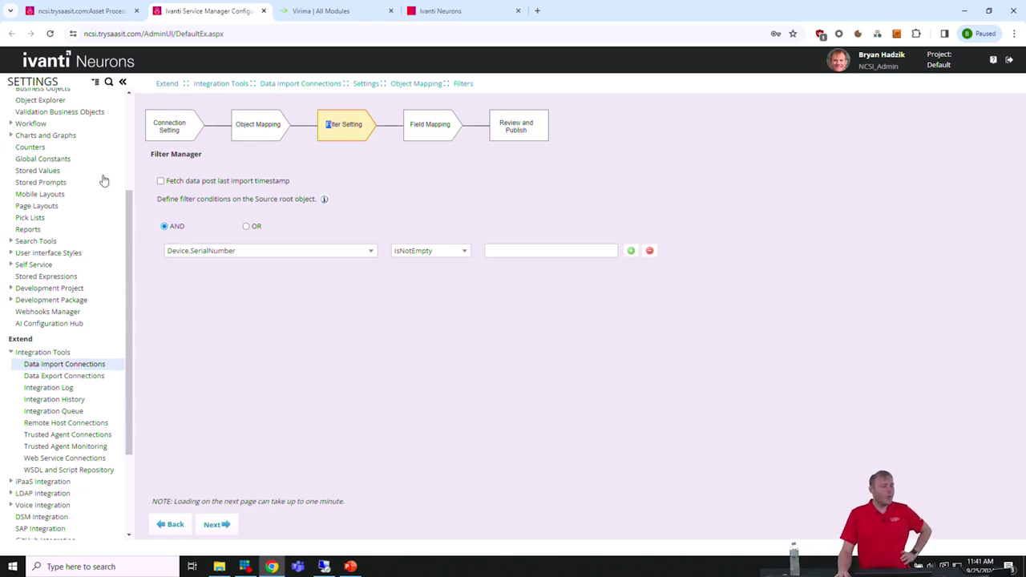
# Look through the source fields and operators available for the Device.SerialNumber filter condition, and return to the Windows asset processor configuration
pyautogui.click(371, 251)
pyautogui.scroll(10, 271, 393)
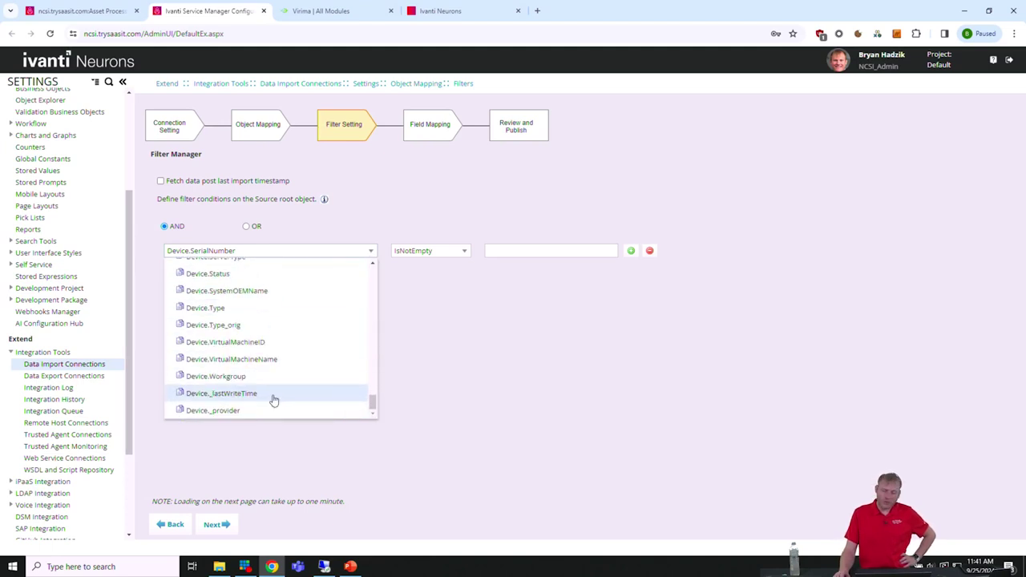
pyautogui.click(530, 383)
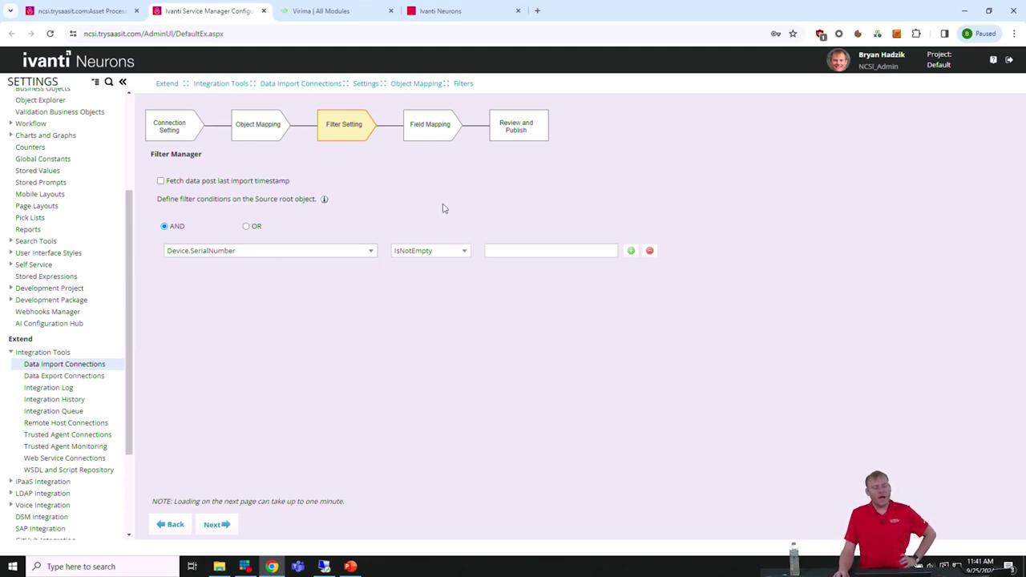
pyautogui.click(464, 254)
pyautogui.click(464, 253)
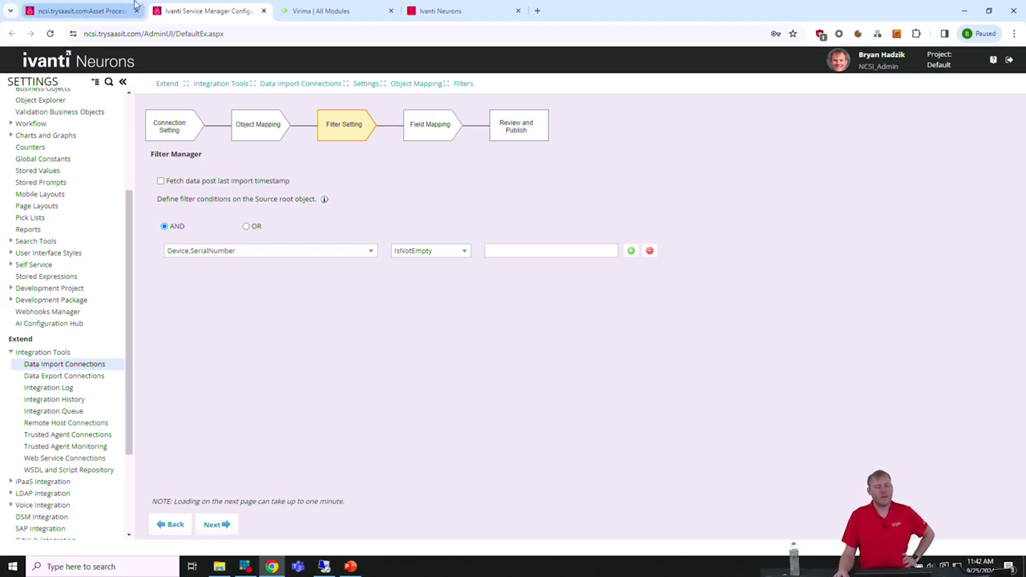
pyautogui.click(109, 6)
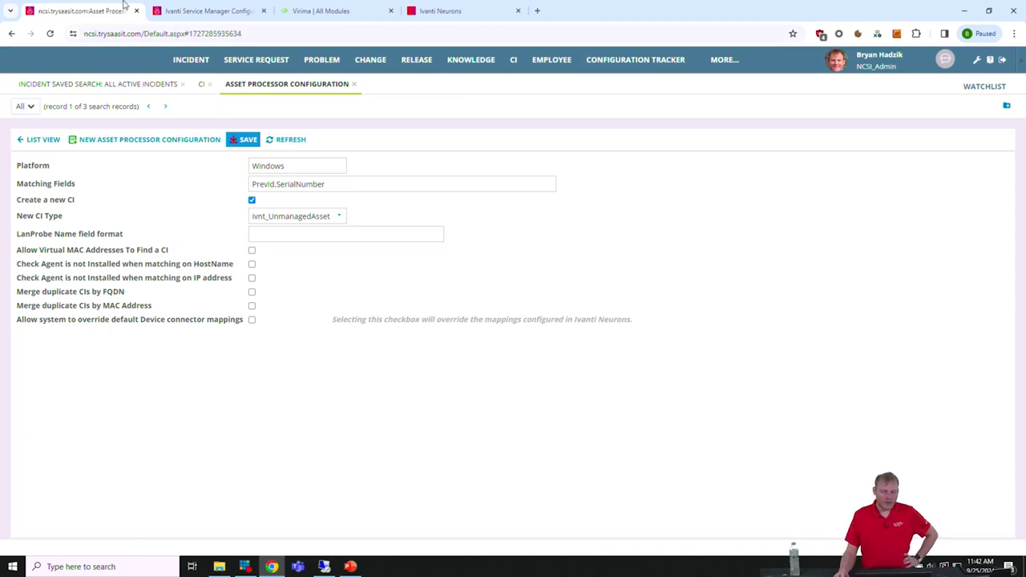
# Open the LHR-DEPOT-SERV02 record from the Computer - Server group of the CI list and show its relationships
pyautogui.click(201, 84)
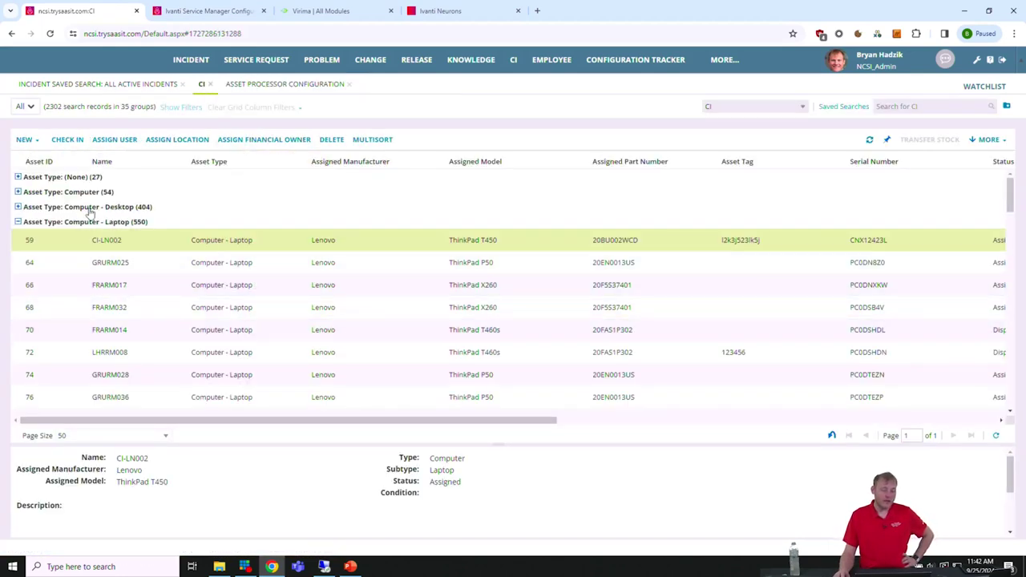
pyautogui.click(18, 222)
pyautogui.click(17, 236)
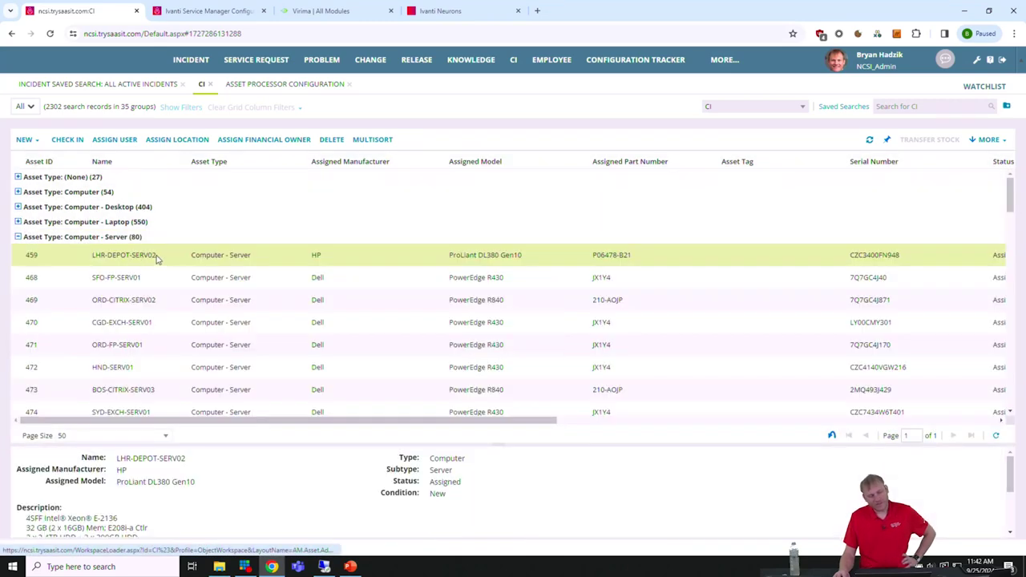
pyautogui.doubleClick(135, 257)
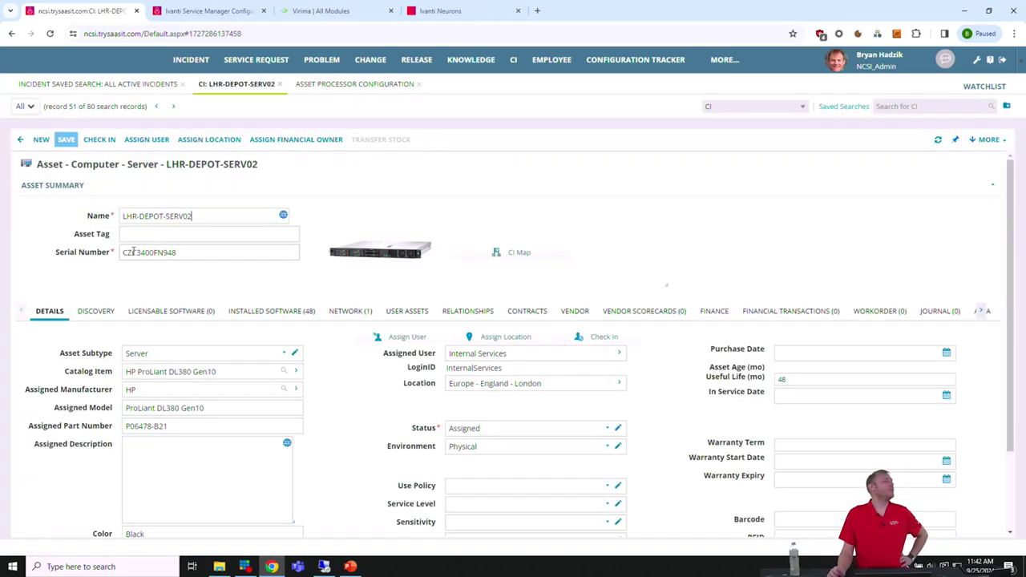
pyautogui.click(451, 313)
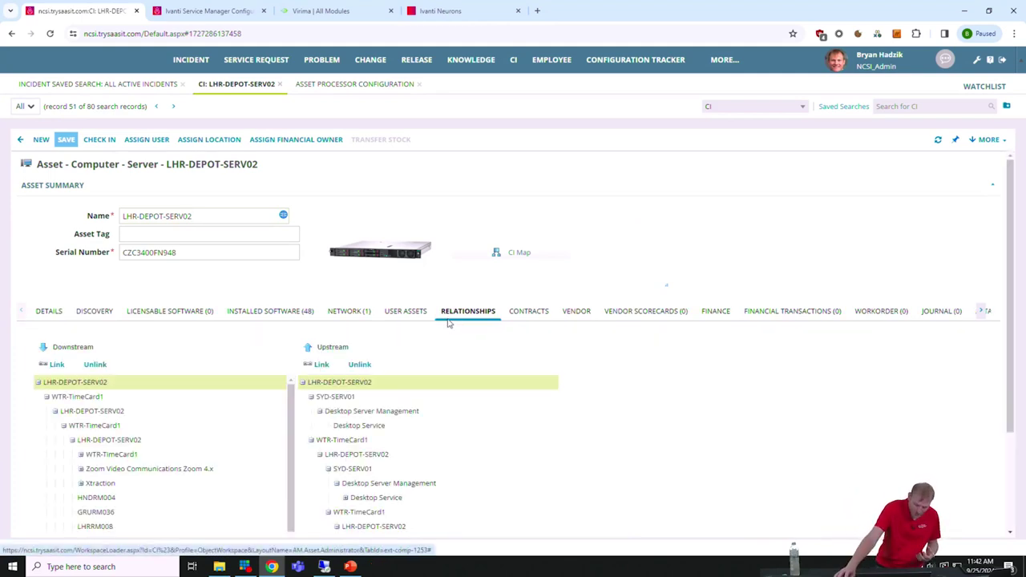
# Open the CI map of LHR-DEPOT-SERV02 and simulate an outage of the LHR-SAN-STORAGE SAN
pyautogui.click(514, 254)
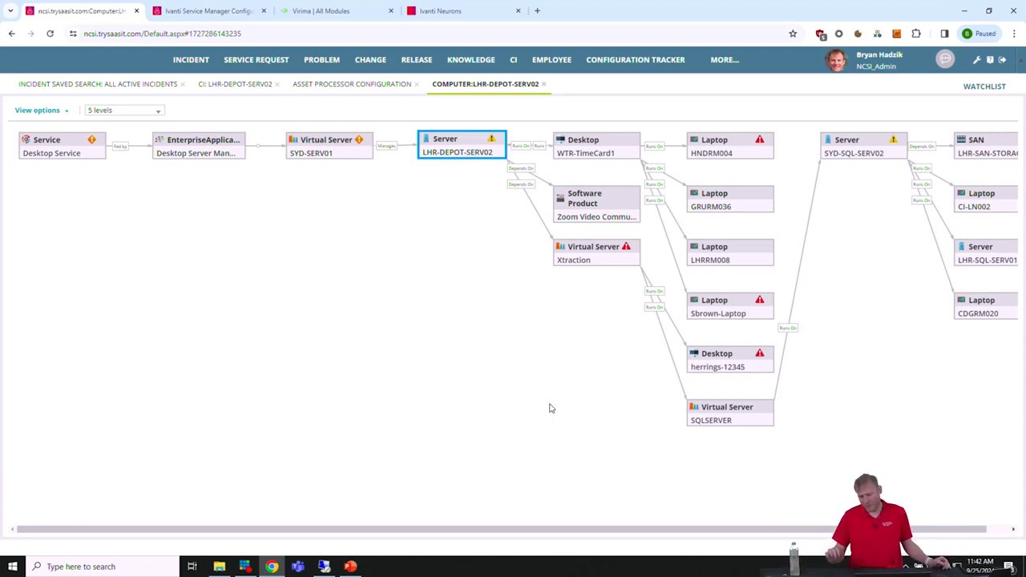
pyautogui.moveTo(678, 530); pyautogui.dragTo(795, 547)
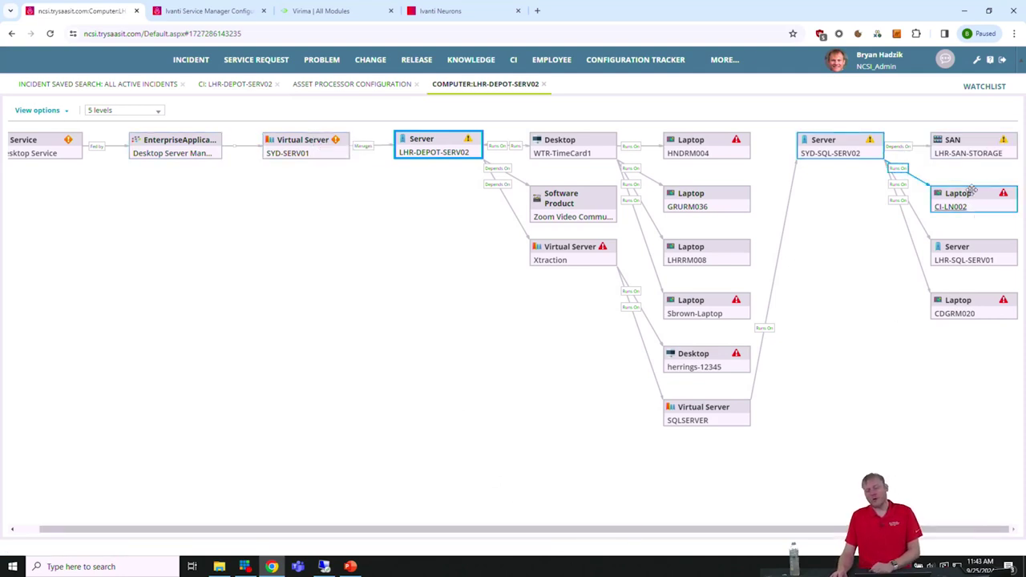
pyautogui.click(970, 159)
pyautogui.click(971, 164)
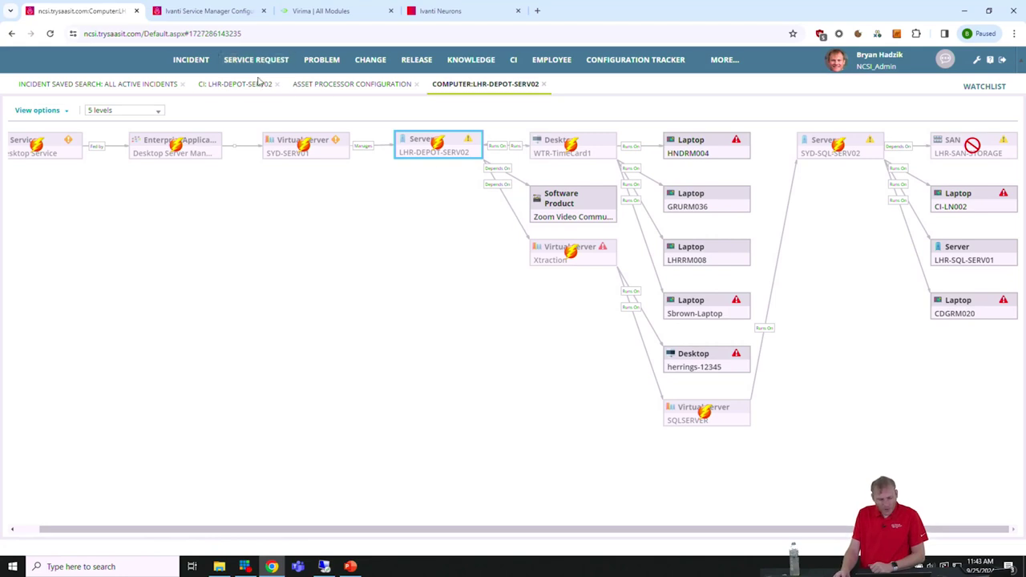
# Link the Travel Management service upstream of LHR-DEPOT-SERV02 with the Supports relationship
pyautogui.click(235, 83)
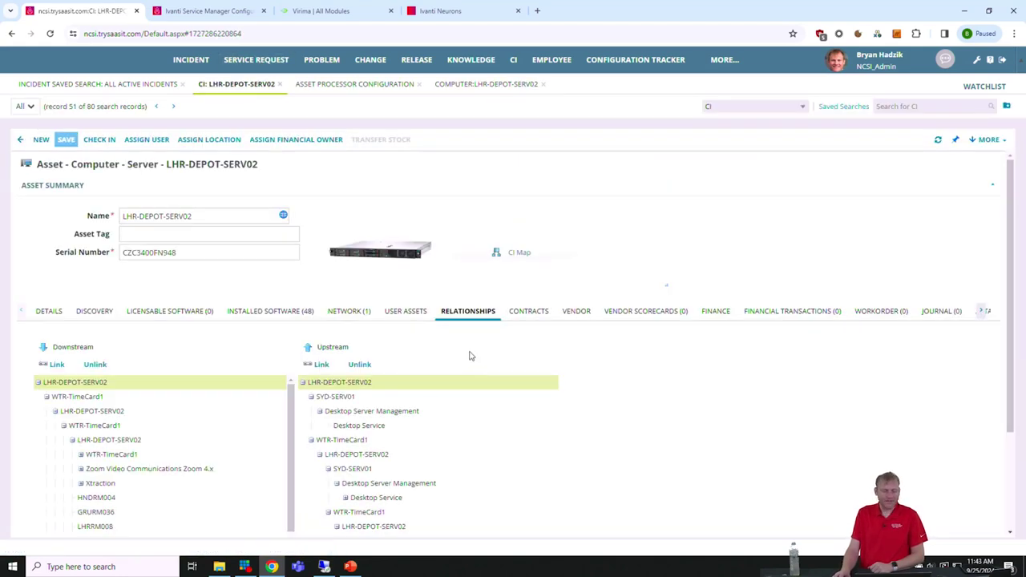
pyautogui.click(482, 383)
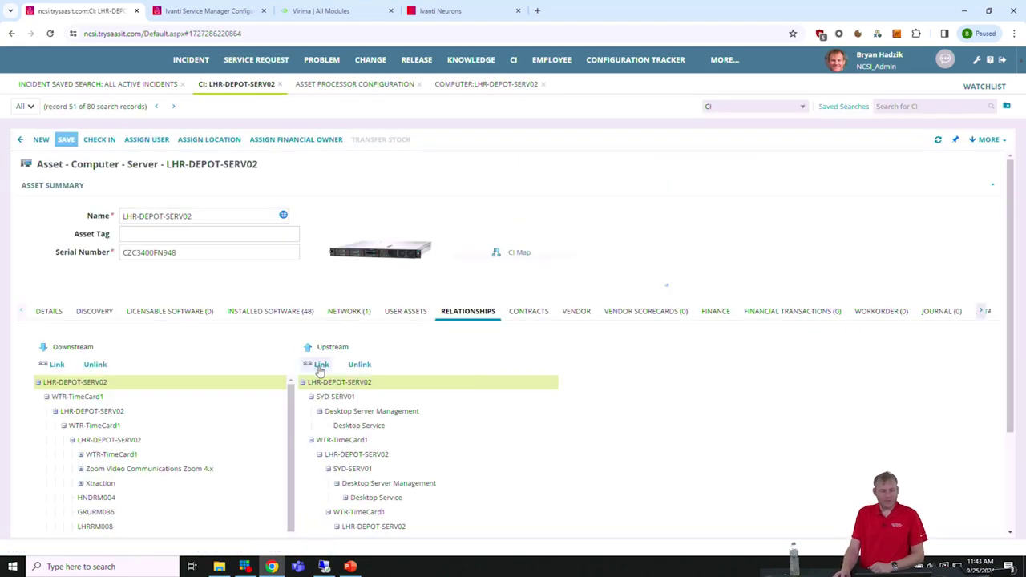
pyautogui.click(320, 365)
pyautogui.scroll(-2, 332, 321)
pyautogui.click(332, 331)
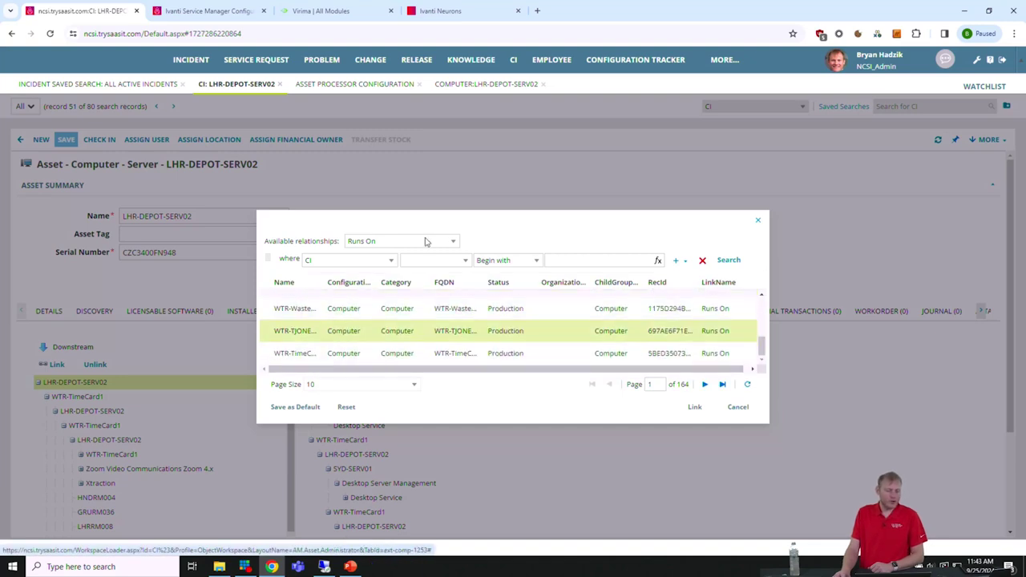
pyautogui.click(450, 240)
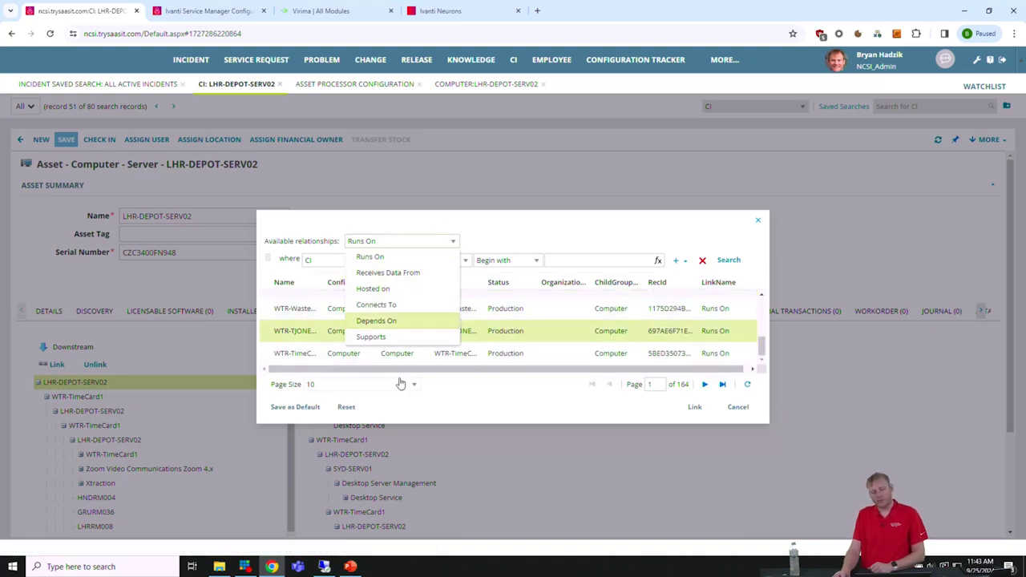
pyautogui.click(372, 336)
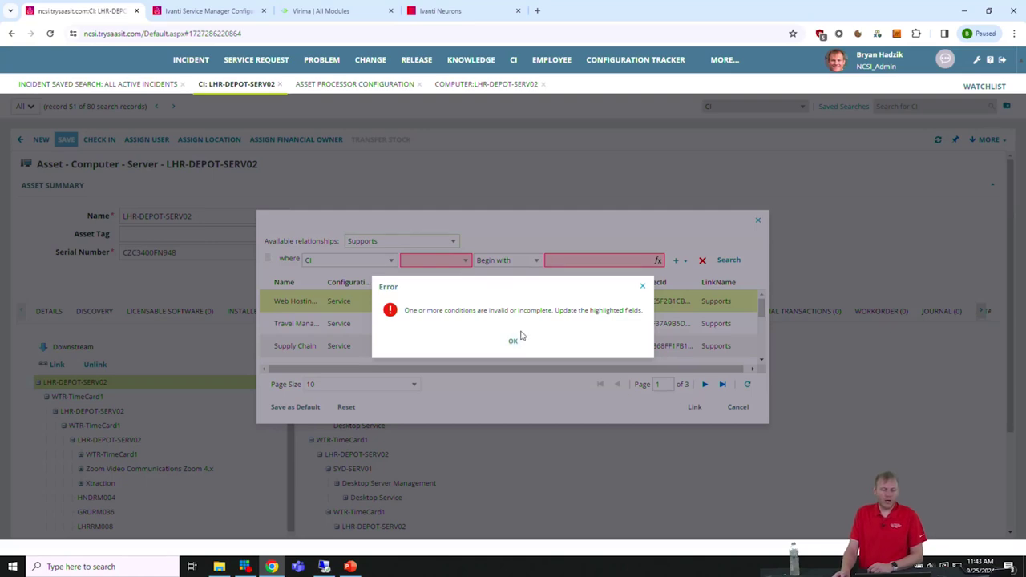
pyautogui.click(523, 343)
pyautogui.doubleClick(414, 324)
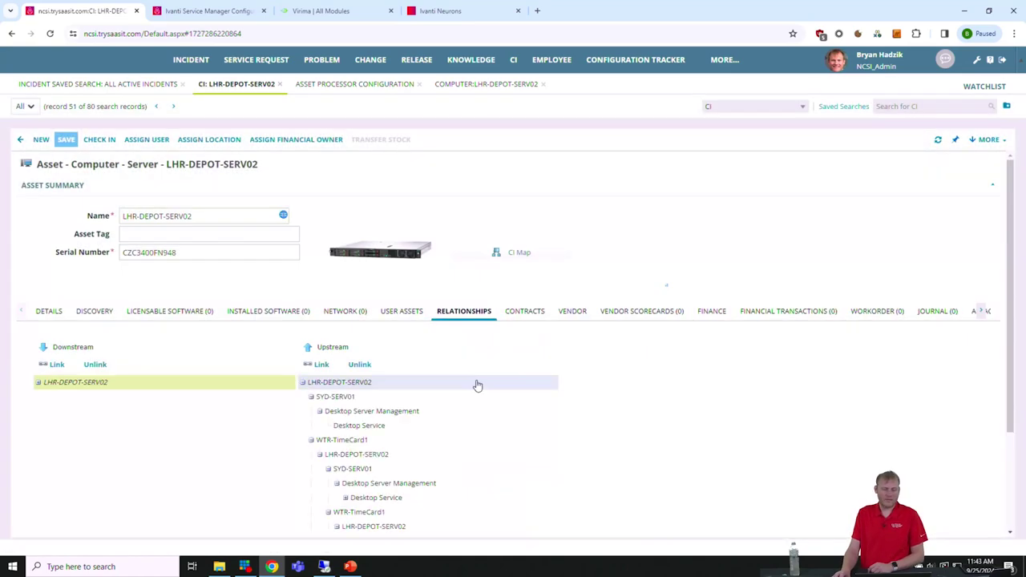
# Examine the upstream and downstream relationship trees of LHR-DEPOT-SERV02 and return to its CI map
pyautogui.click(479, 386)
pyautogui.scroll(-1, 475, 385)
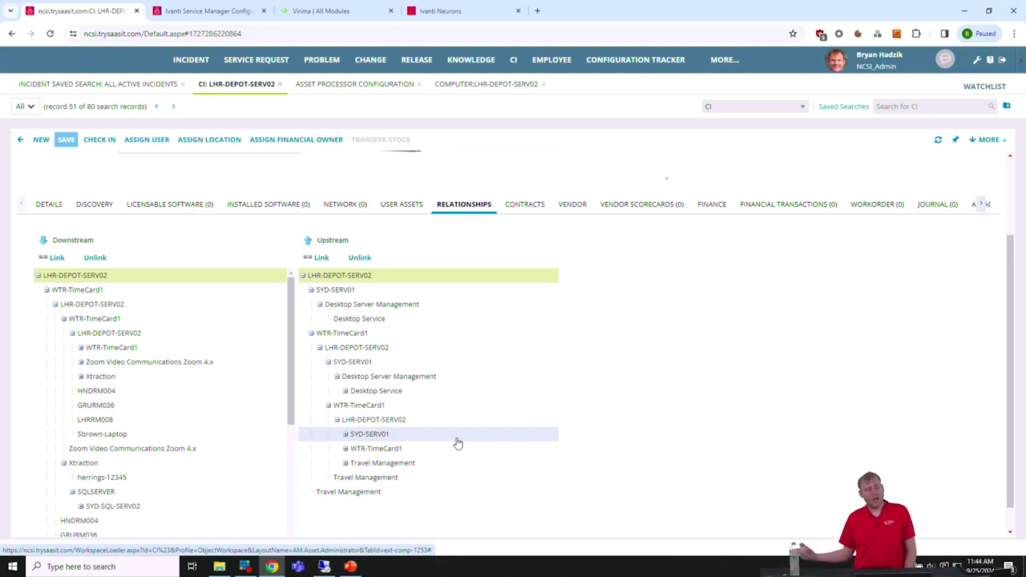
pyautogui.scroll(2, 470, 435)
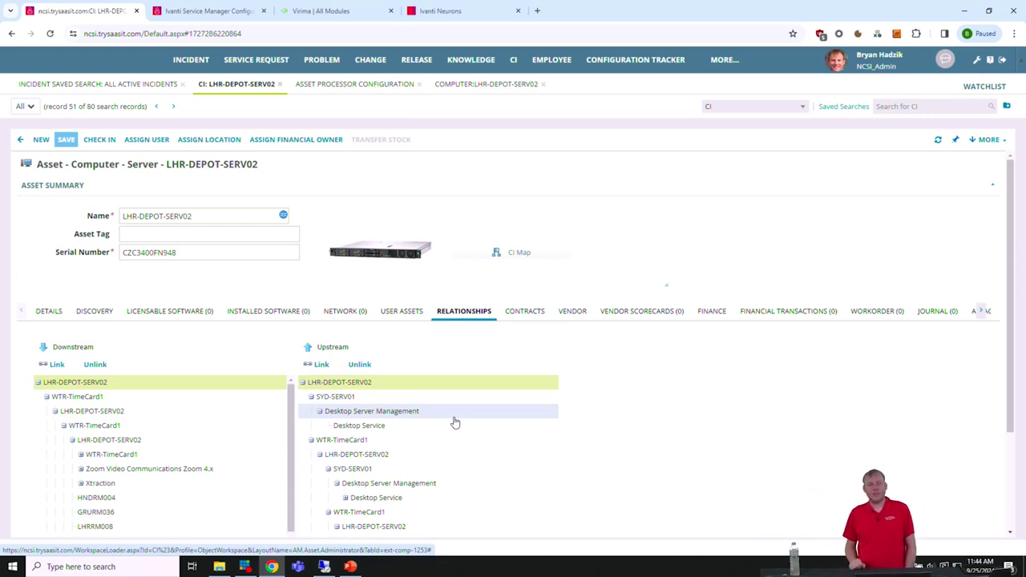
pyautogui.moveTo(233, 218); pyautogui.dragTo(113, 215)
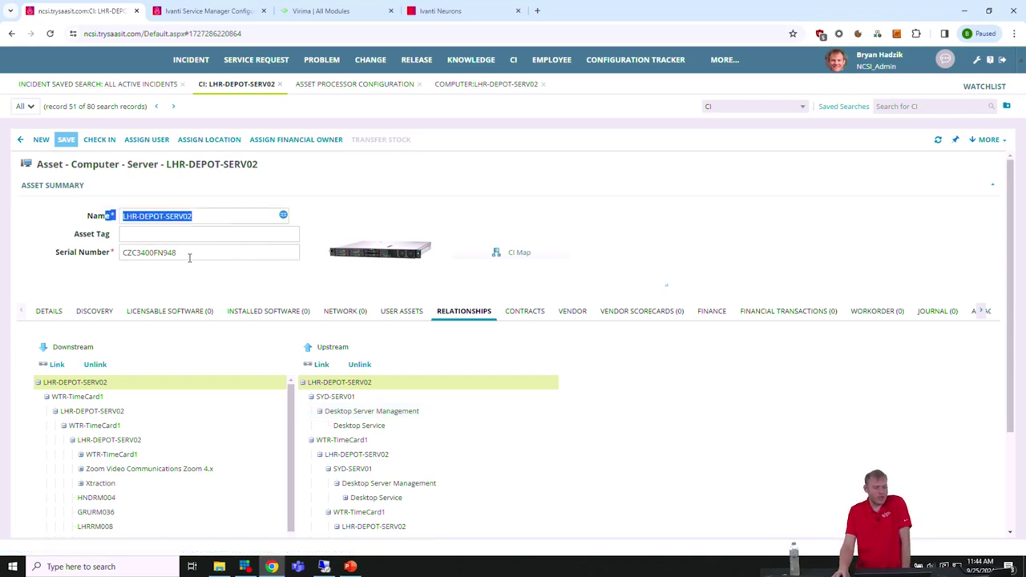
pyautogui.scroll(-3, 149, 461)
pyautogui.scroll(1, 152, 484)
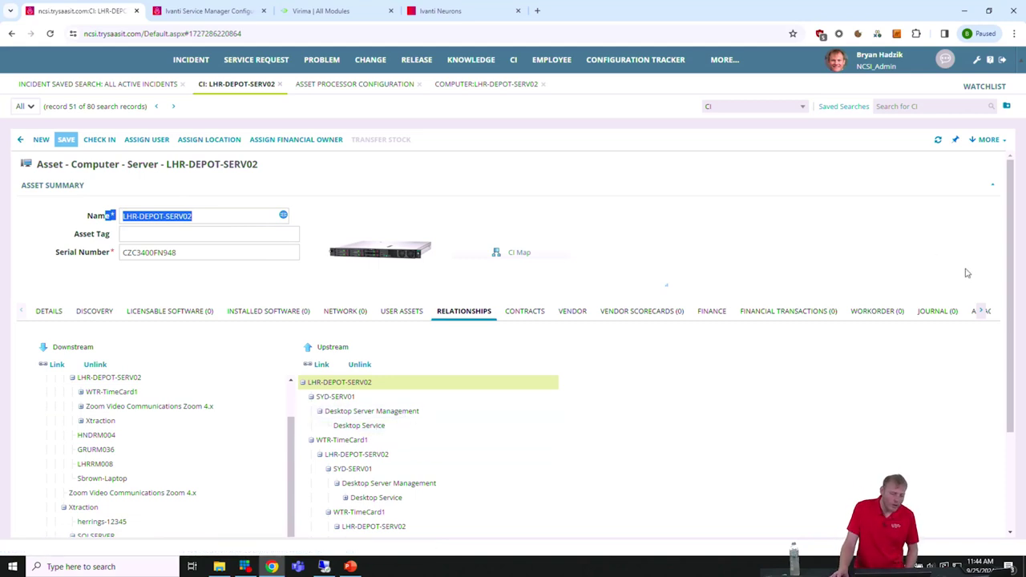
pyautogui.scroll(-3, 732, 396)
pyautogui.scroll(1, 209, 375)
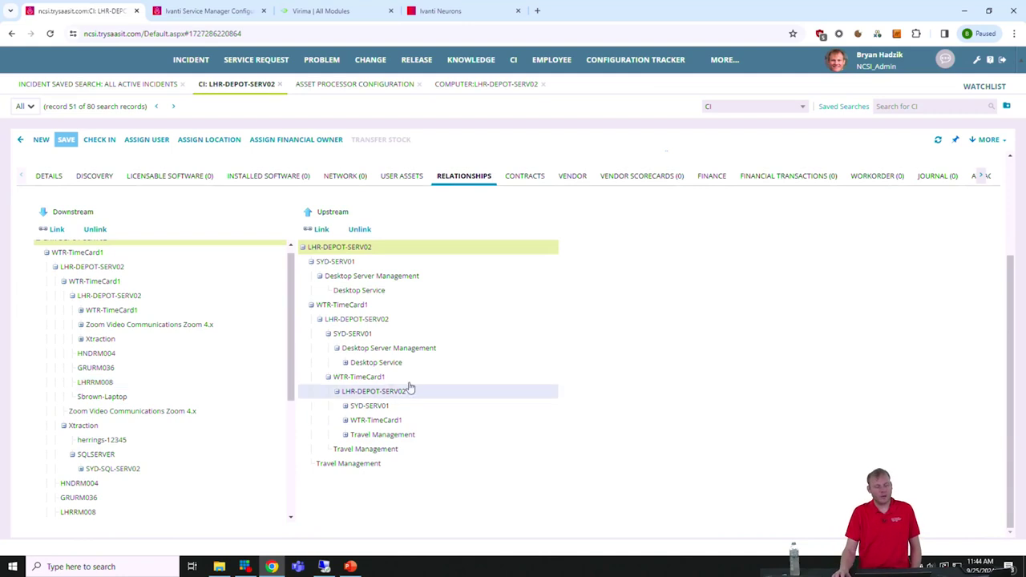
pyautogui.scroll(3, 408, 387)
pyautogui.click(519, 254)
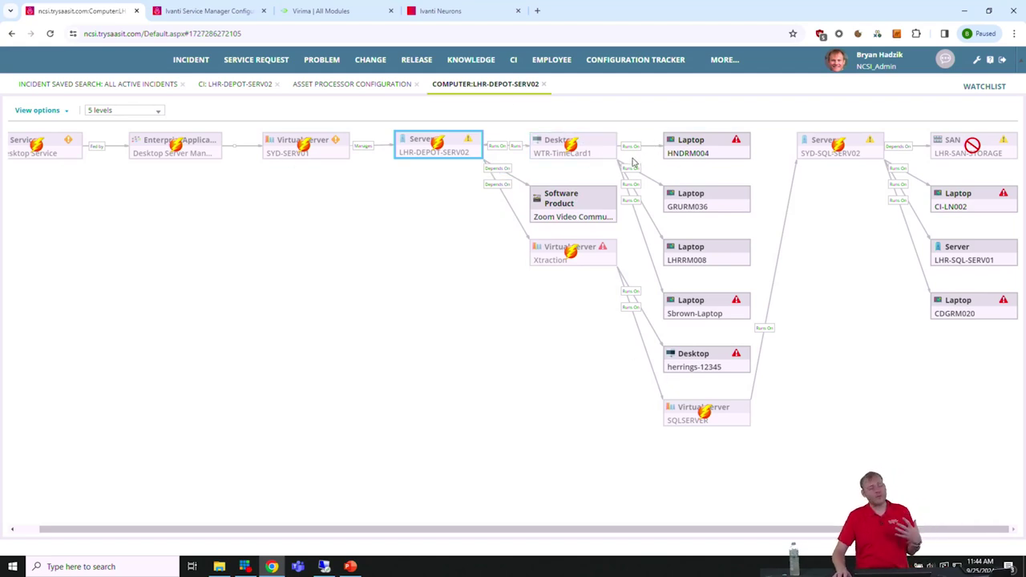
# Switch to Ivanti Neurons for Service Mapping and open the CMDB dashboard, signing in again with the prefilled account
pyautogui.click(365, 7)
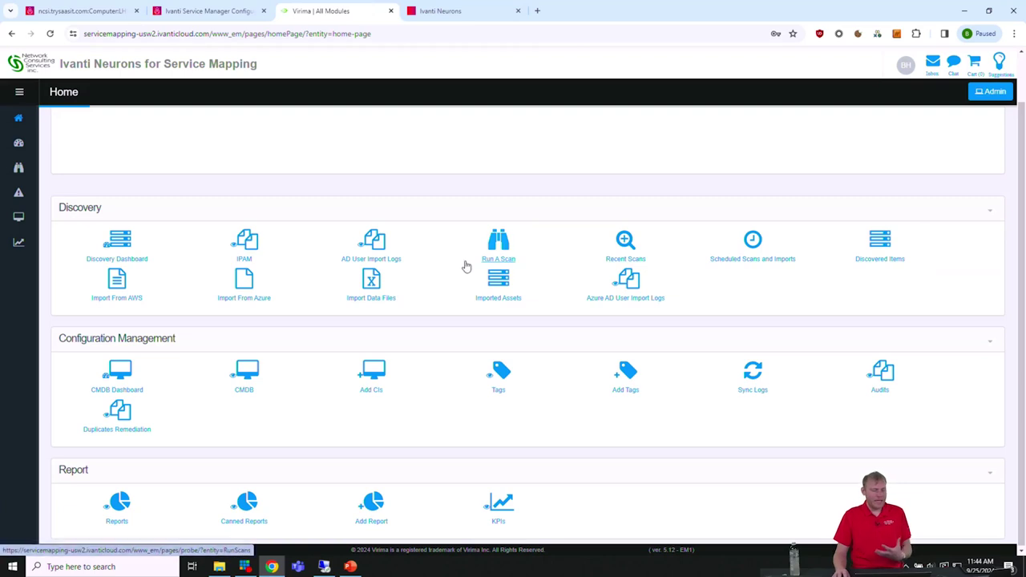
pyautogui.click(119, 373)
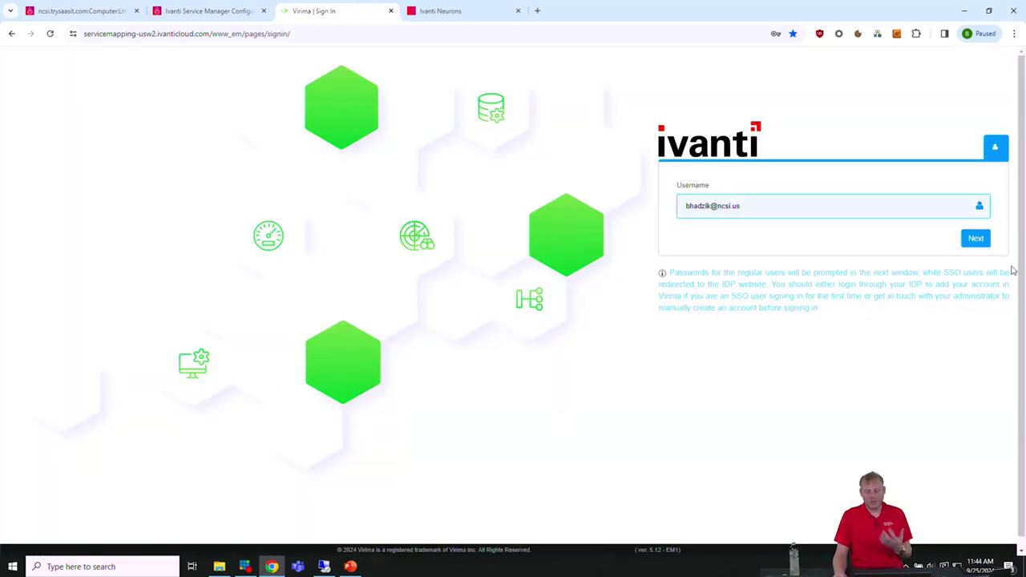
pyautogui.click(976, 238)
pyautogui.click(984, 307)
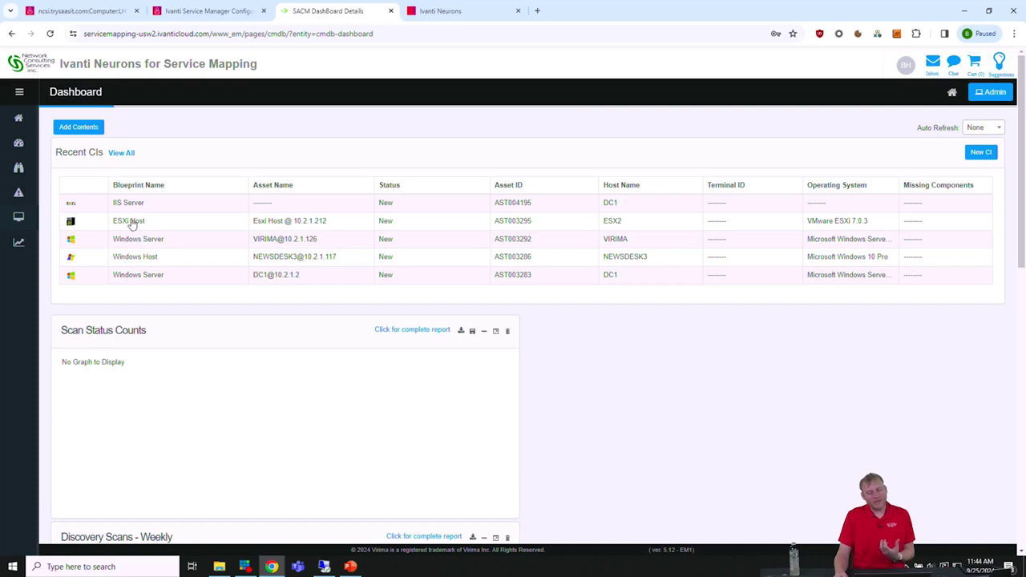
pyautogui.click(122, 275)
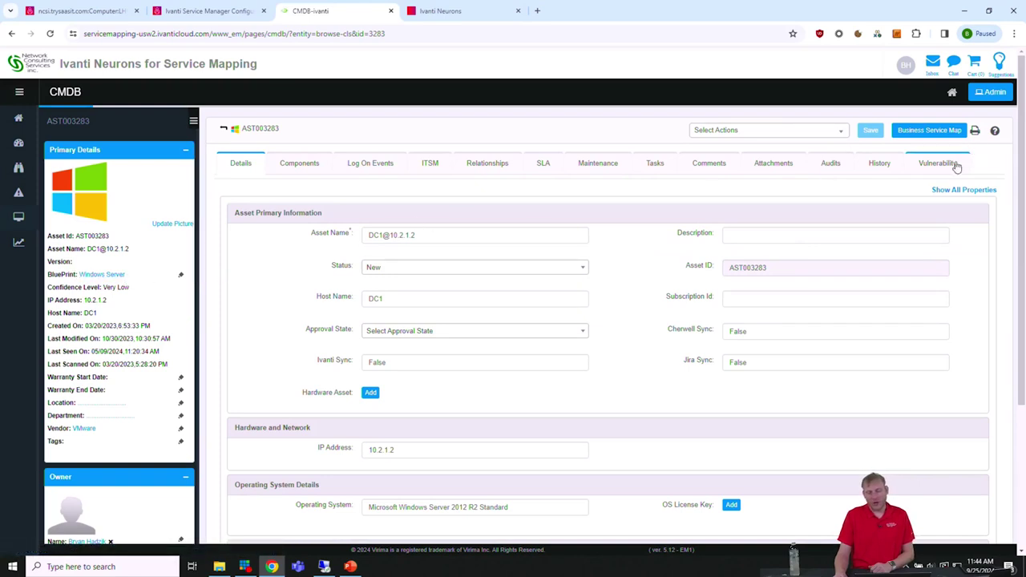
pyautogui.click(930, 130)
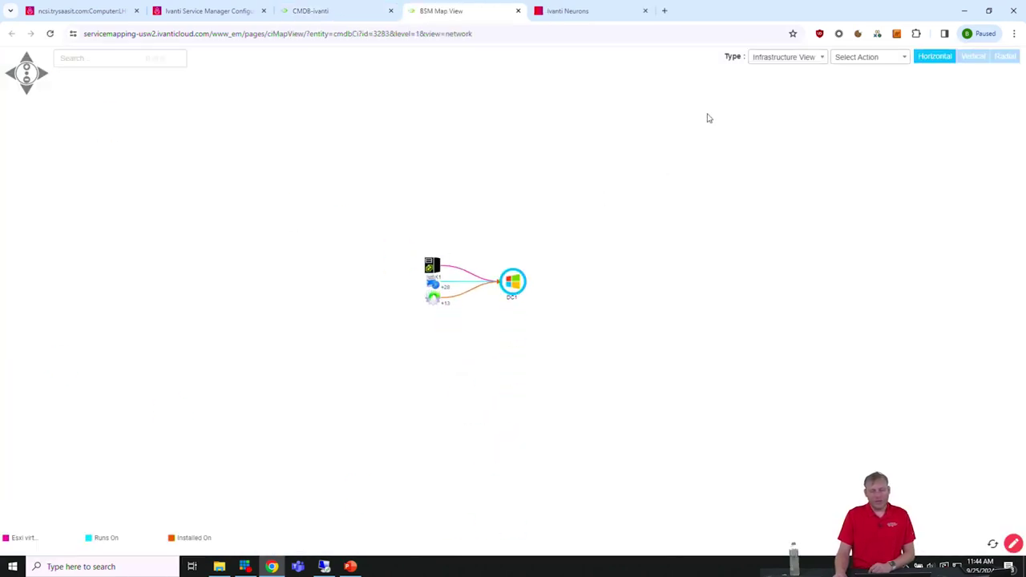
pyautogui.click(800, 57)
pyautogui.click(790, 122)
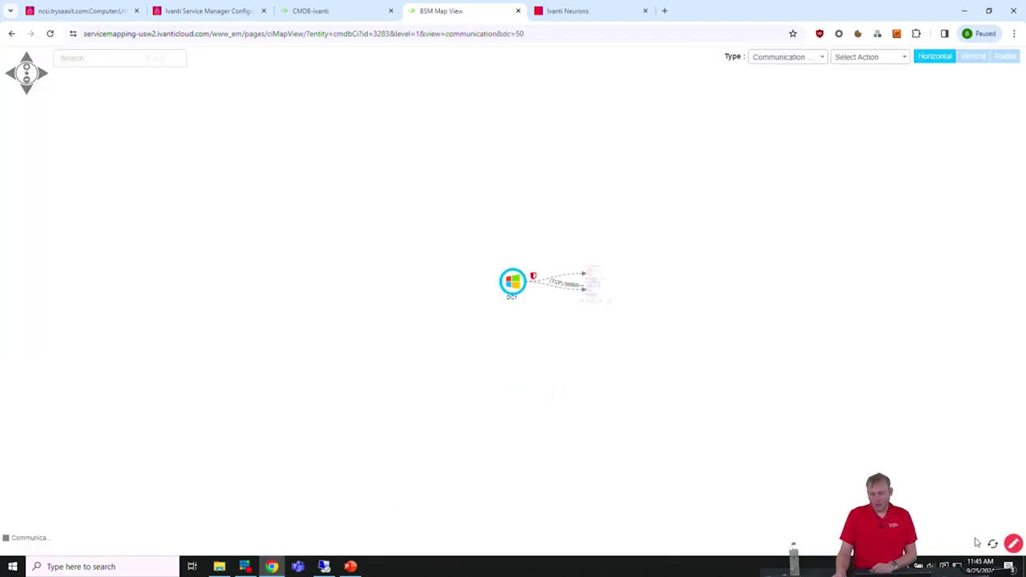
pyautogui.click(1016, 543)
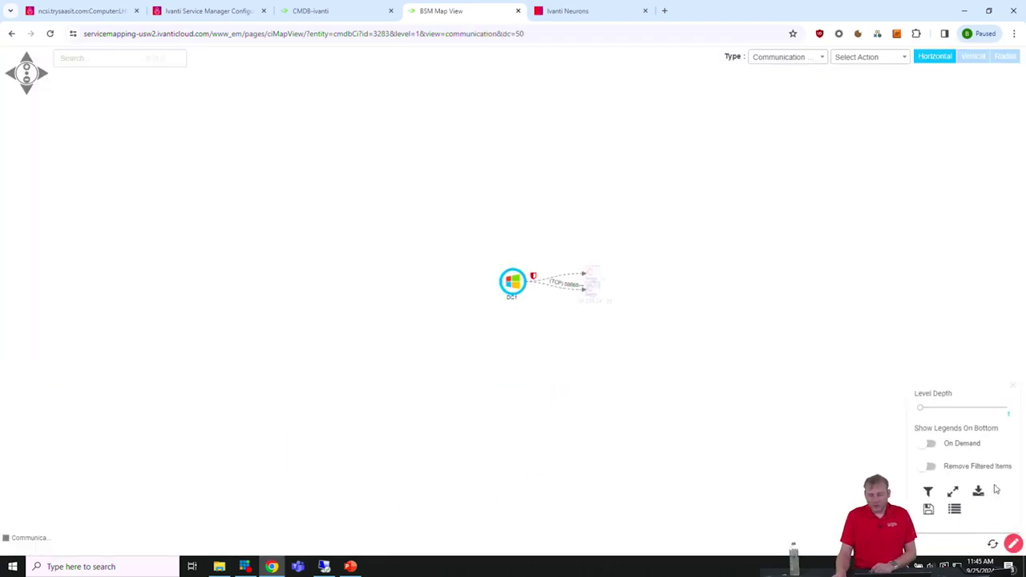
pyautogui.moveTo(920, 403); pyautogui.dragTo(1006, 403)
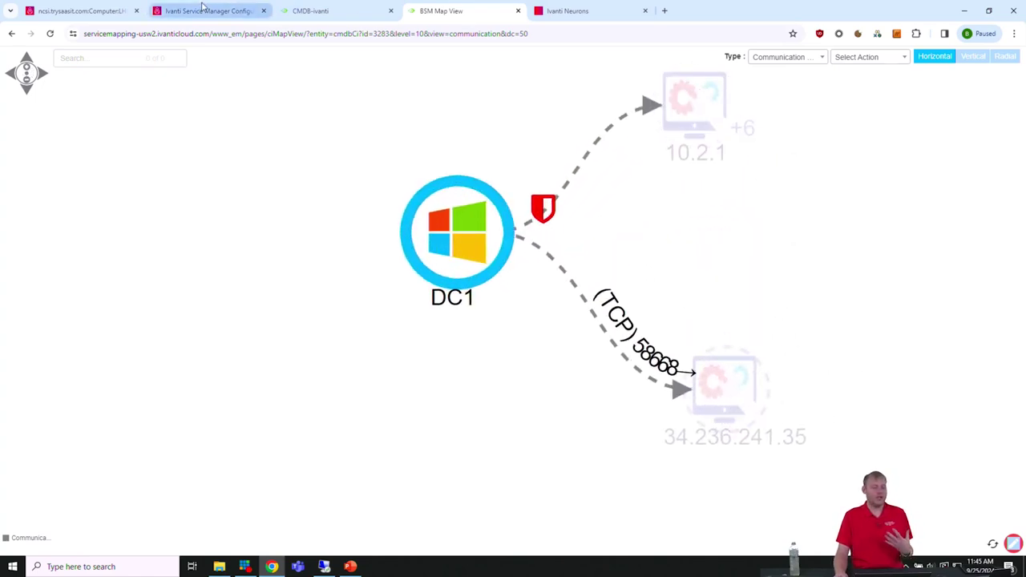
# Compare the LHR-DEPOT-SERV02 CI map in ITSM with the DC1 communication map, glancing at the data import filter settings
pyautogui.click(203, 10)
pyautogui.click(110, 11)
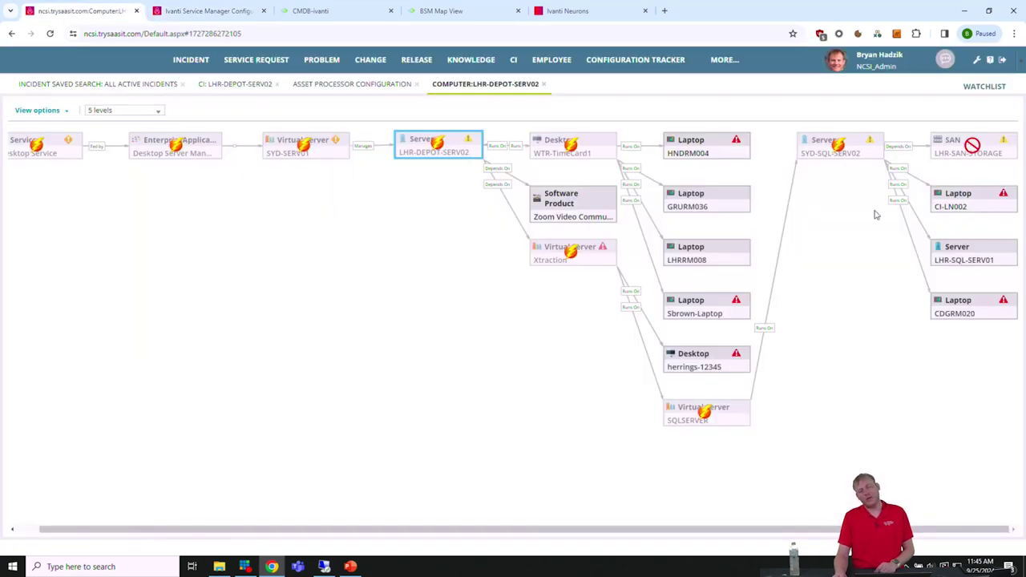
pyautogui.click(442, 11)
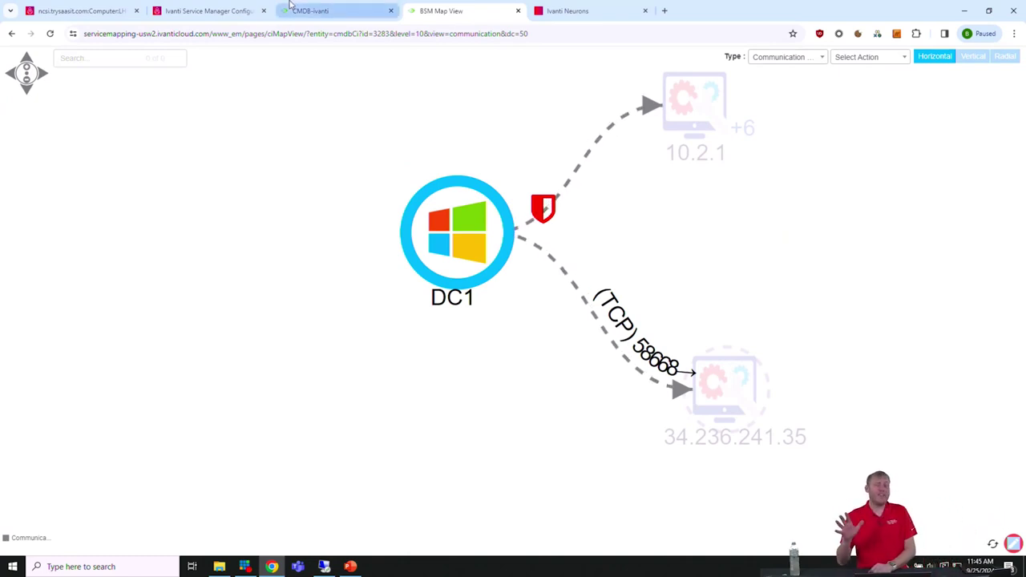
pyautogui.moveTo(291, 5)
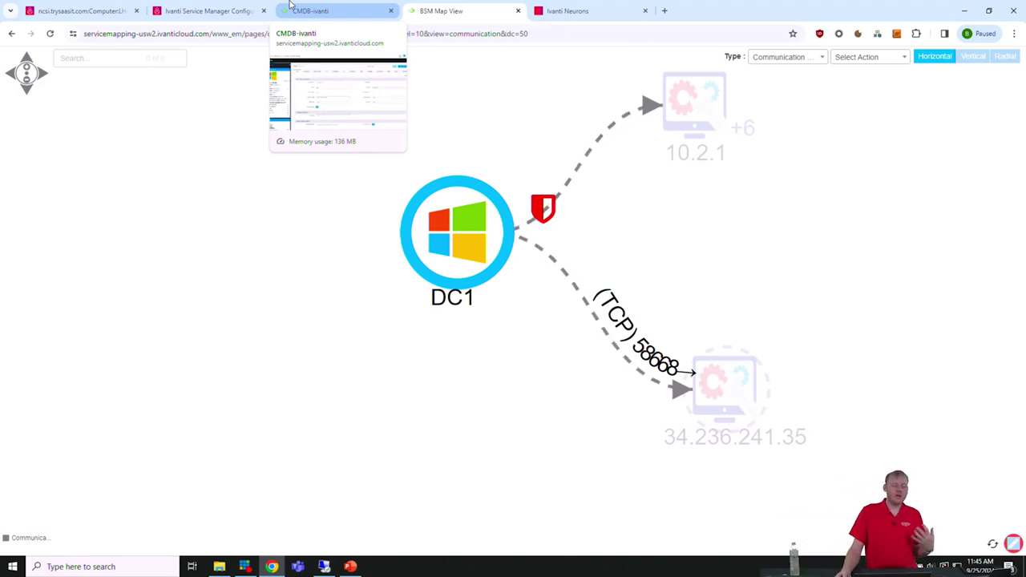
pyautogui.click(290, 5)
pyautogui.click(195, 5)
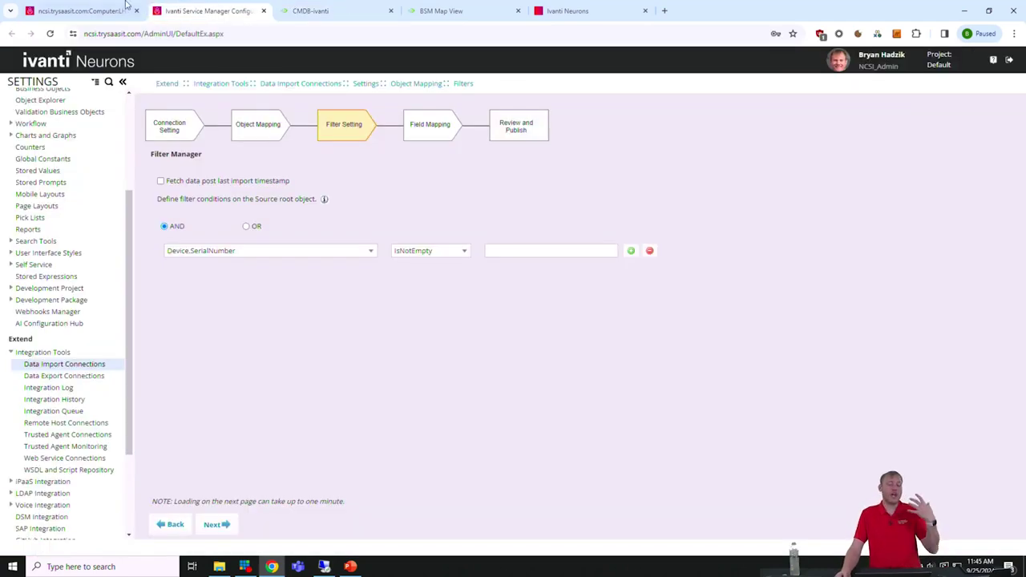
pyautogui.click(126, 4)
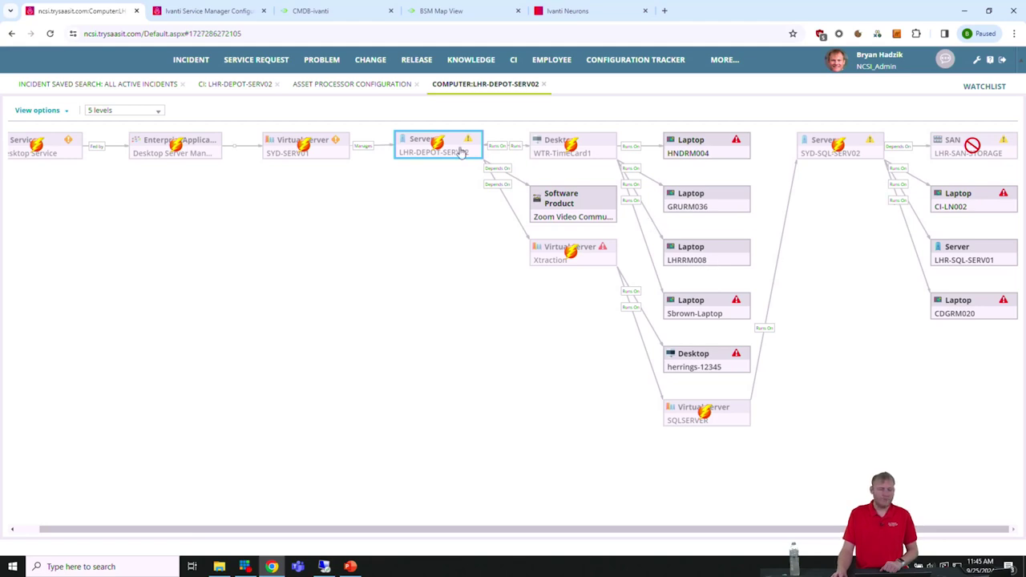
pyautogui.click(233, 11)
pyautogui.click(96, 11)
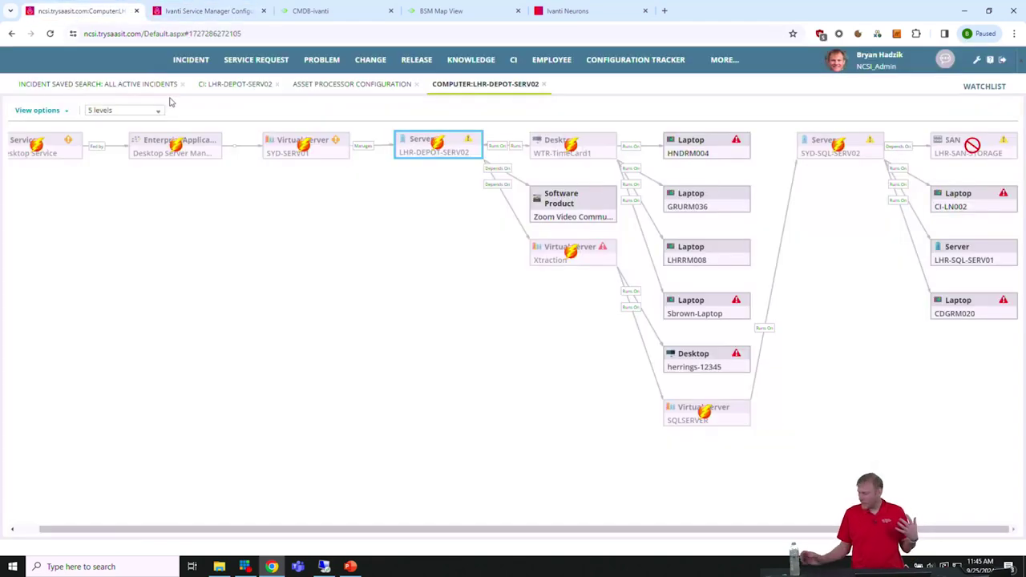